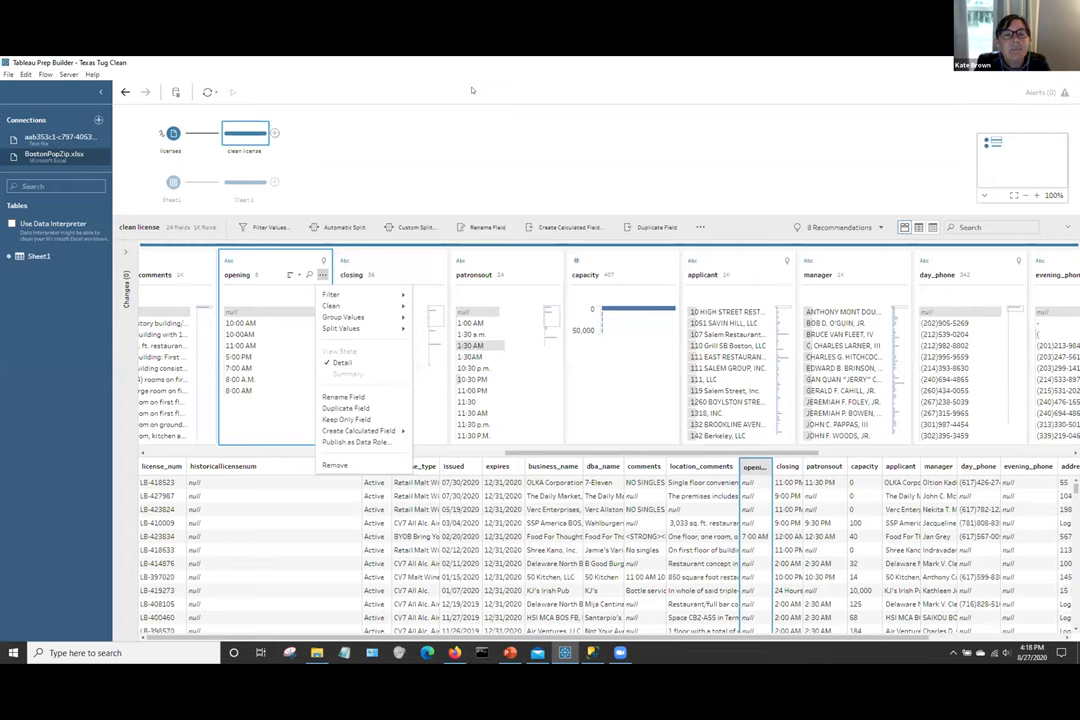
# Remove extra spaces from the values of the business_name field in the clean license step.
pyautogui.click(381, 140)
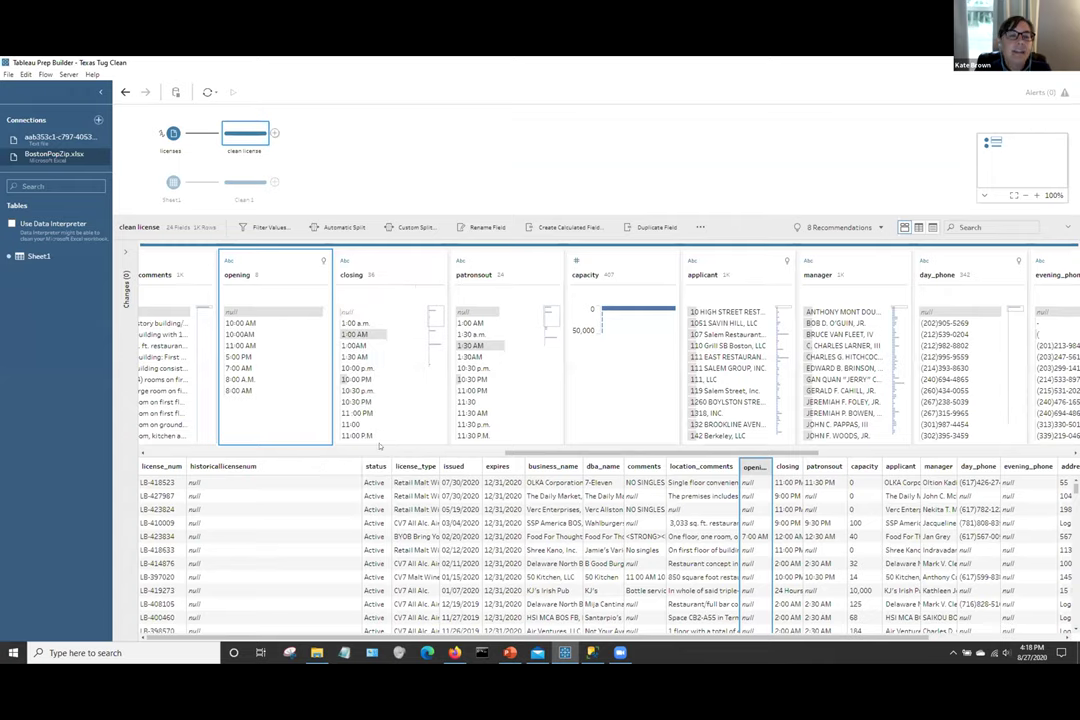
pyautogui.click(275, 456)
pyautogui.click(275, 456)
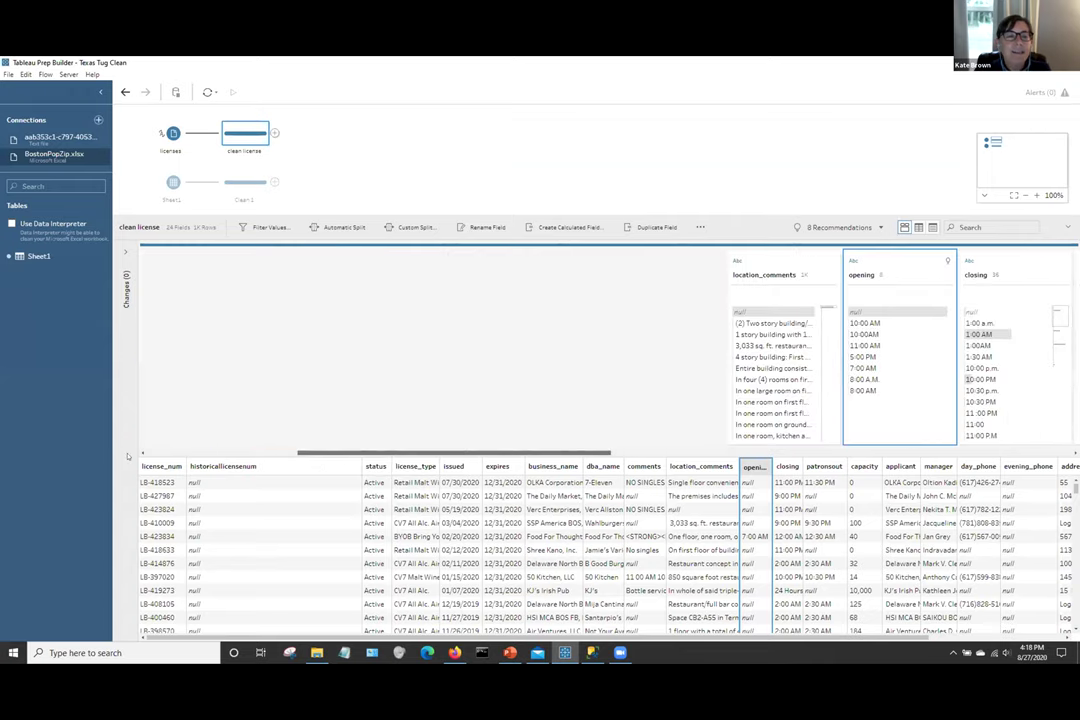
pyautogui.click(173, 456)
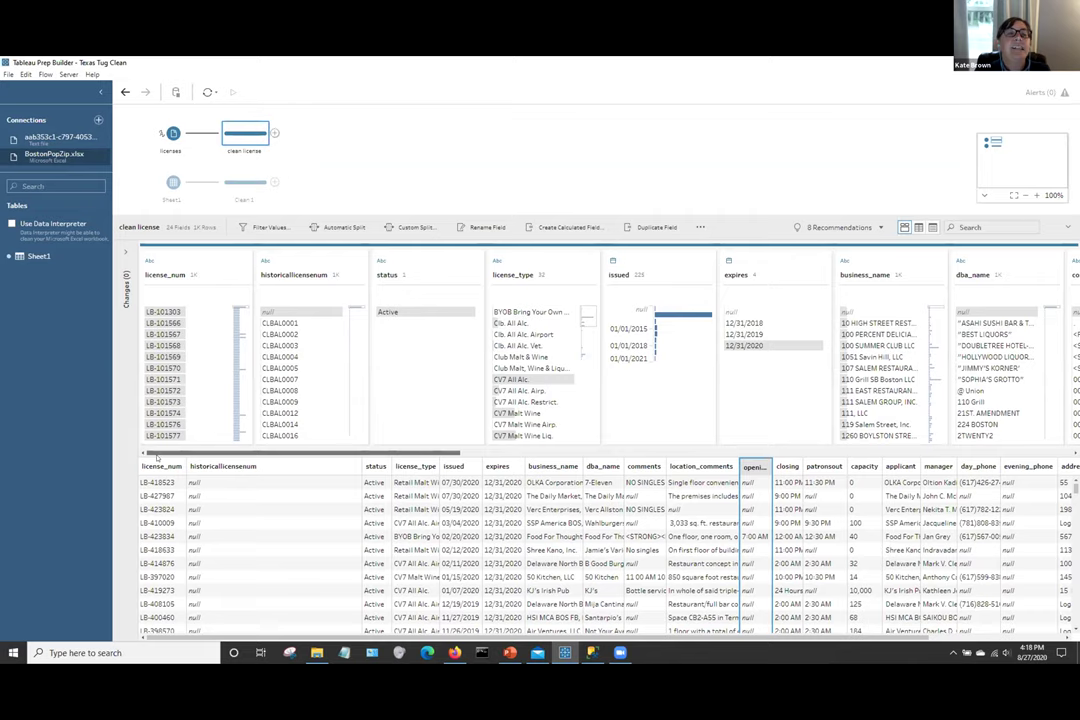
pyautogui.moveTo(157, 456); pyautogui.dragTo(283, 456)
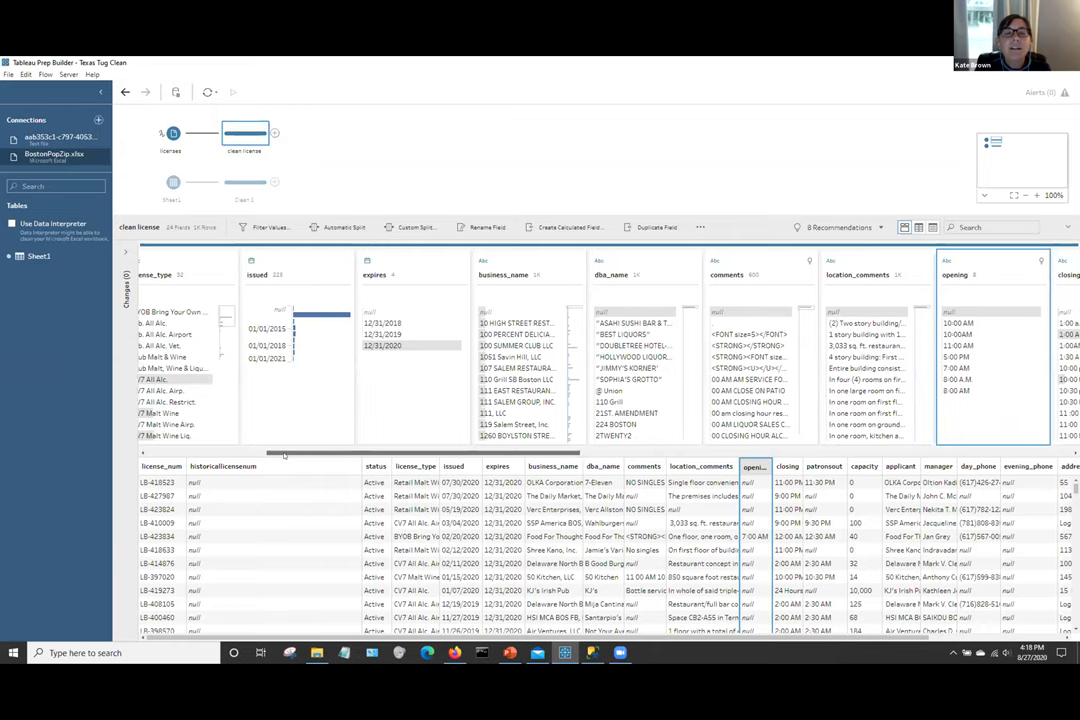
pyautogui.moveTo(283, 456); pyautogui.dragTo(370, 456)
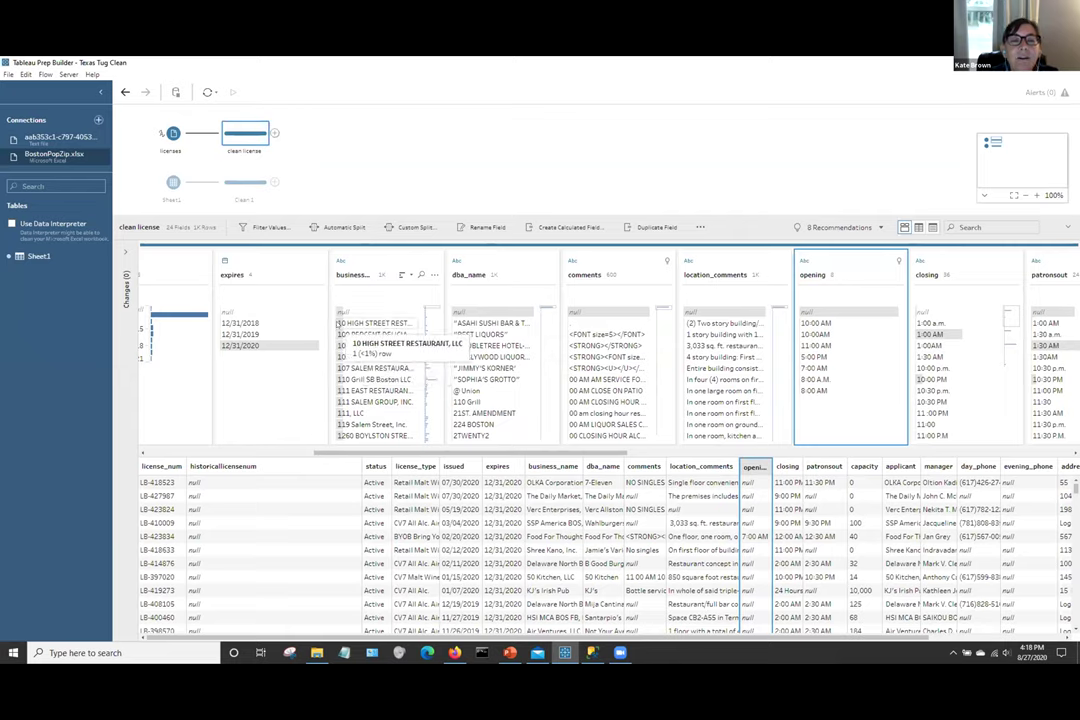
pyautogui.click(374, 259)
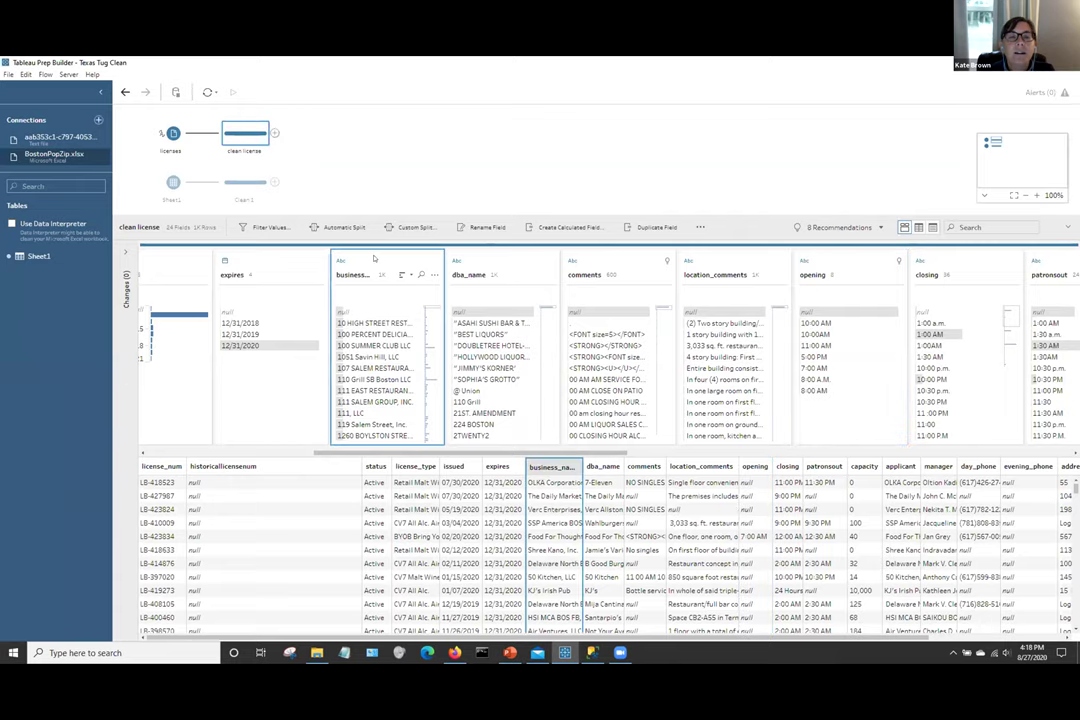
pyautogui.click(434, 275)
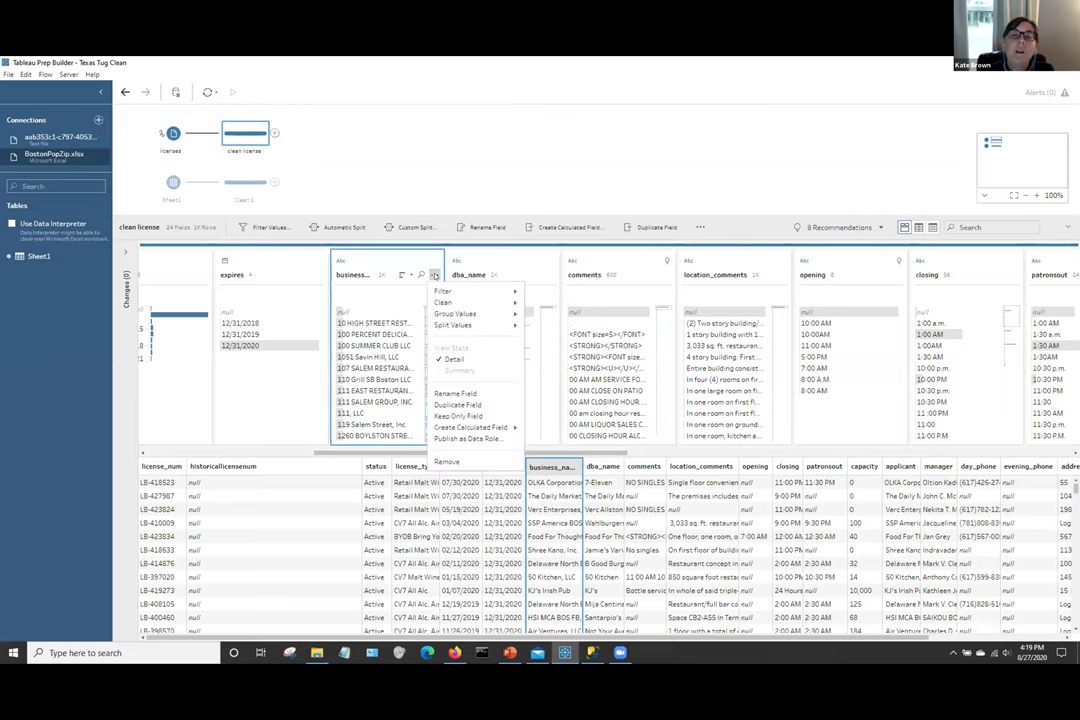
pyautogui.moveTo(445, 303)
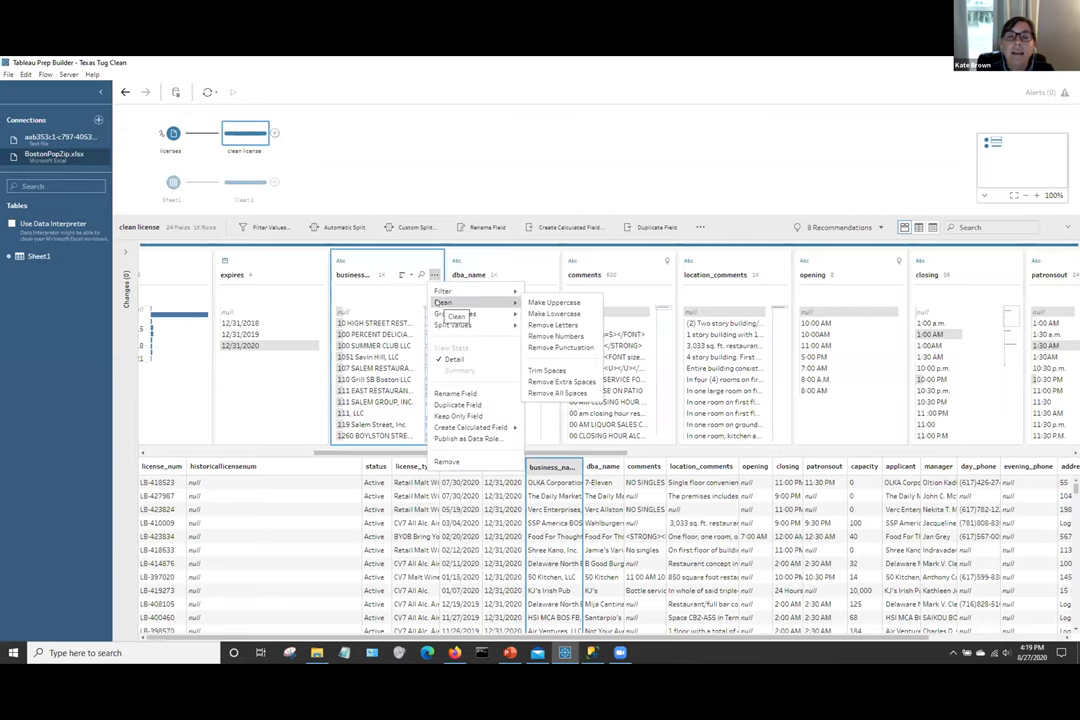
pyautogui.click(570, 380)
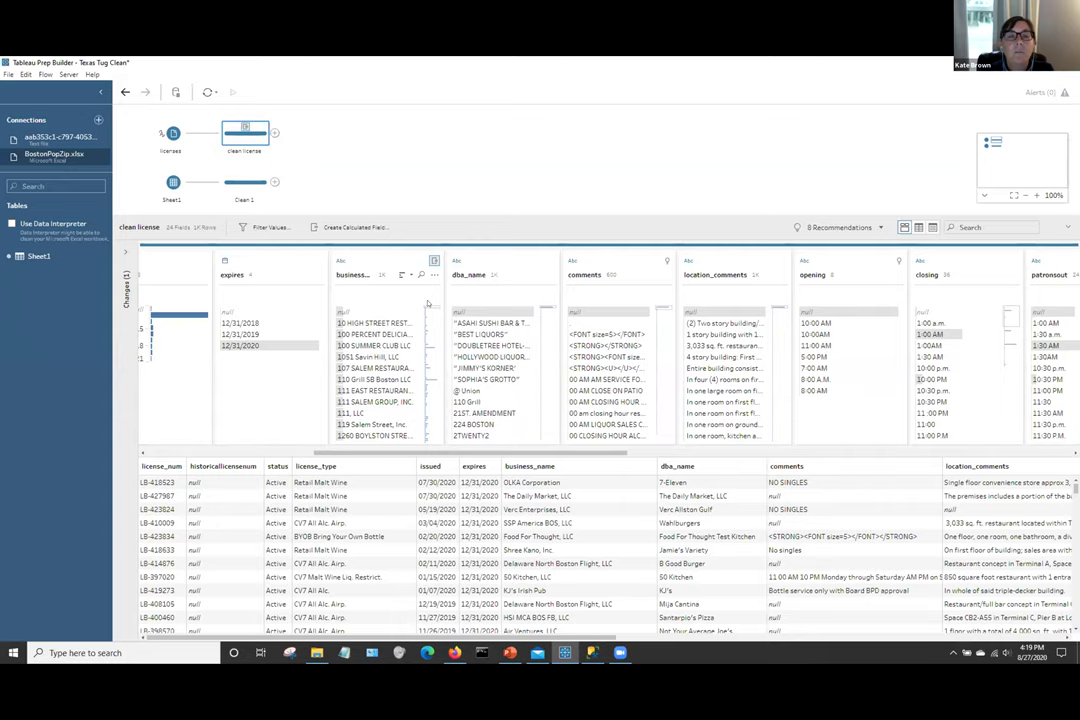
# Examine the license records whose opening value is 10:00AM, and clear the value selection.
pyautogui.click(848, 262)
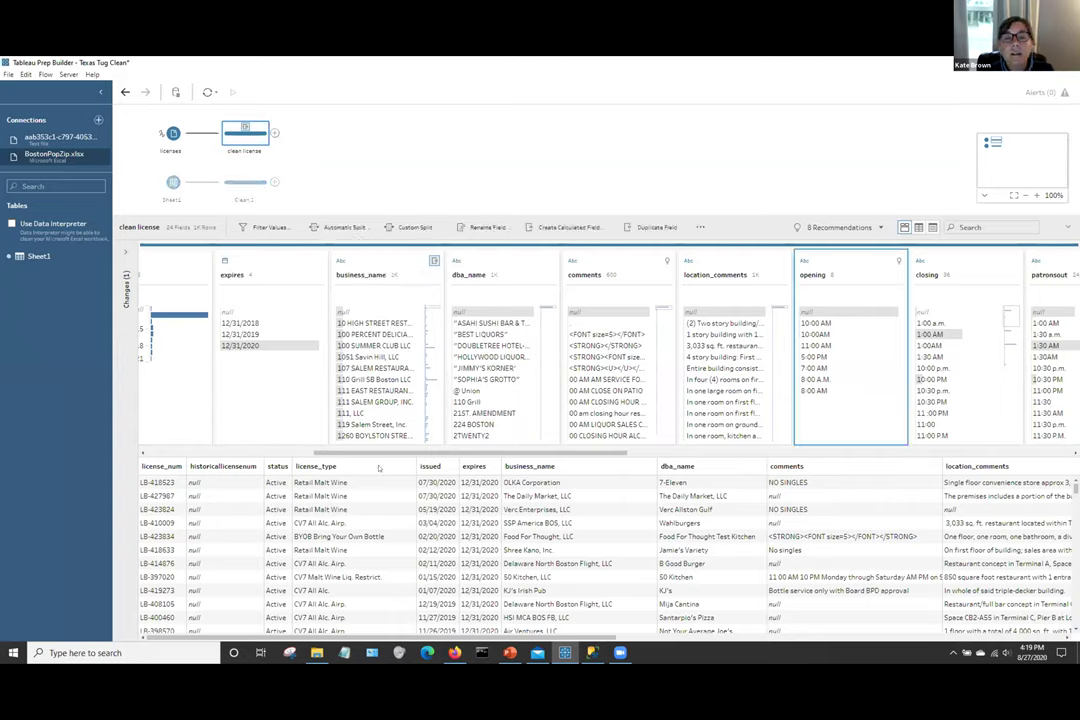
pyautogui.moveTo(443, 452); pyautogui.dragTo(620, 451)
pyautogui.moveTo(281, 341)
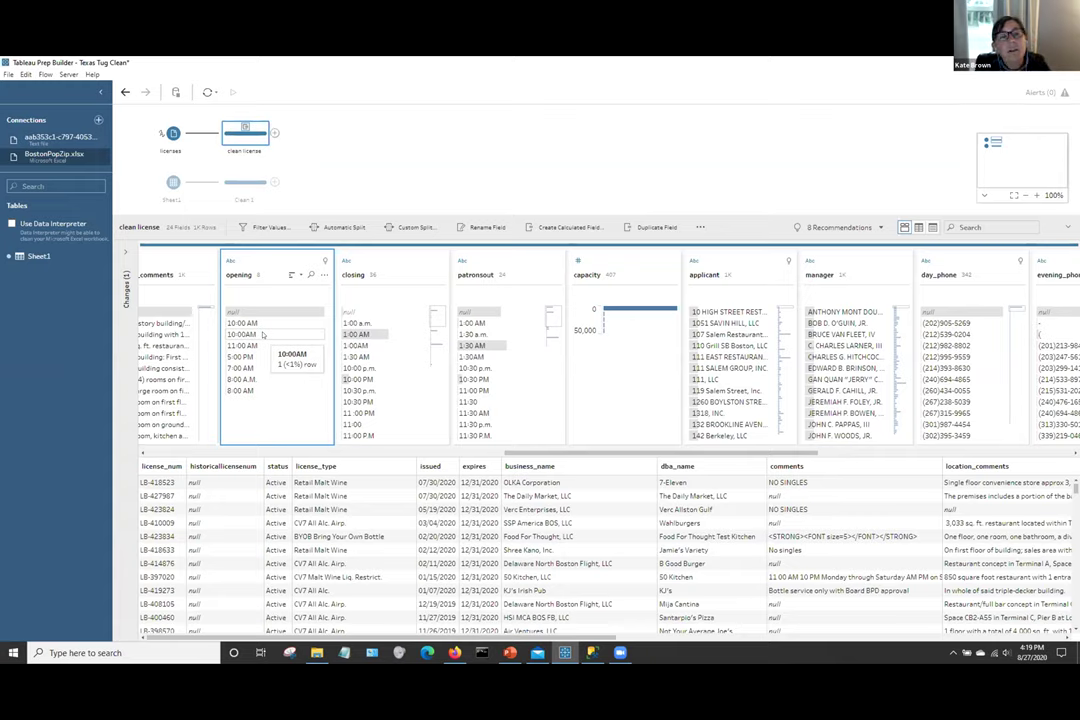
pyautogui.click(263, 334)
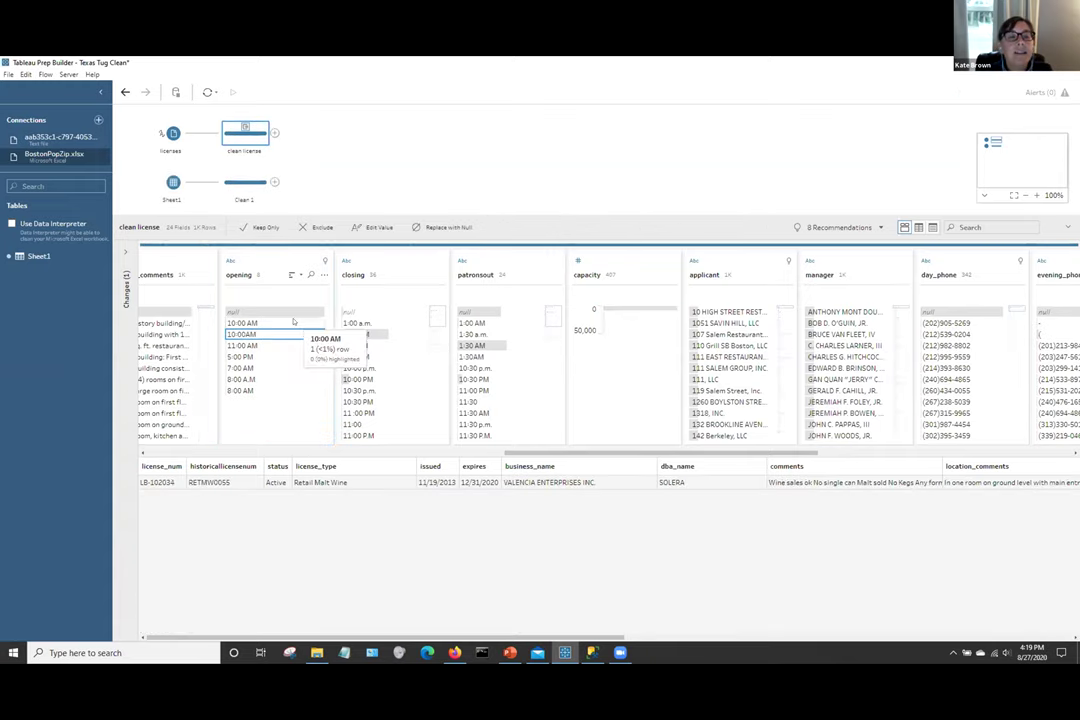
pyautogui.click(263, 258)
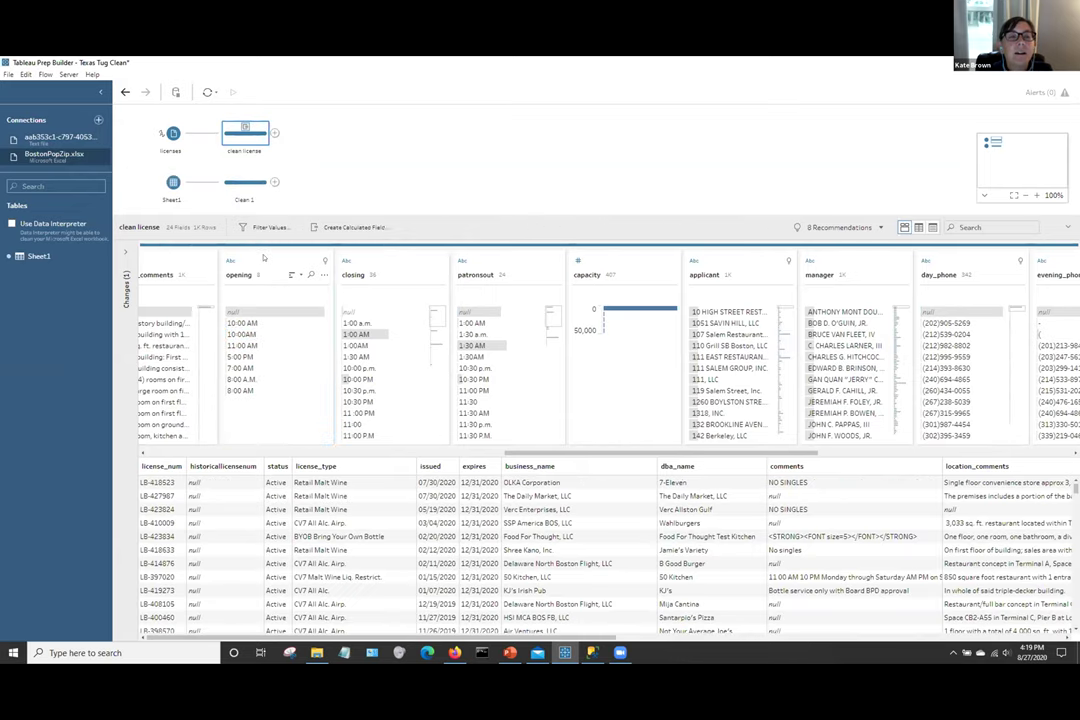
# Try grouping the opening field's values by Common Characters, taking the 10:00 AM entries out of the 11:00 AM group.
pyautogui.click(324, 274)
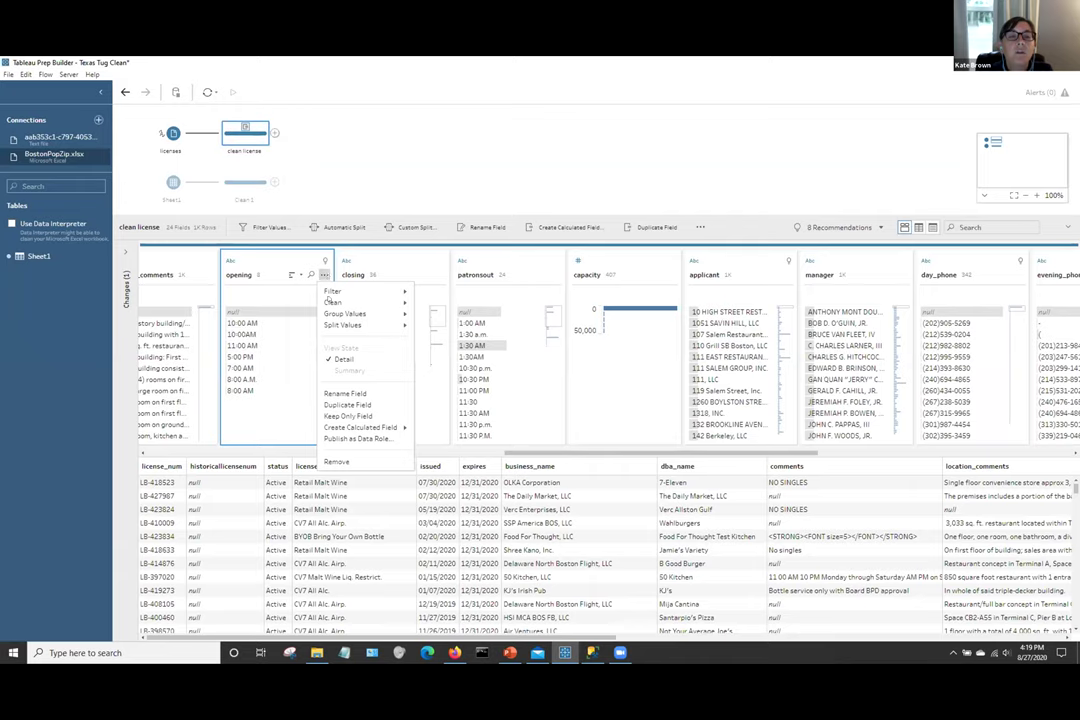
pyautogui.moveTo(335, 302)
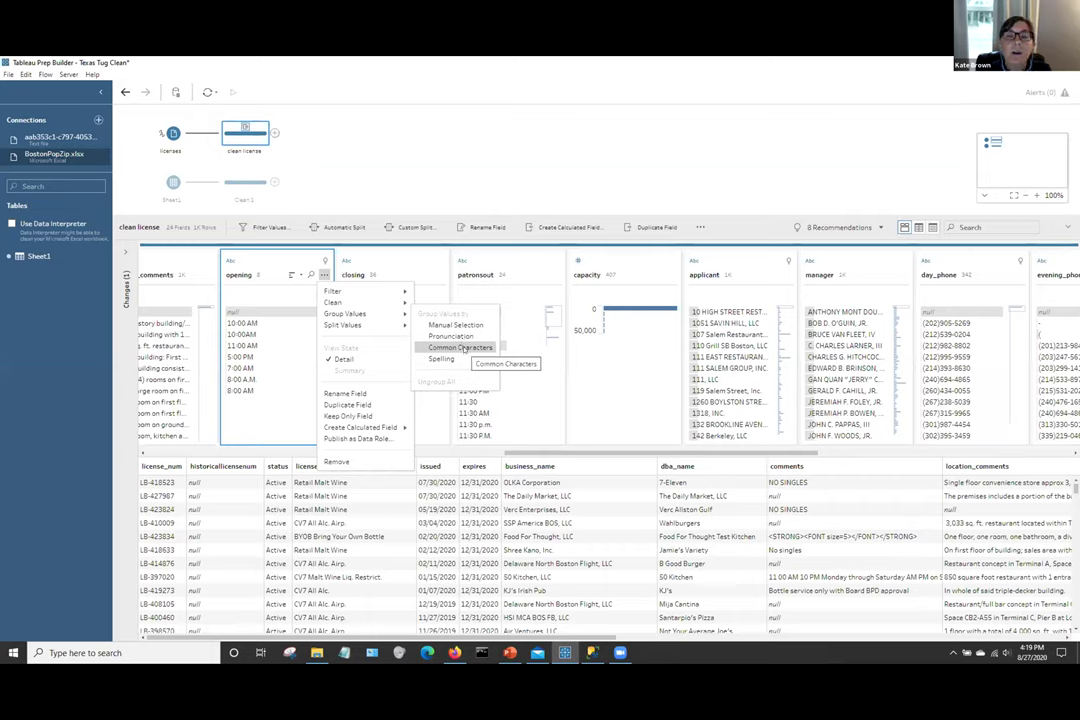
pyautogui.click(463, 347)
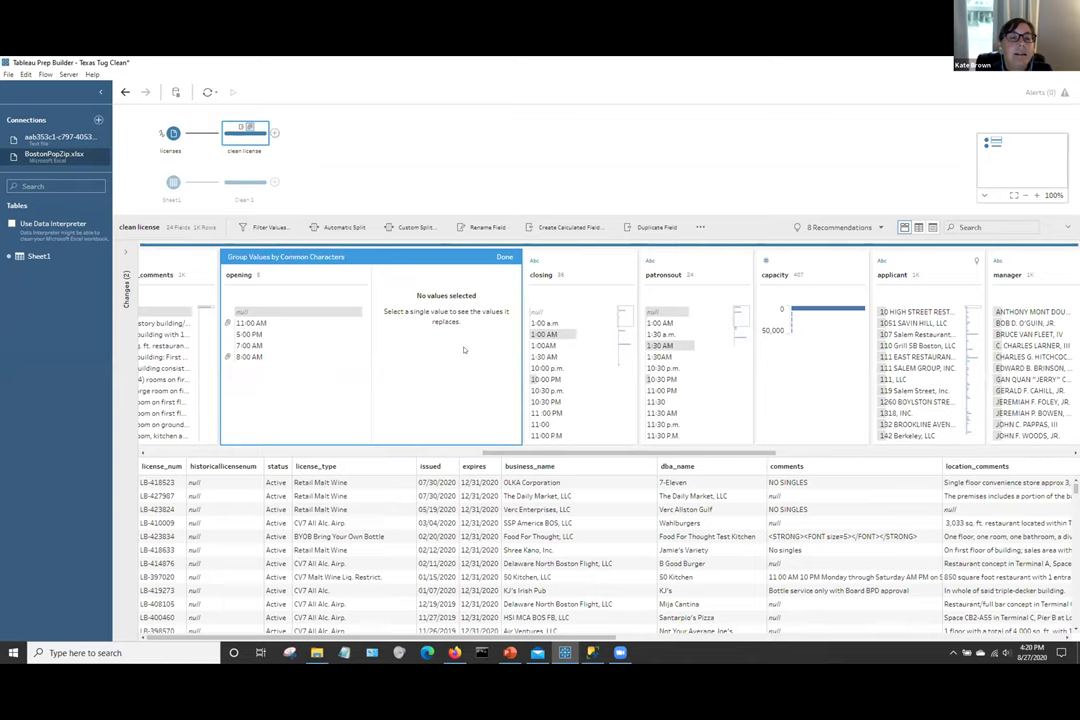
pyautogui.click(245, 323)
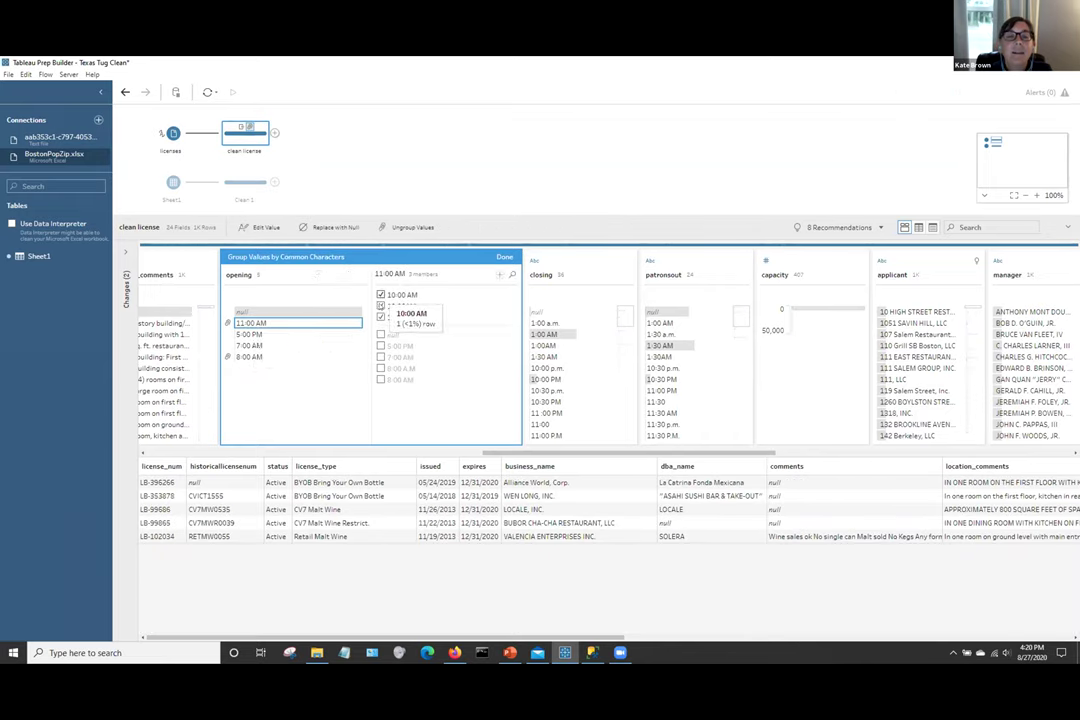
pyautogui.click(381, 306)
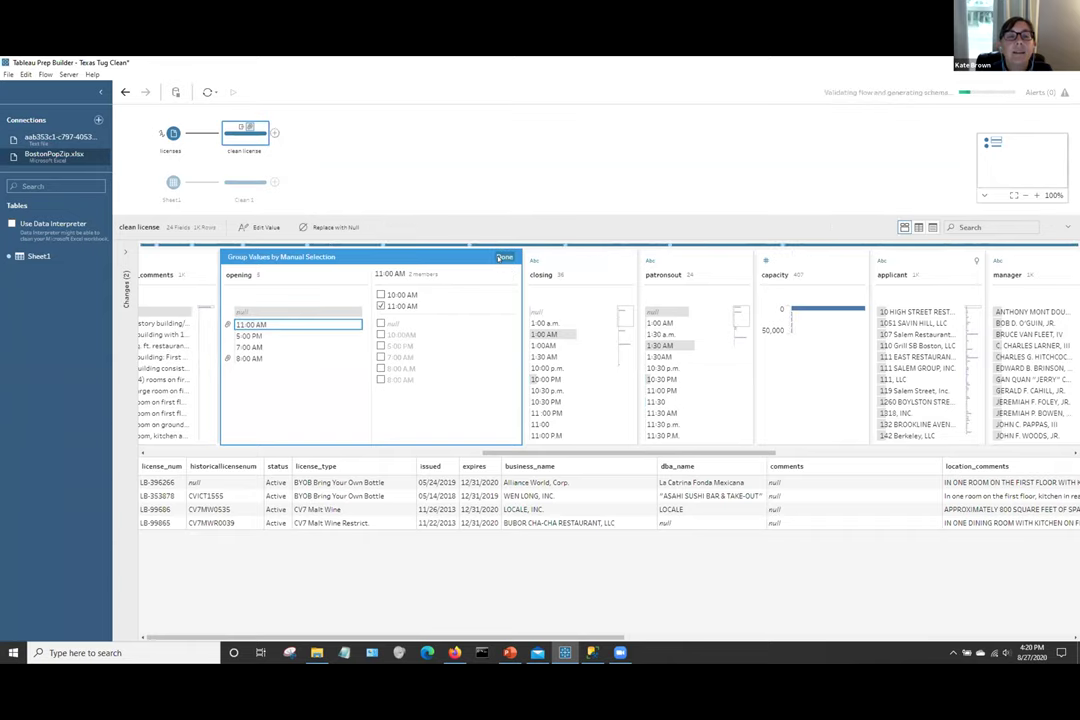
pyautogui.hotkey('ctrl', 'z')
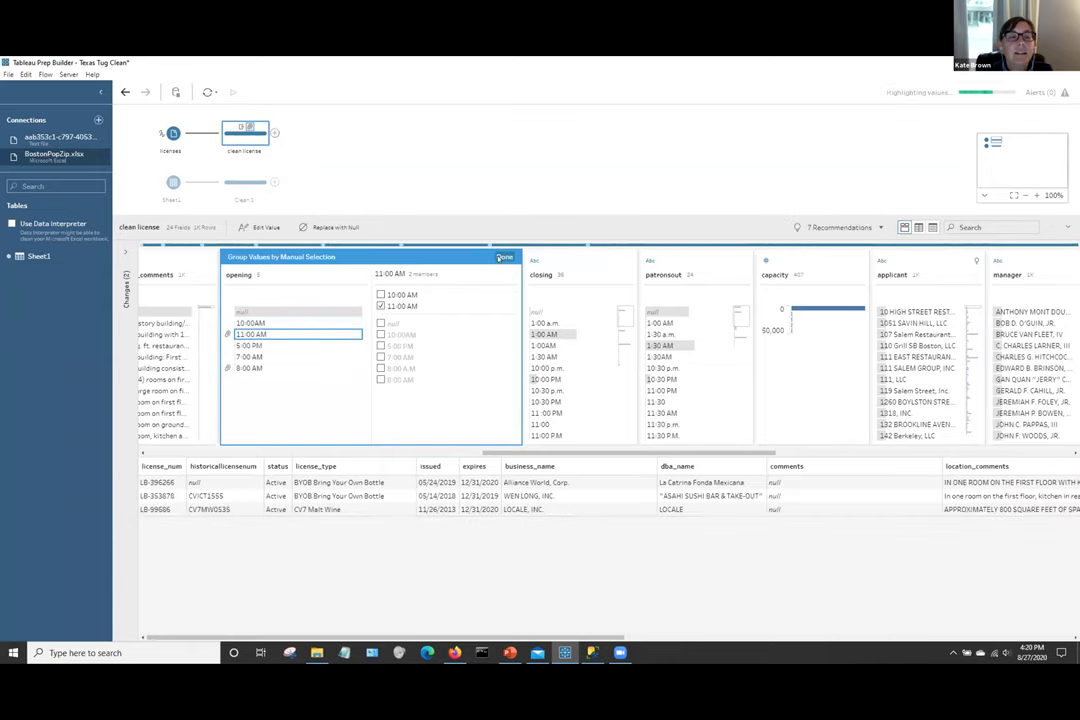
pyautogui.click(504, 257)
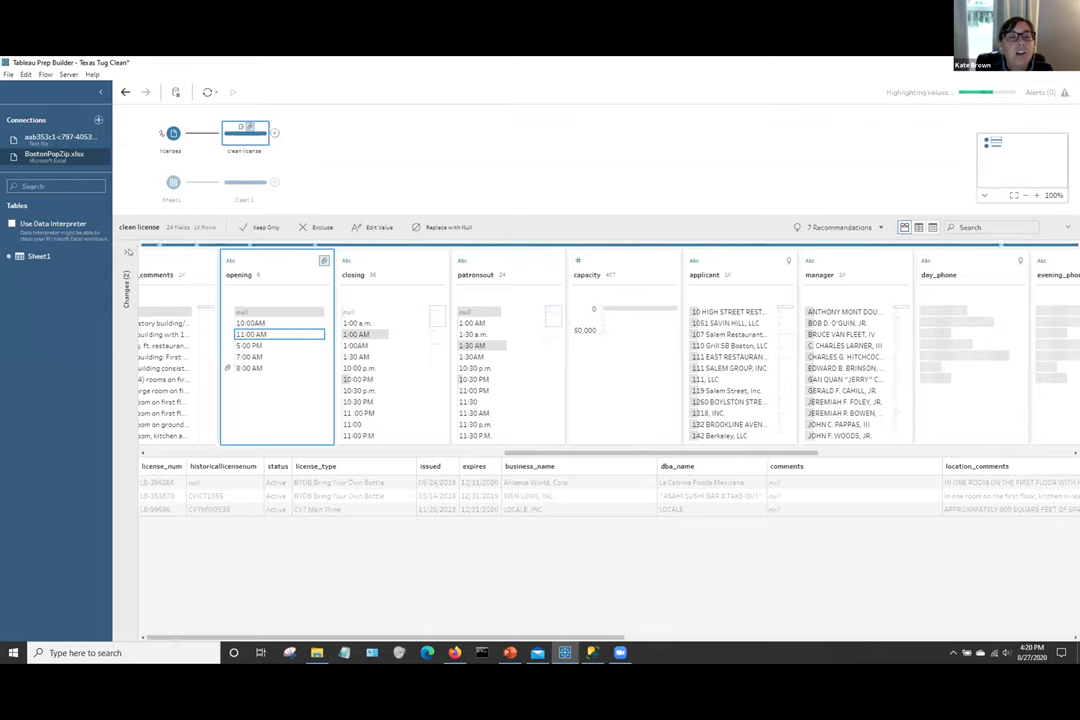
# Delete the Group Values change on the opening field from the clean license step's recorded changes.
pyautogui.click(125, 251)
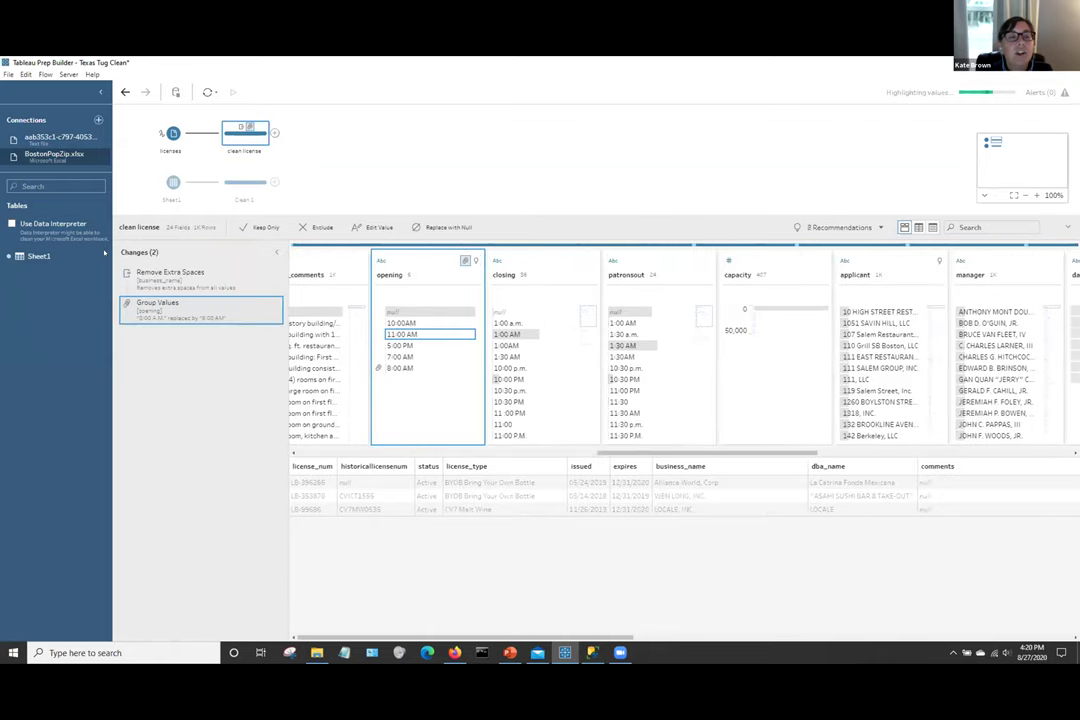
pyautogui.click(273, 305)
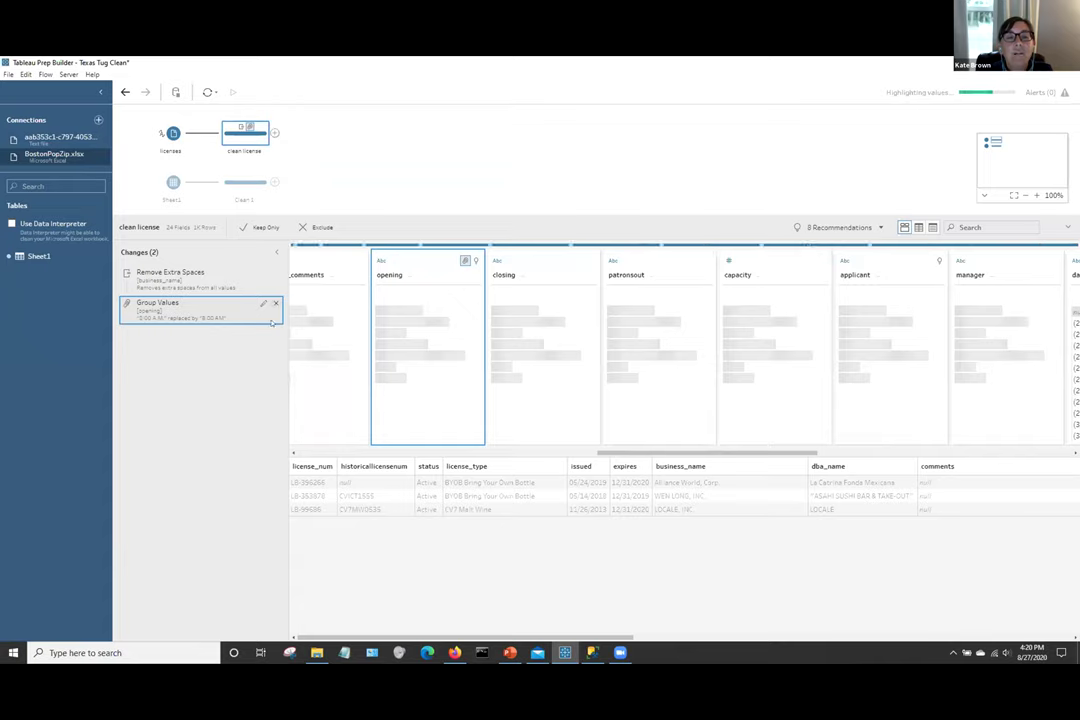
pyautogui.click(276, 303)
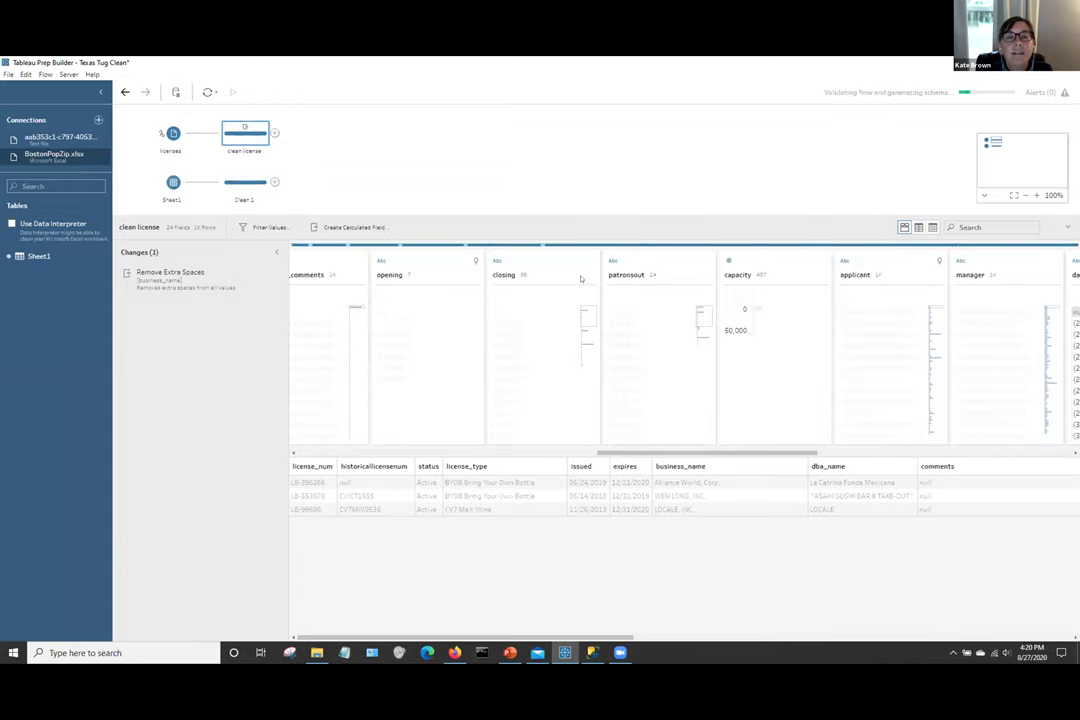
# Group the opening field's values by Spelling and finish the grouping.
pyautogui.click(455, 268)
pyautogui.click(474, 275)
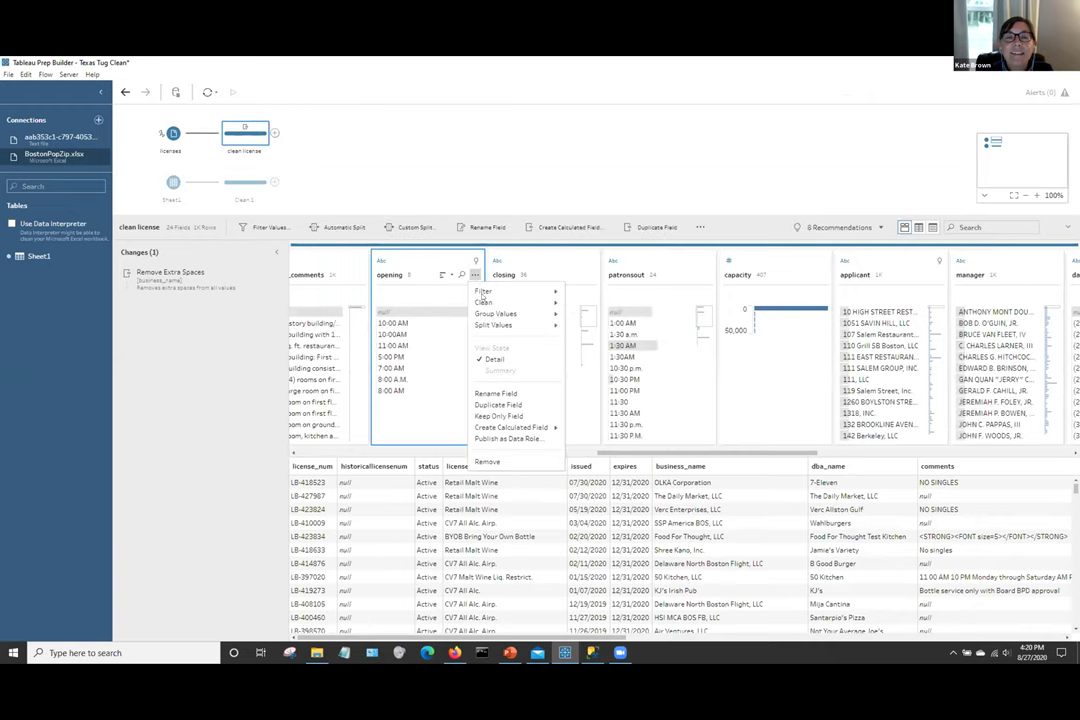
pyautogui.moveTo(483, 302)
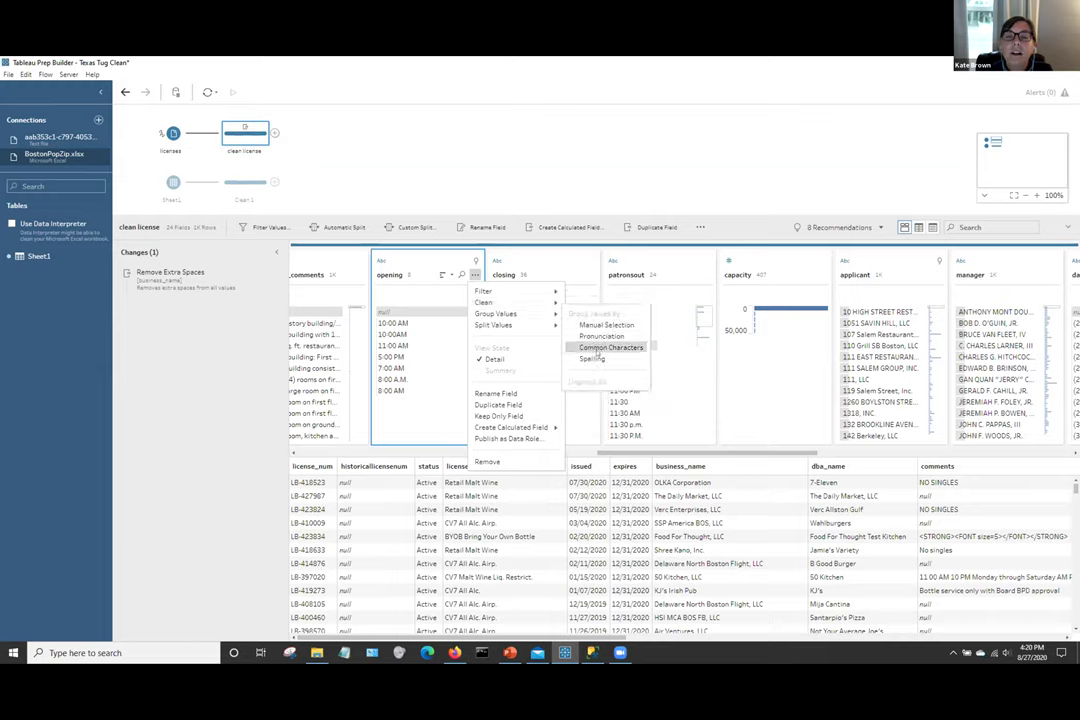
pyautogui.click(596, 357)
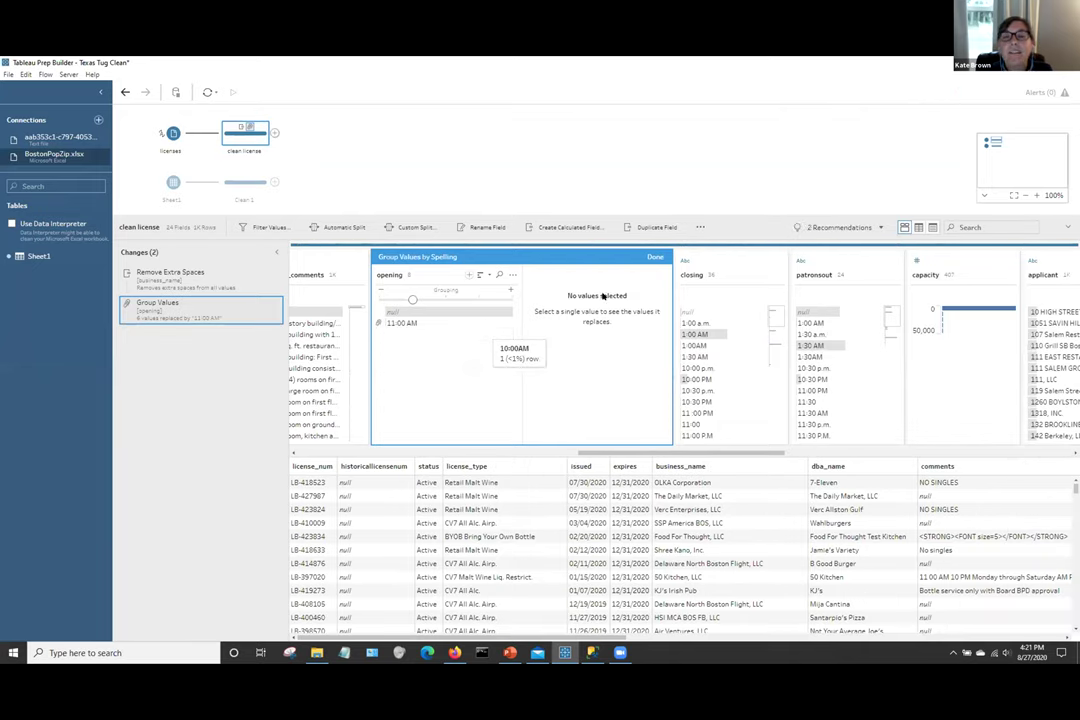
pyautogui.click(655, 257)
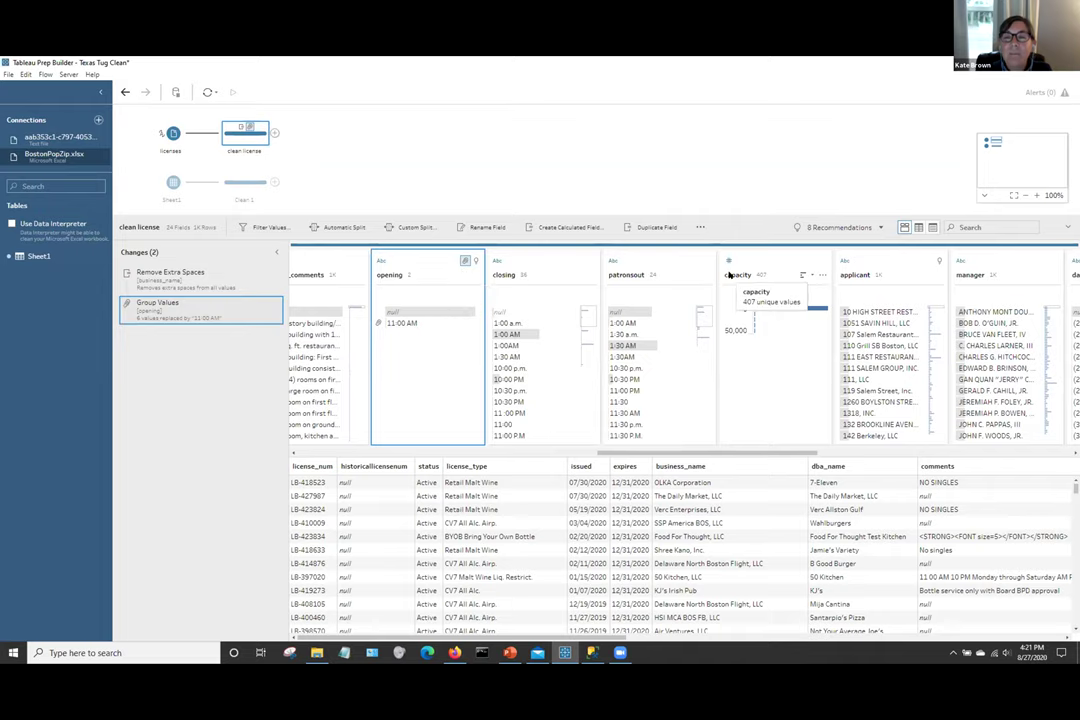
# Try grouping the city field's values by Spelling and inspect the values in the Boston group.
pyautogui.moveTo(707, 455); pyautogui.dragTo(899, 449)
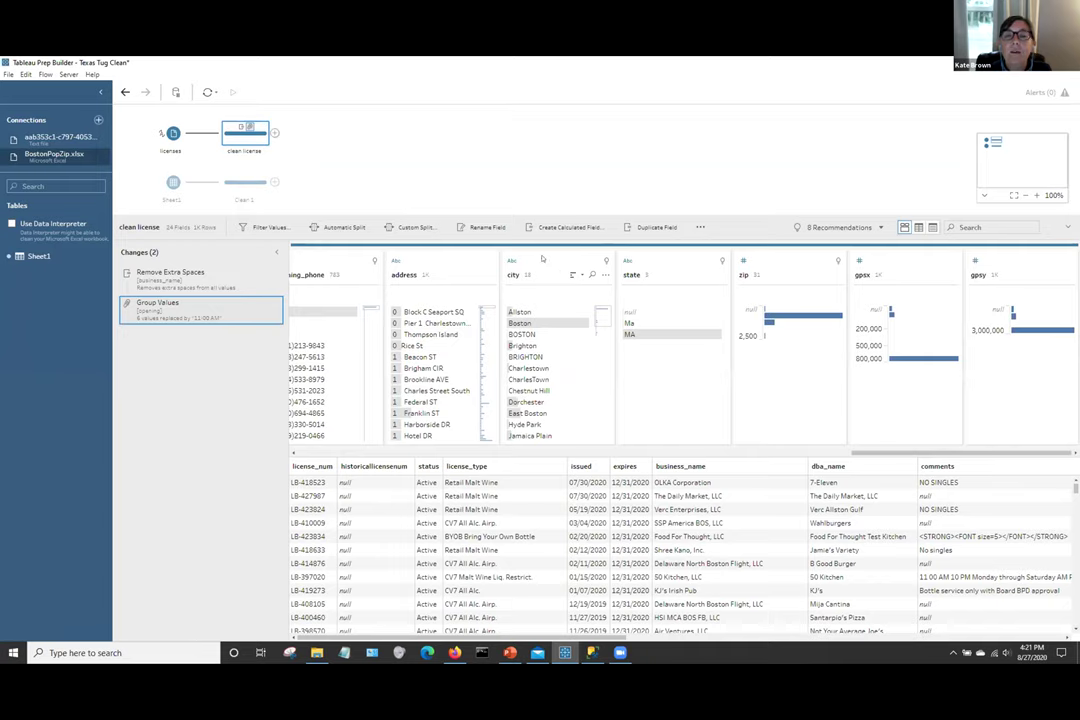
pyautogui.click(605, 275)
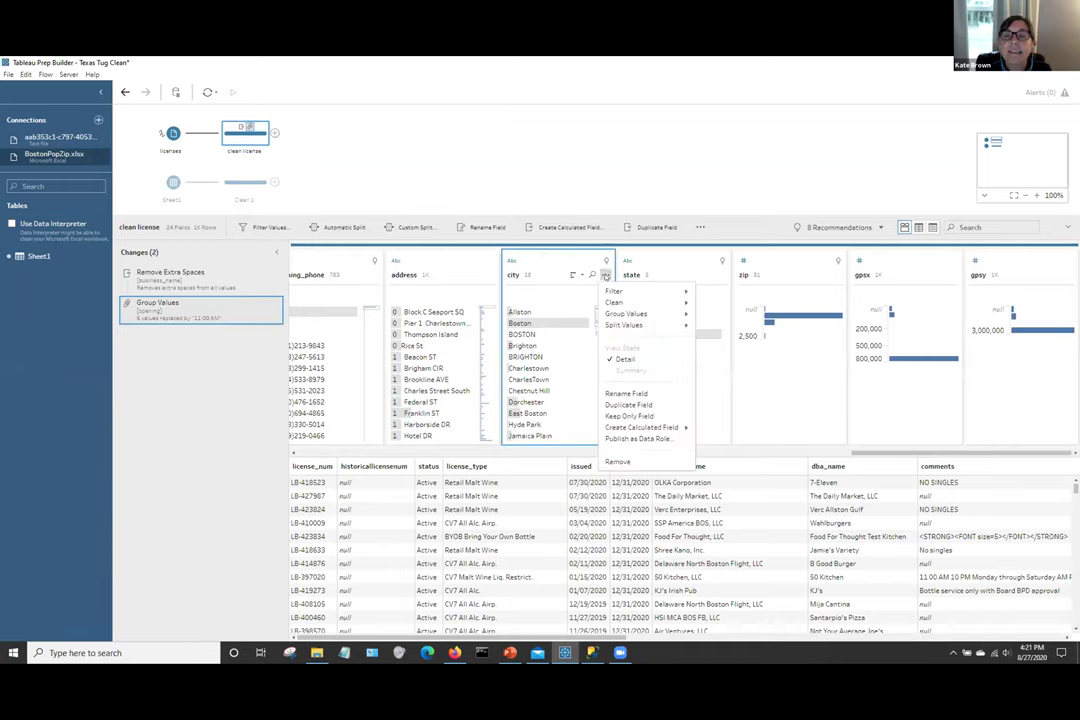
pyautogui.moveTo(636, 314)
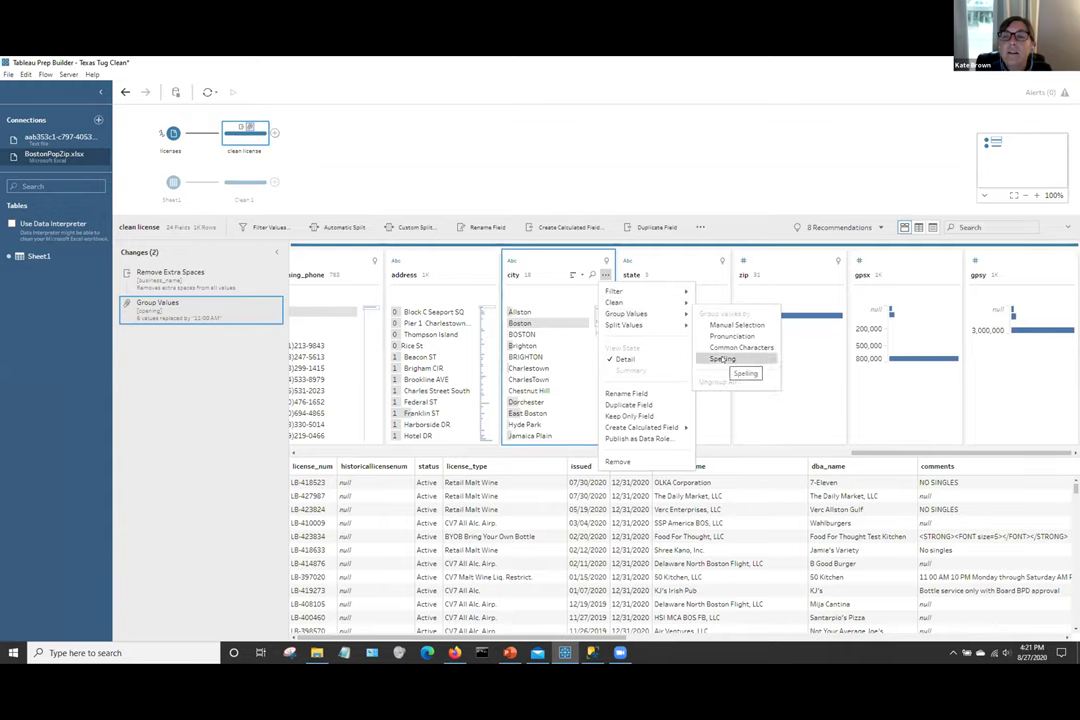
pyautogui.click(722, 359)
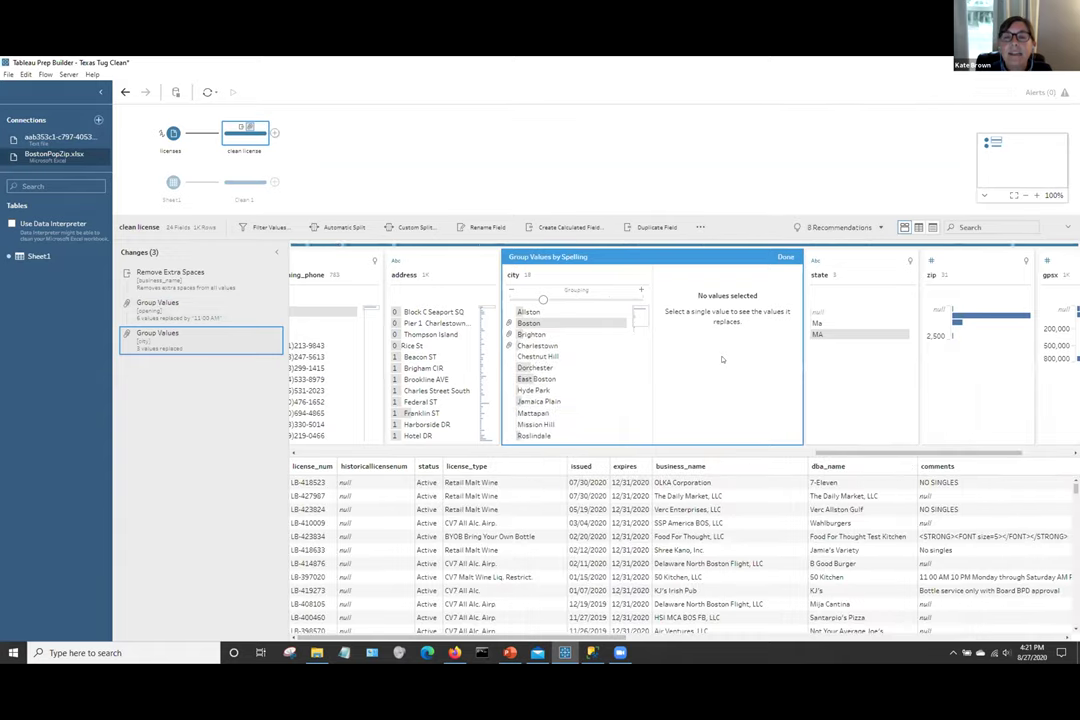
pyautogui.click(542, 324)
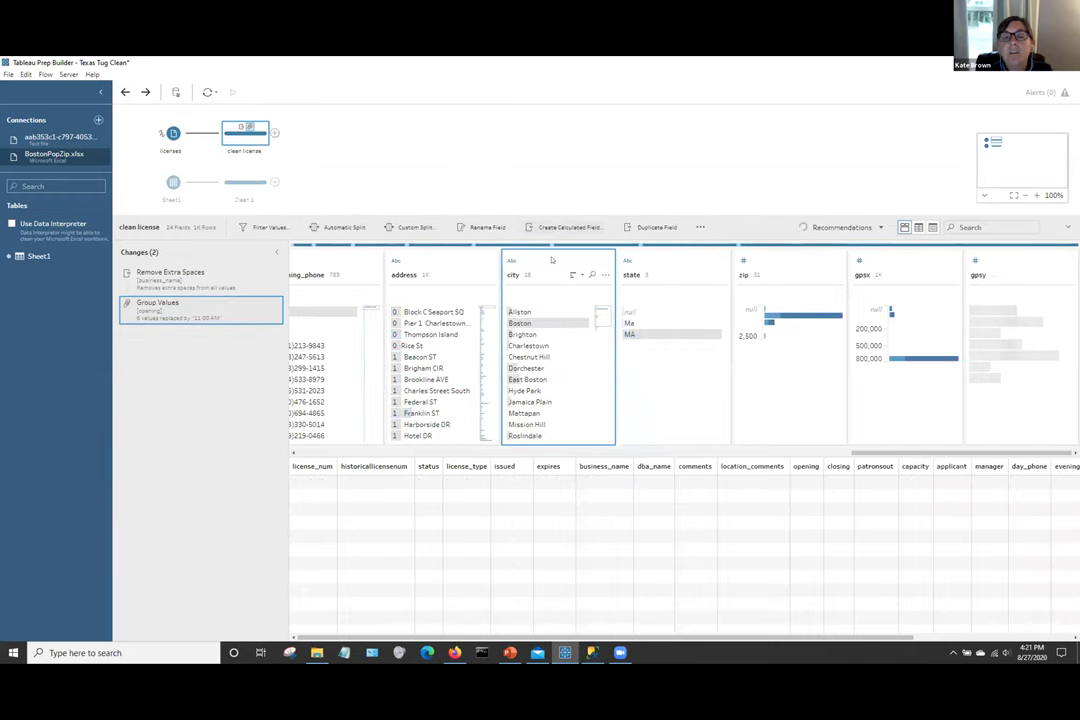
# Convert all values of the city field to uppercase.
pyautogui.click(605, 275)
pyautogui.moveTo(614, 302)
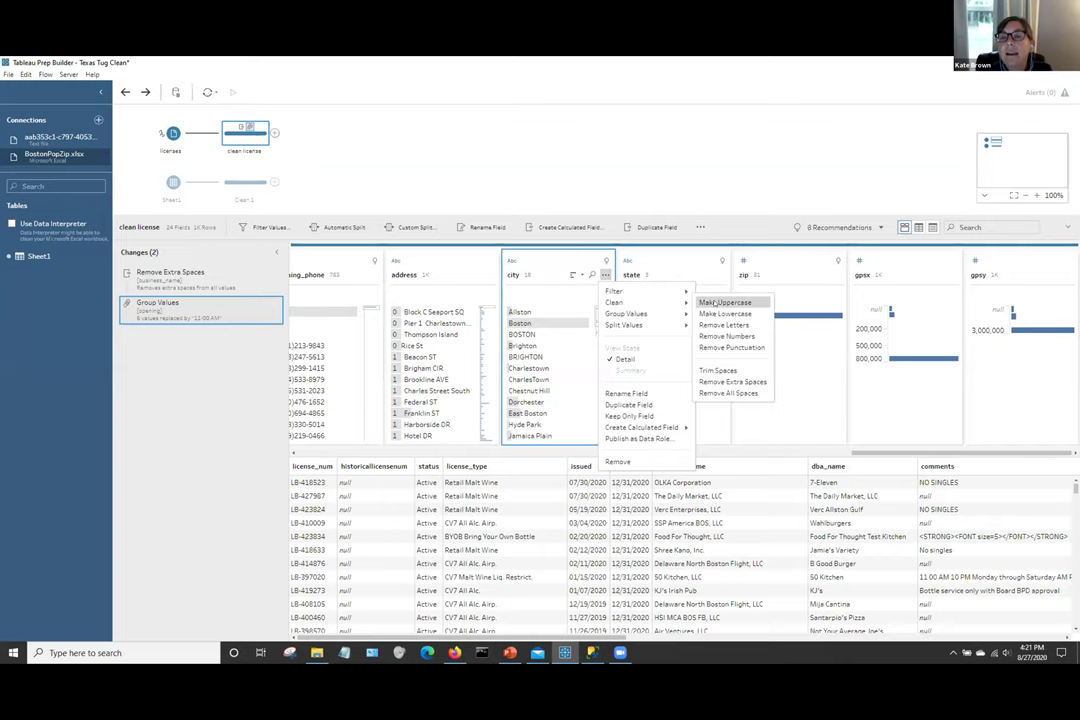
pyautogui.click(713, 302)
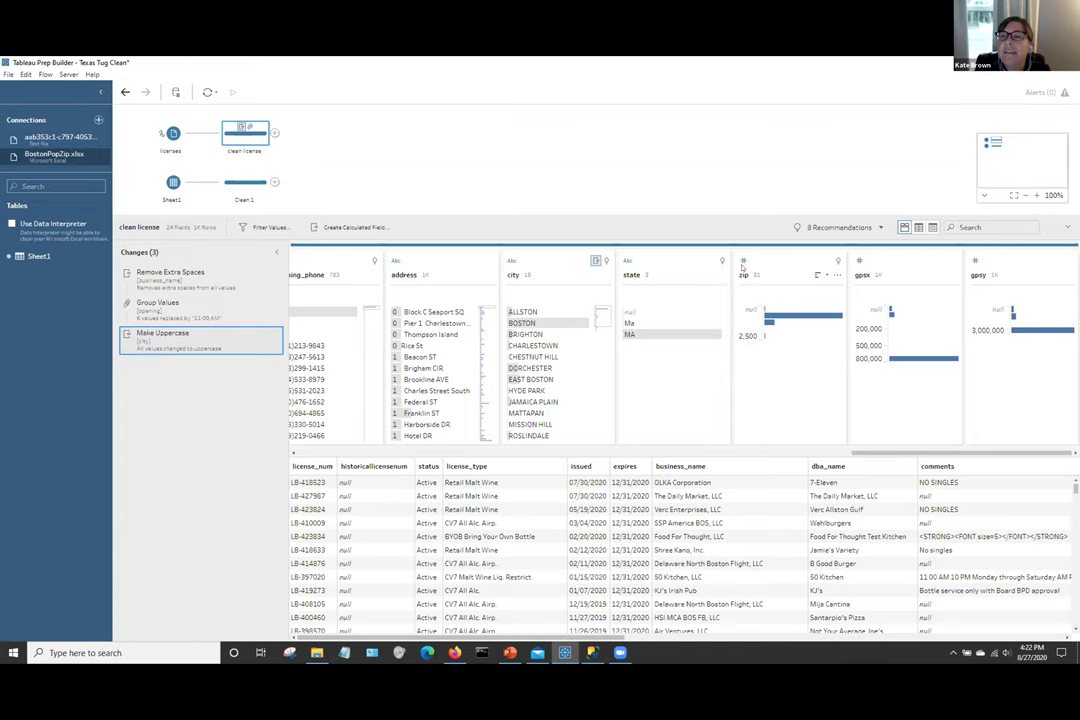
# Show the zip field's values in detail and change its data type to String in the licenses input.
pyautogui.click(838, 276)
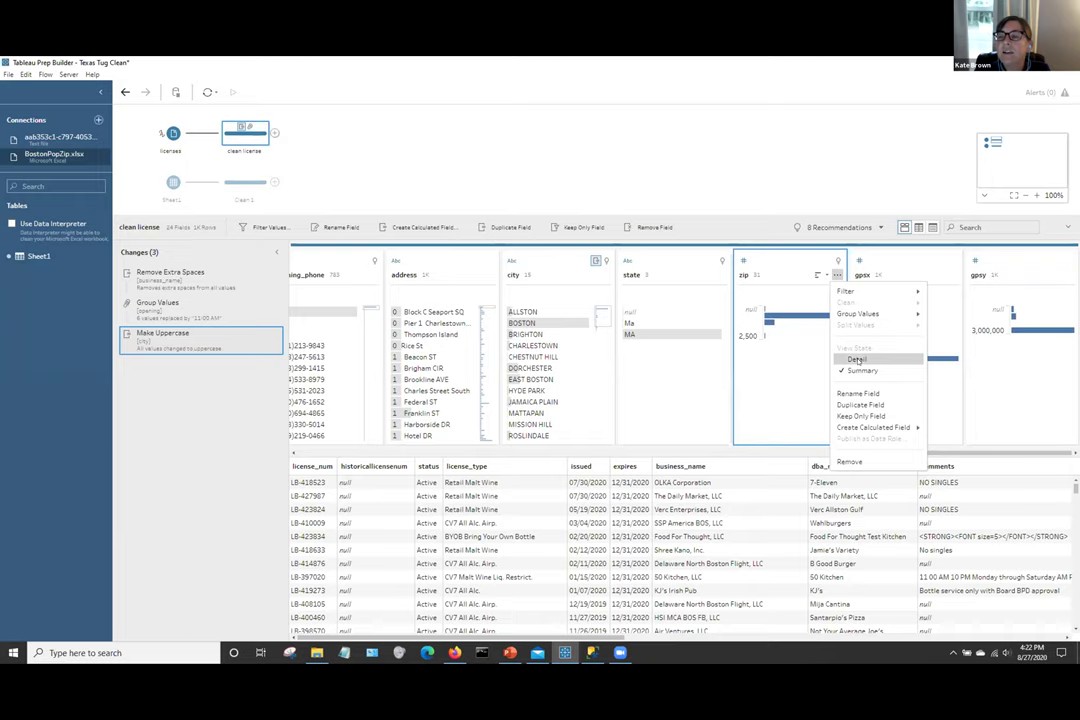
pyautogui.click(857, 362)
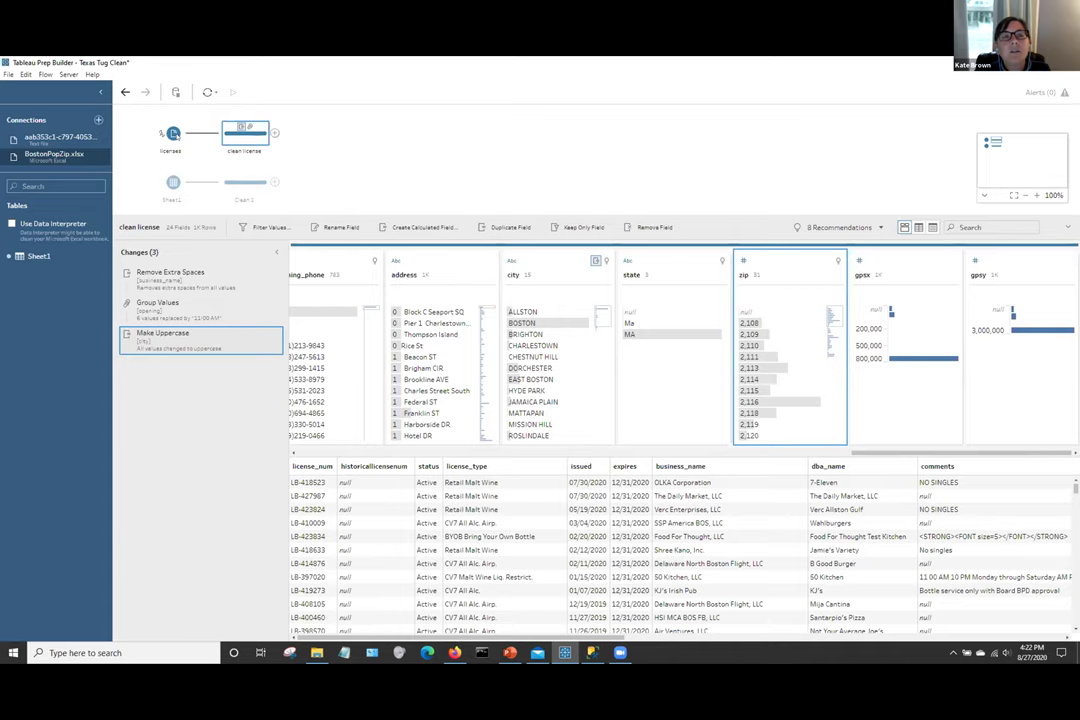
pyautogui.click(174, 134)
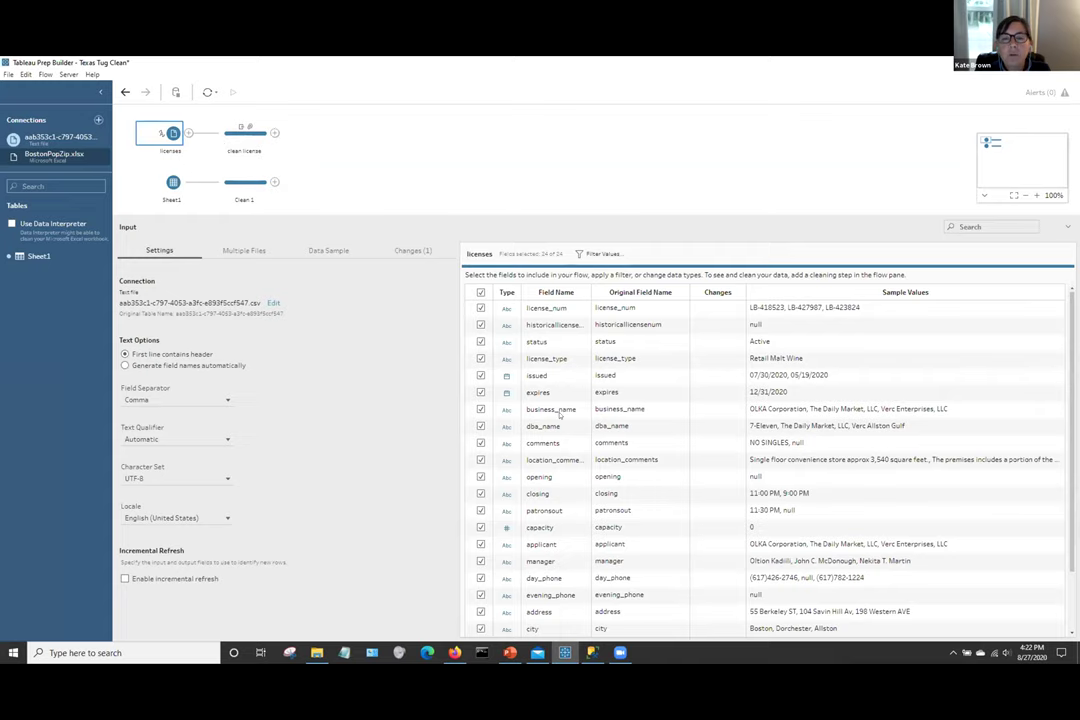
pyautogui.scroll(-3, 560, 415)
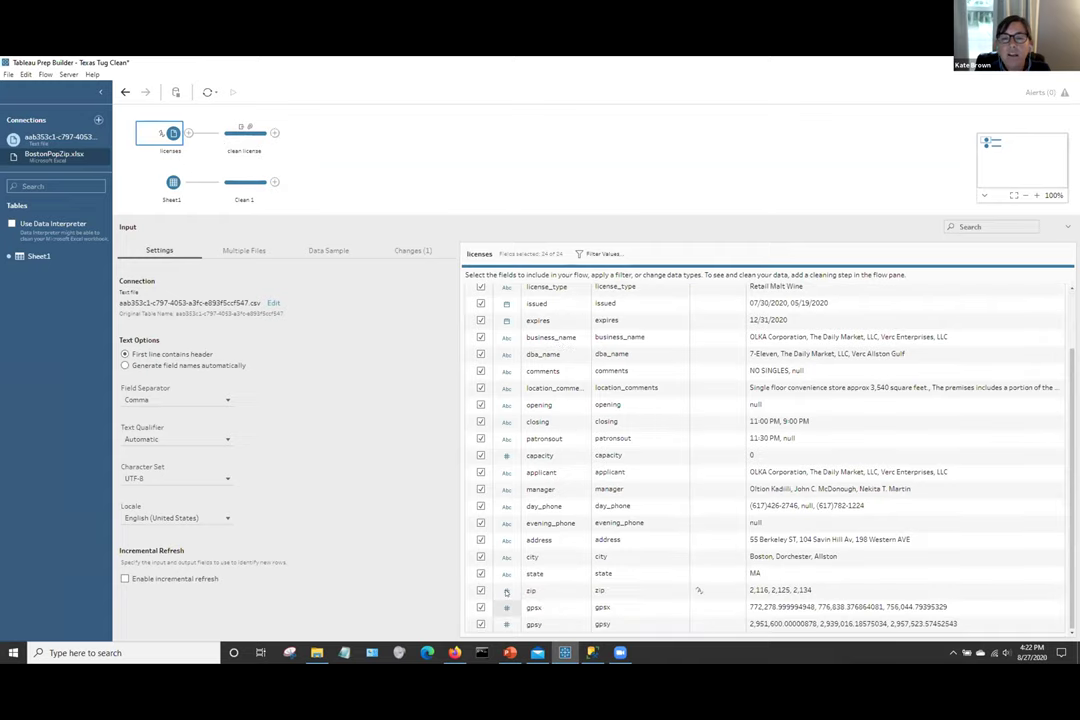
pyautogui.click(506, 591)
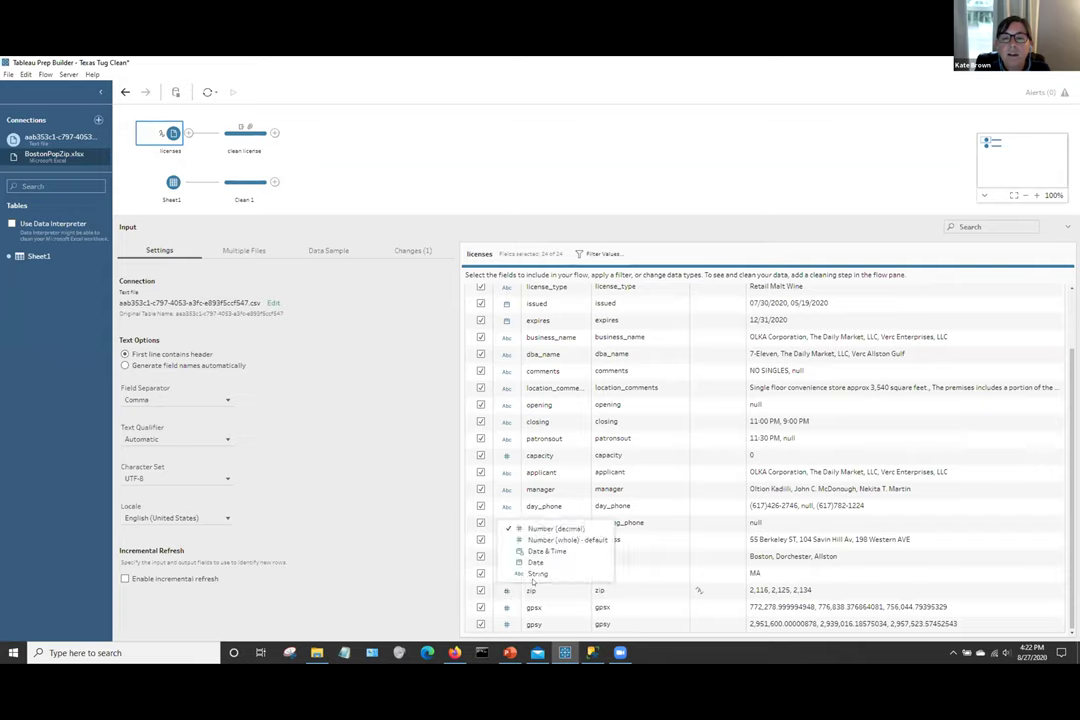
pyautogui.click(537, 575)
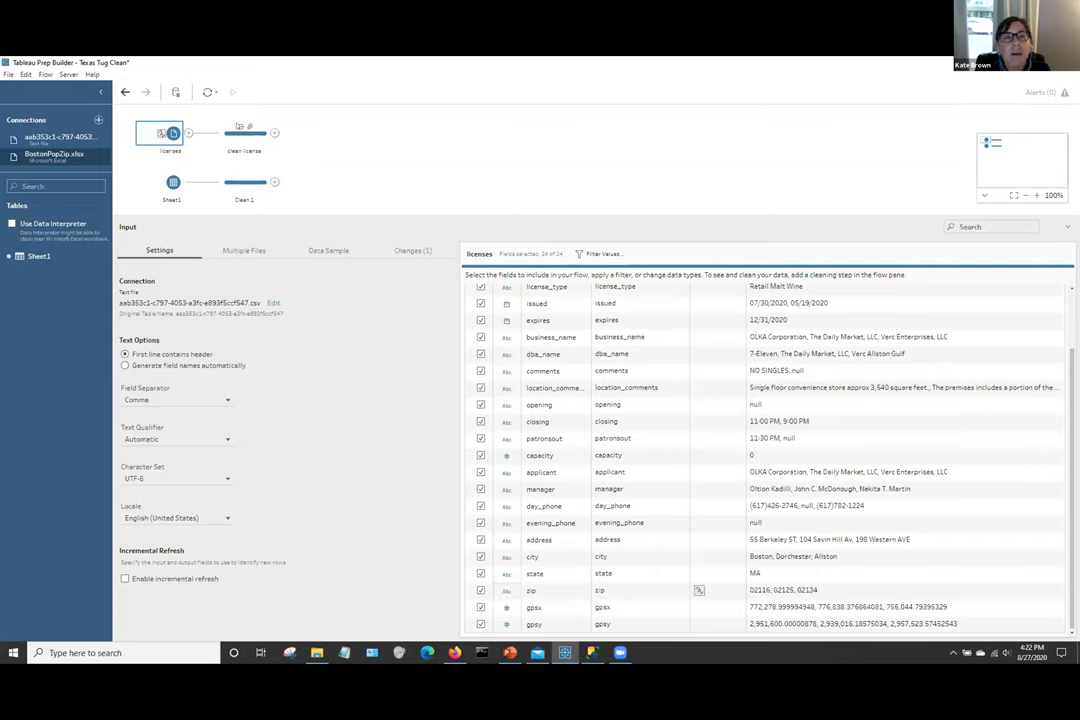
# Apply the recommended ZIP Code/Postcode data role to the zip field in the clean license step.
pyautogui.click(236, 140)
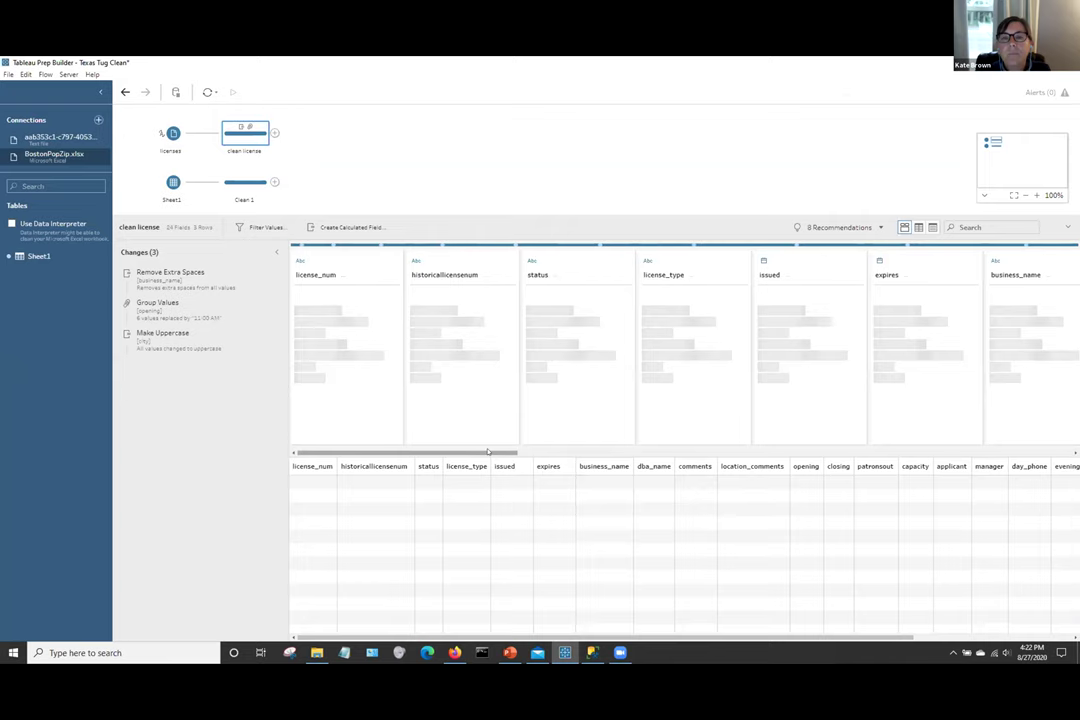
pyautogui.hscroll(3, 757, 452)
pyautogui.hscroll(10, 757, 452)
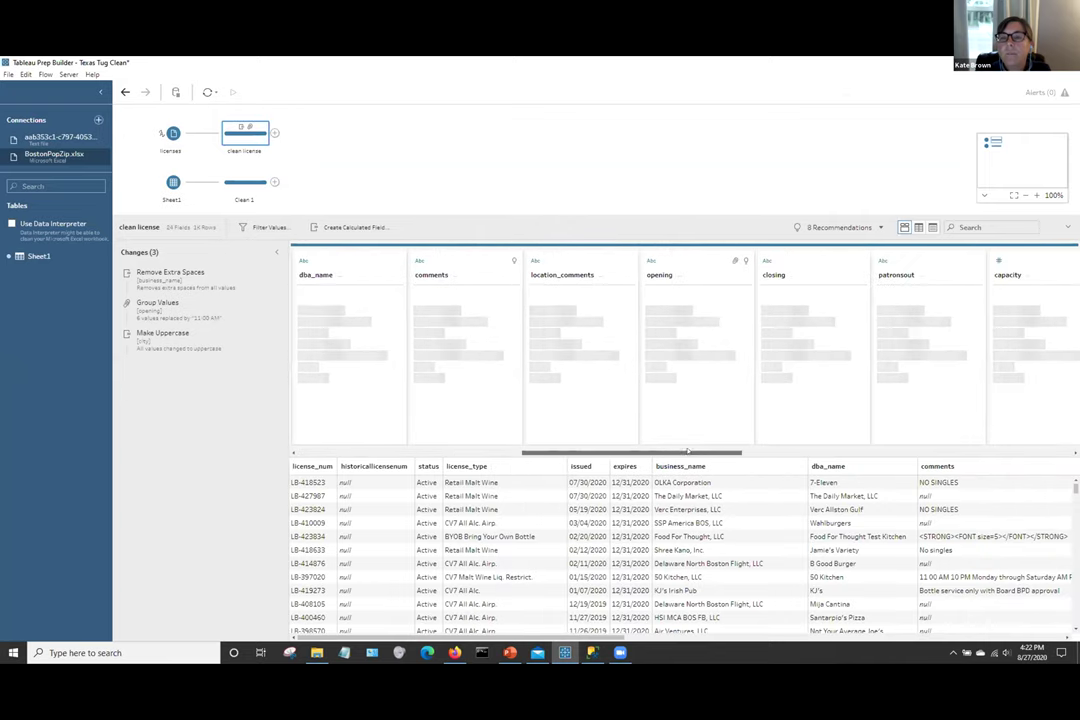
pyautogui.hscroll(4, 869, 452)
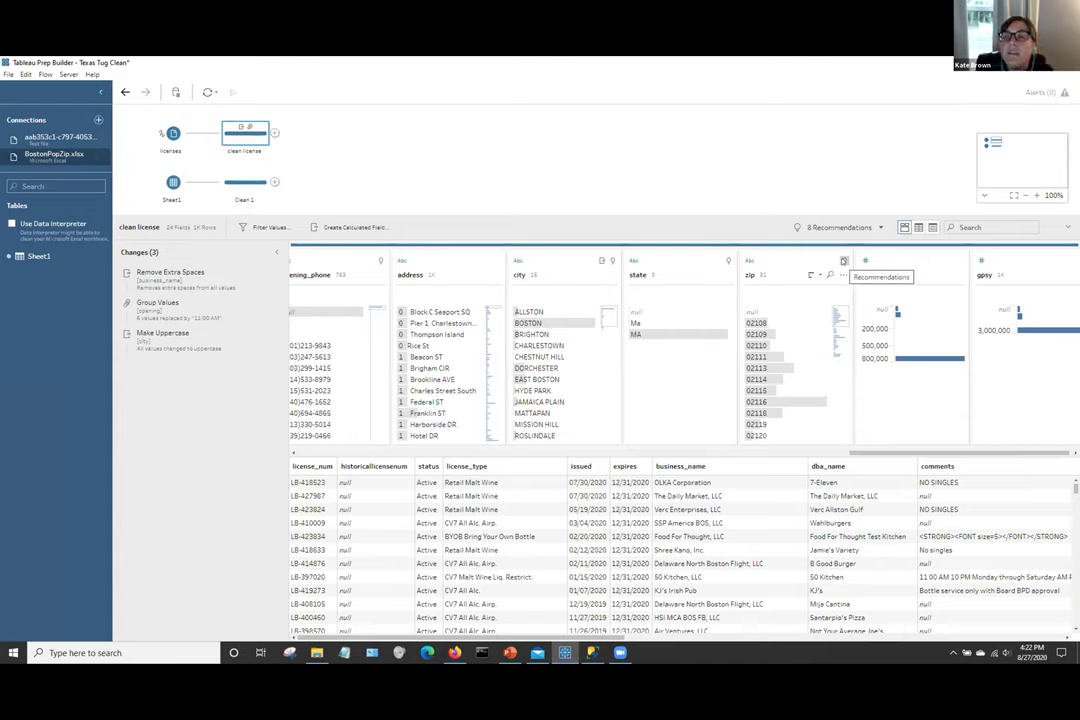
pyautogui.click(843, 261)
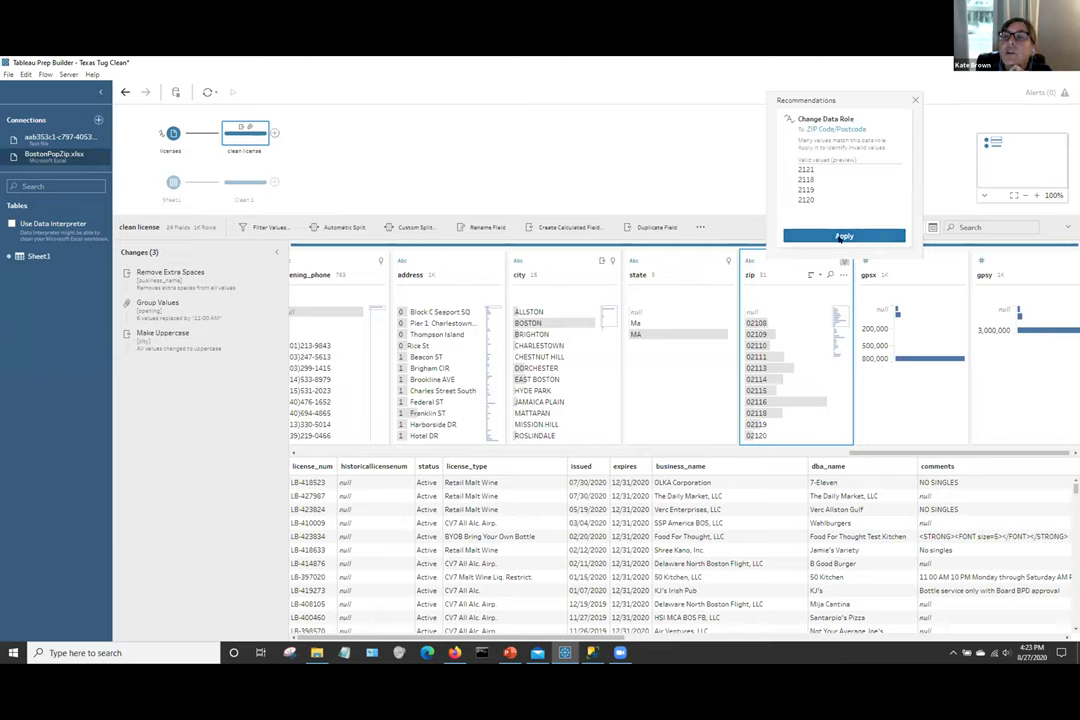
pyautogui.click(843, 236)
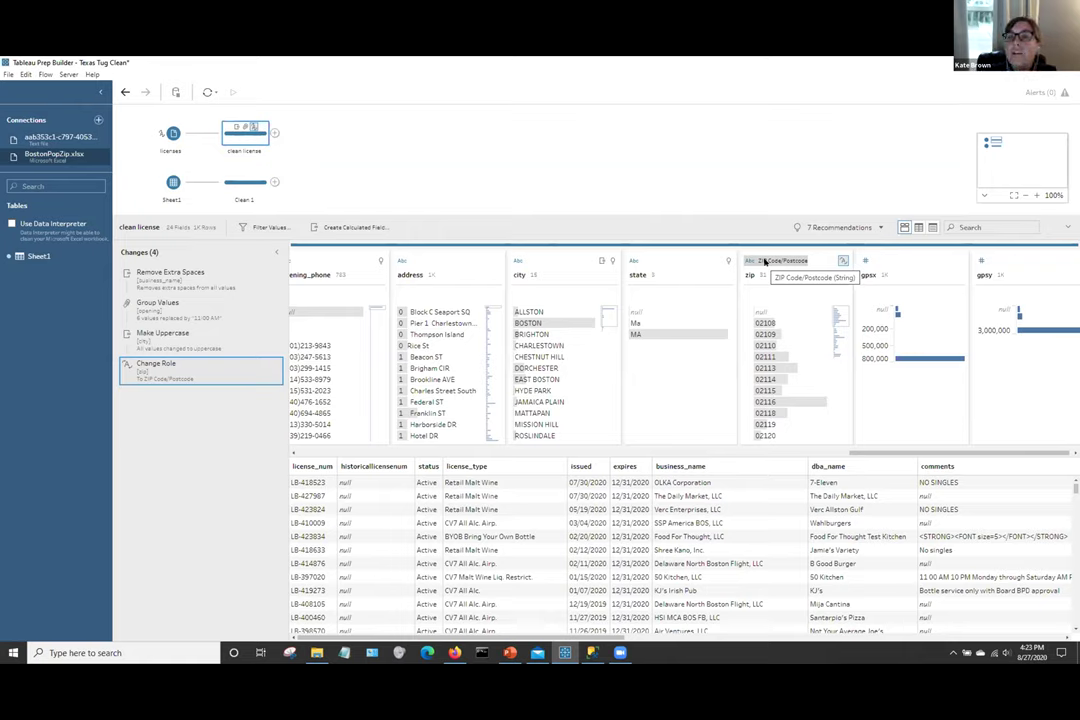
# Apply the recommended State/Province data role to the state field and the City data role to the city field.
pyautogui.click(729, 261)
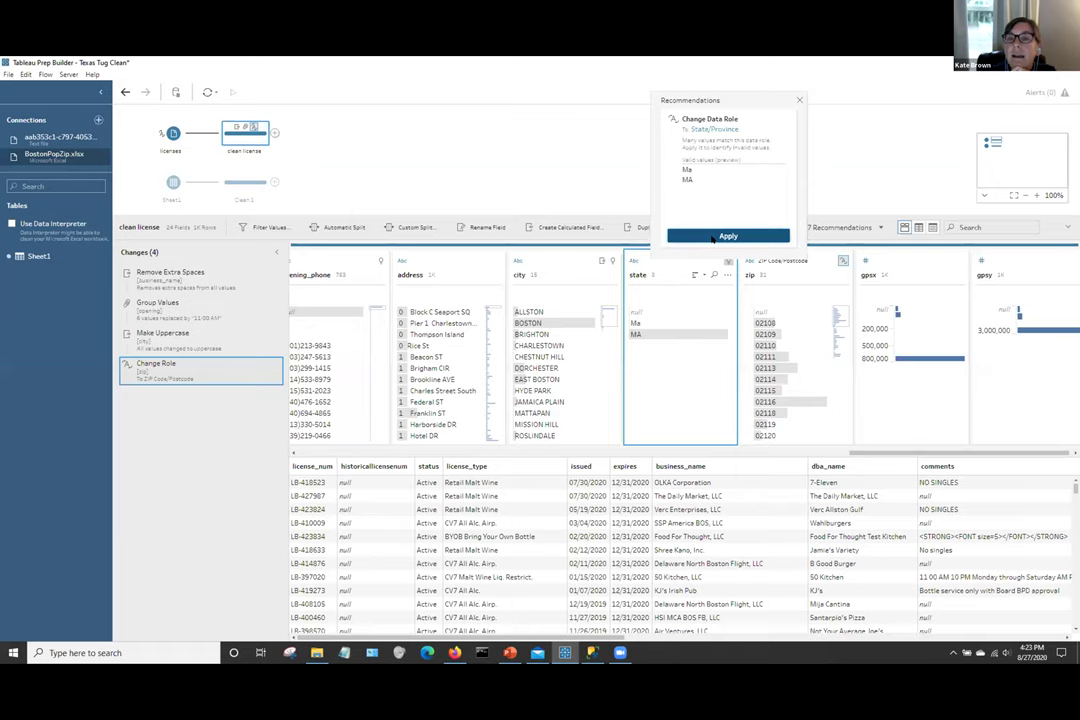
pyautogui.click(713, 237)
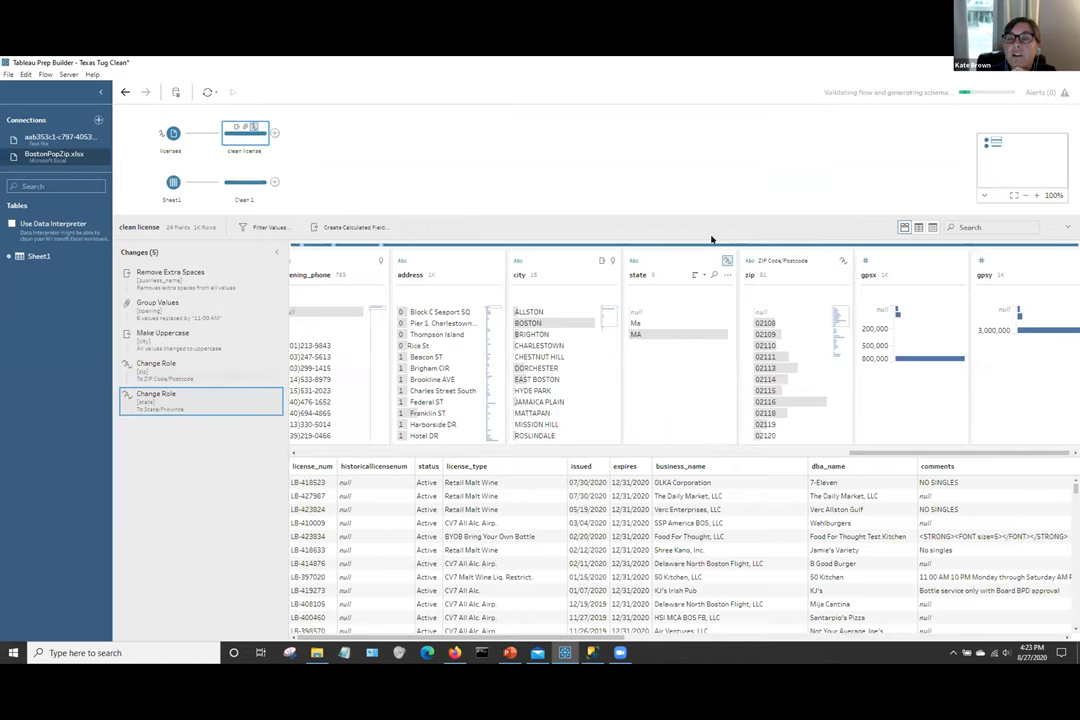
pyautogui.click(612, 261)
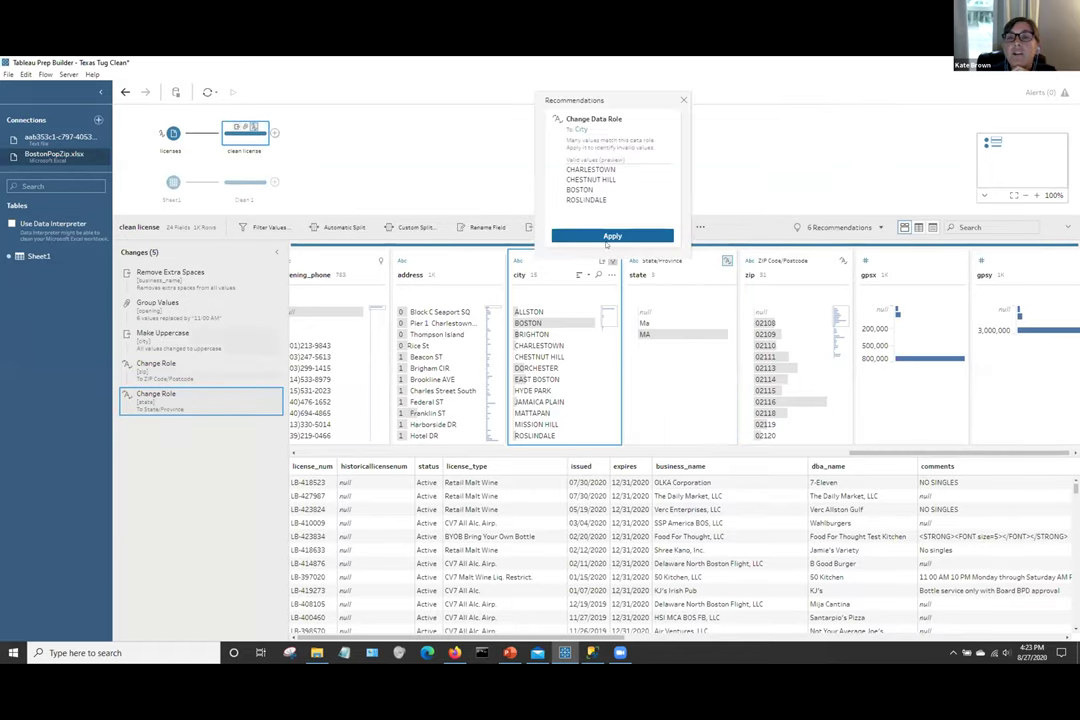
pyautogui.click(608, 236)
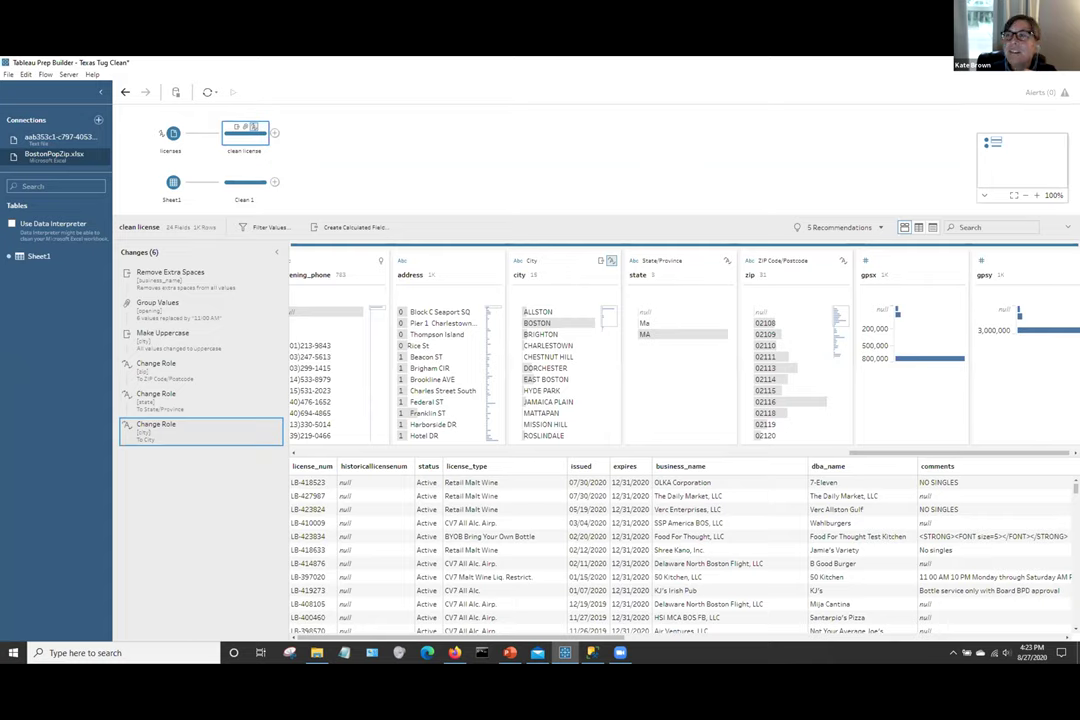
# Switch to PowerPoint to view the Reason #3 Unions slide and return to Tableau Prep Builder.
pyautogui.hotkey('alt', 'Tab')
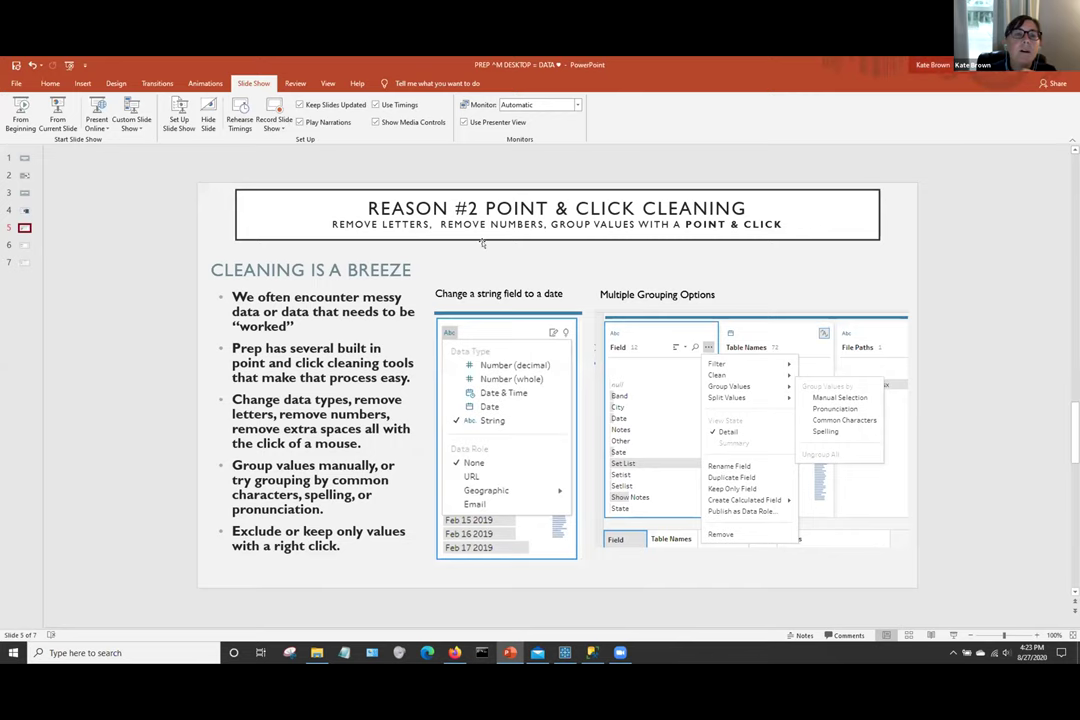
pyautogui.scroll(-1, 392, 285)
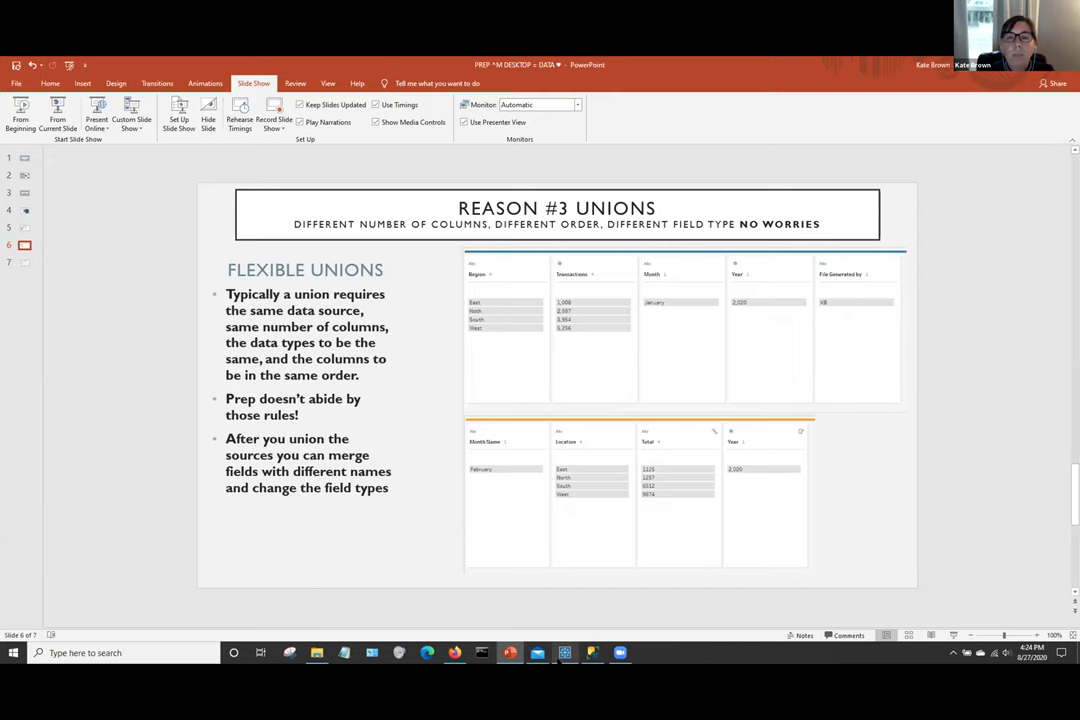
pyautogui.click(564, 652)
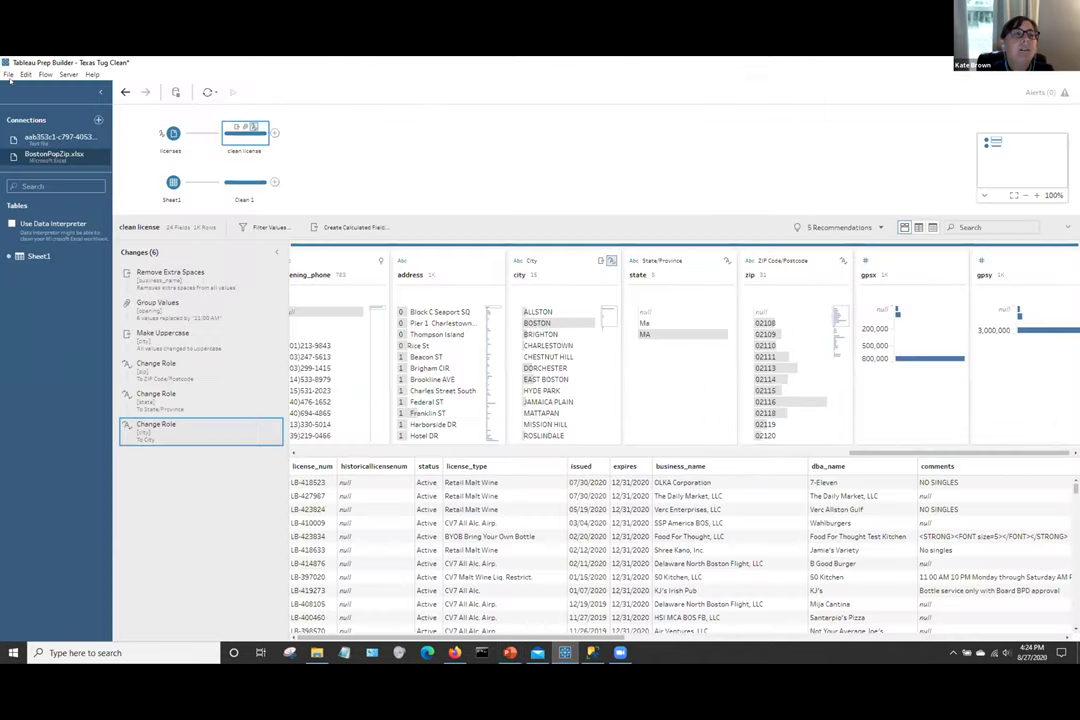
# Open the Texas Tug Union flow from the TTUG folder and maximize its window.
pyautogui.click(9, 75)
pyautogui.click(22, 103)
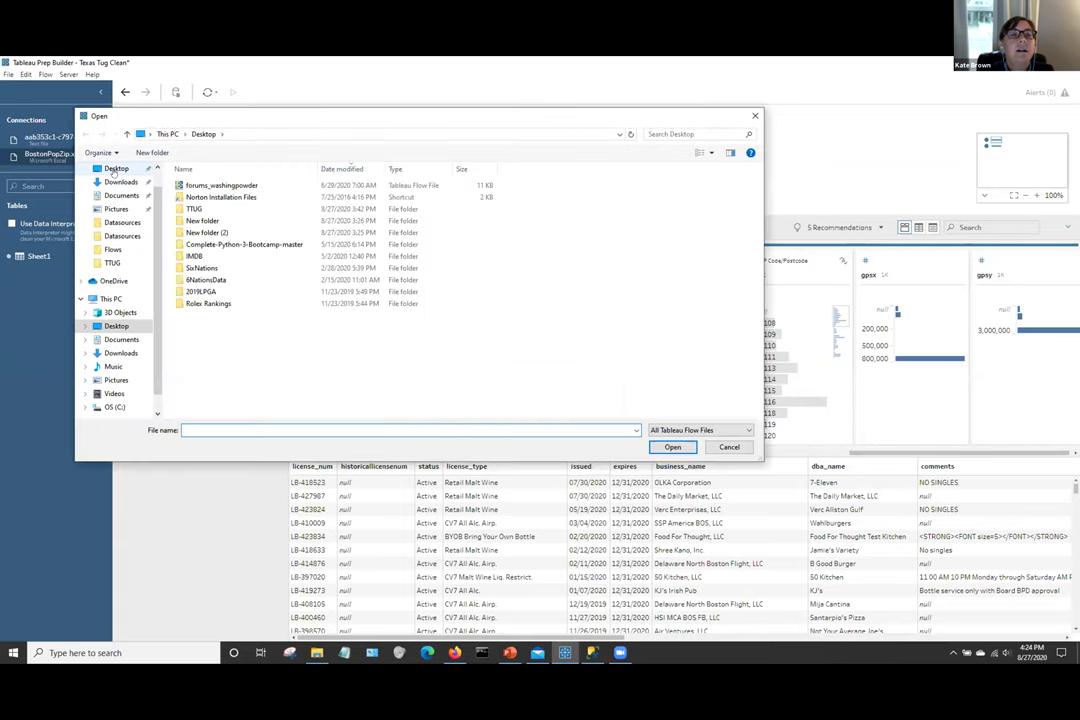
pyautogui.doubleClick(195, 208)
pyautogui.doubleClick(203, 206)
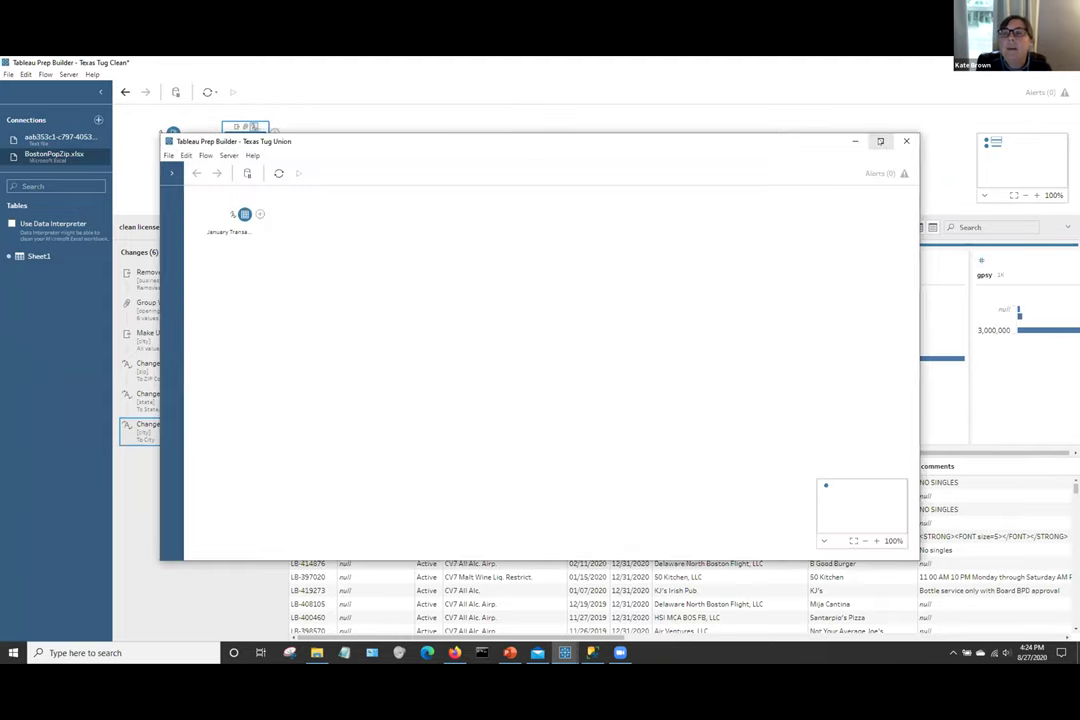
pyautogui.click(880, 140)
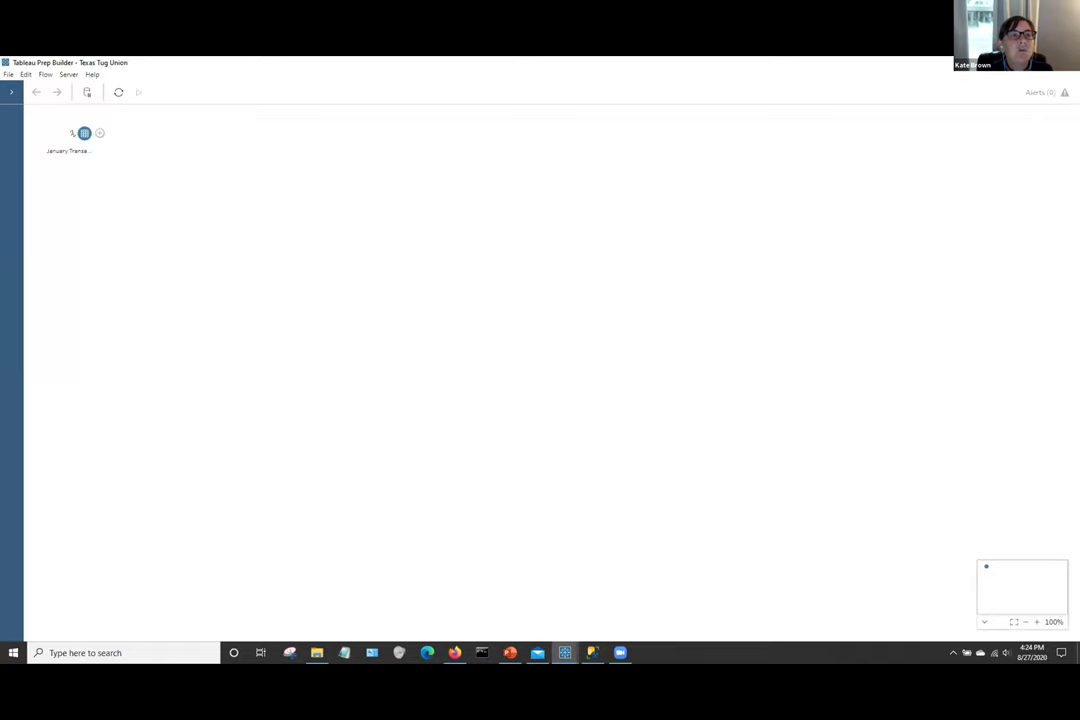
# Add a connection to the Excel workbook TTUG Union 2.xlsx and widen the connections area slightly.
pyautogui.click(12, 94)
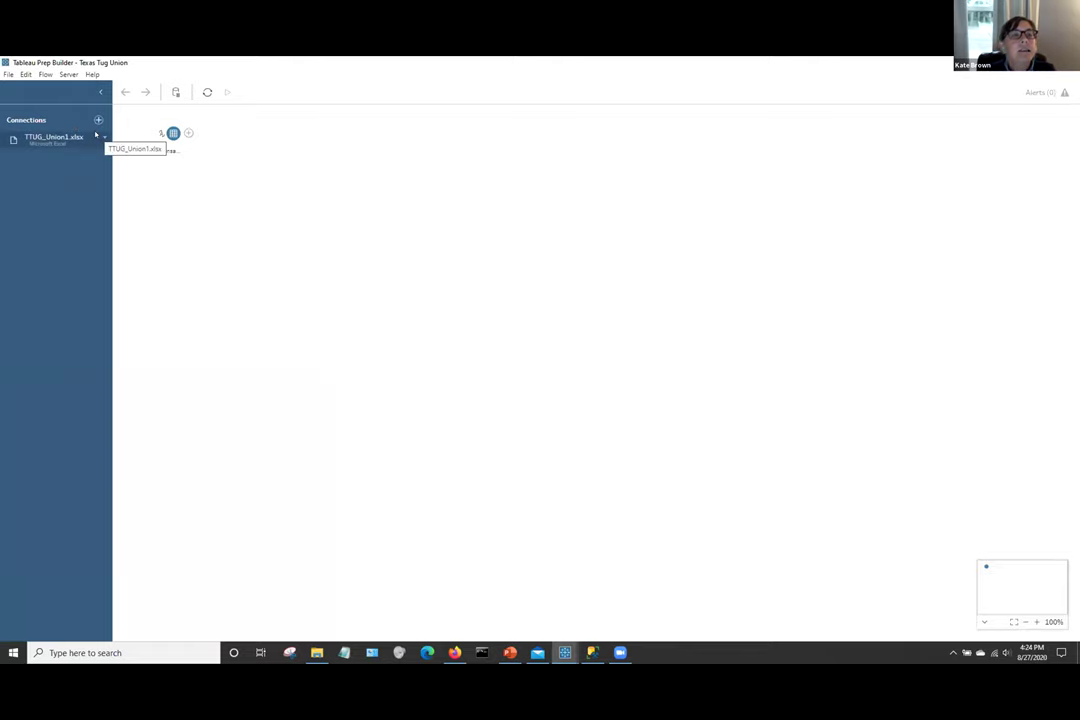
pyautogui.click(98, 119)
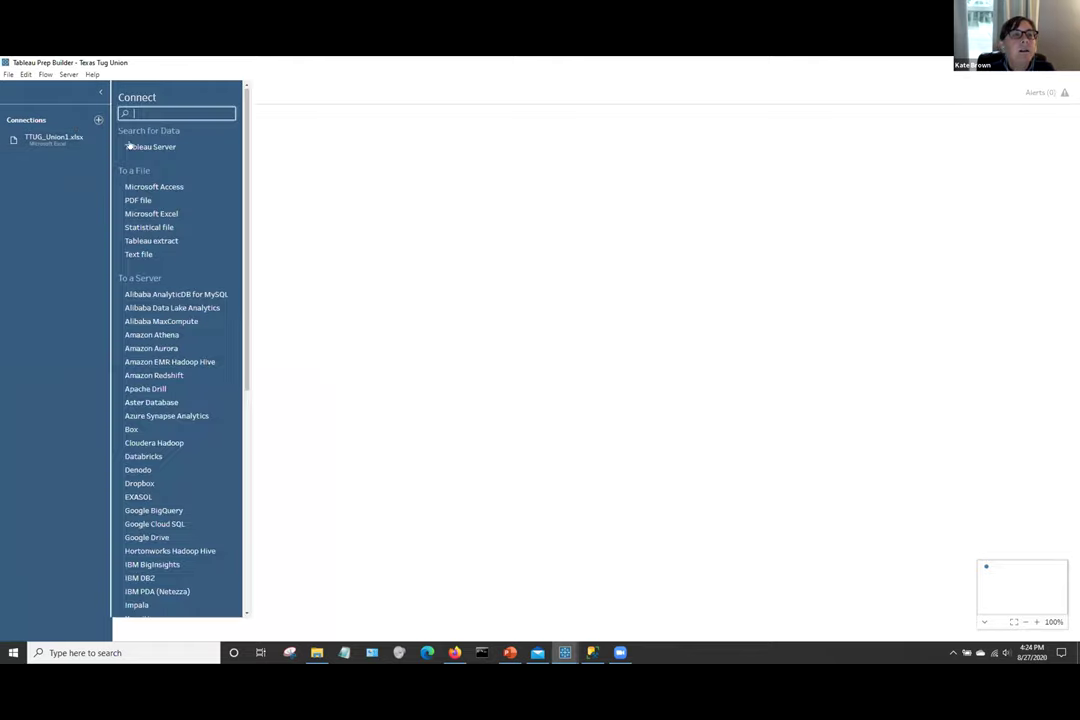
pyautogui.click(176, 212)
pyautogui.click(230, 185)
pyautogui.click(672, 447)
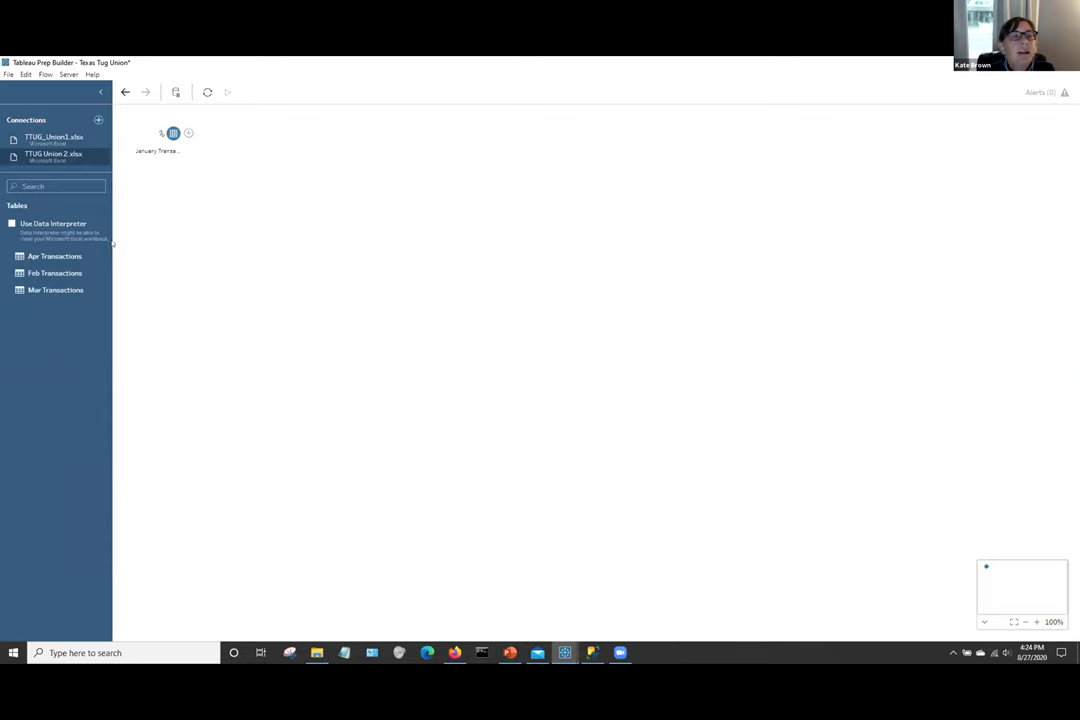
pyautogui.moveTo(108, 239); pyautogui.dragTo(127, 239)
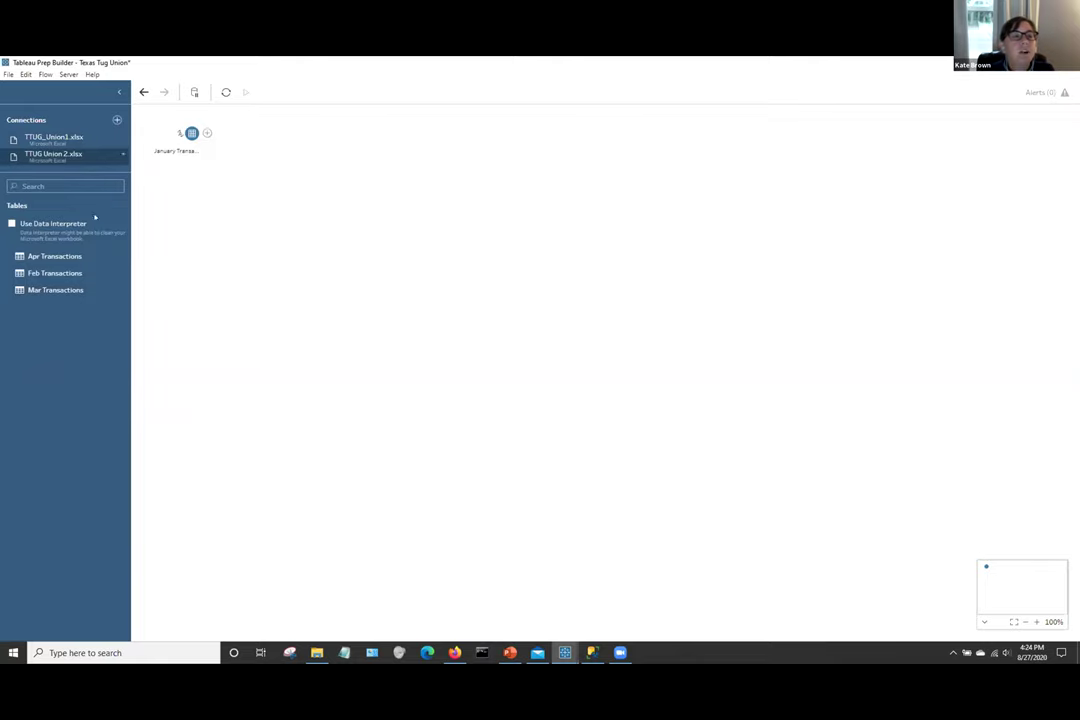
# Add the Feb Transactions table to the flow as a separate input and display its multiple-file options.
pyautogui.moveTo(66, 272); pyautogui.dragTo(182, 204)
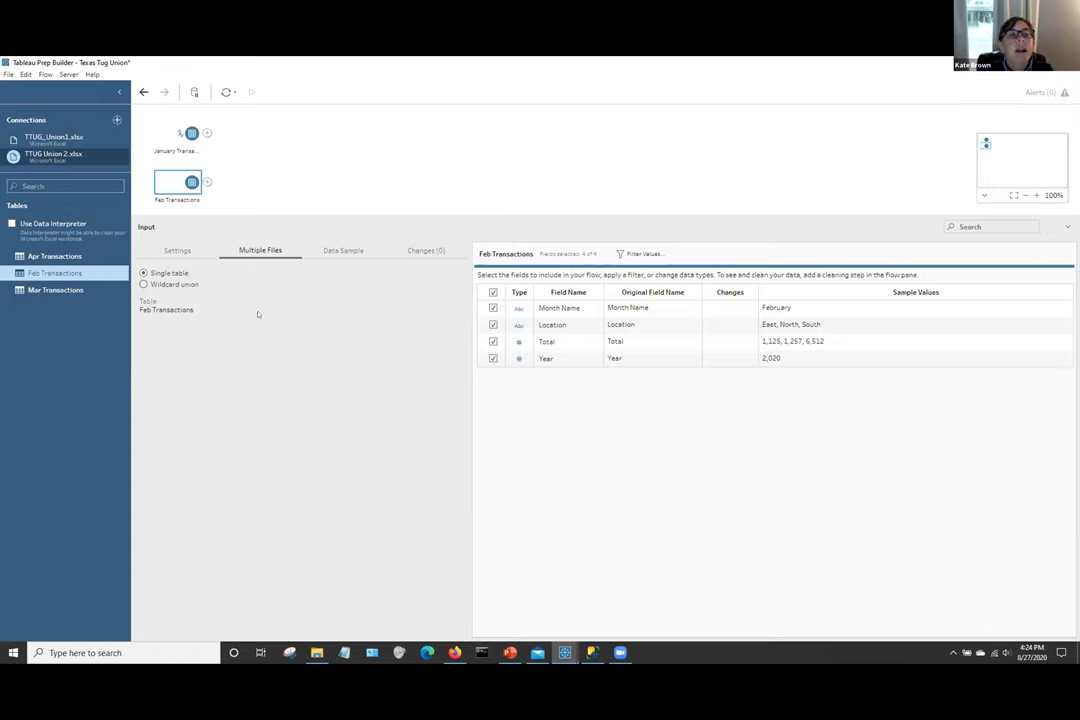
pyautogui.click(172, 251)
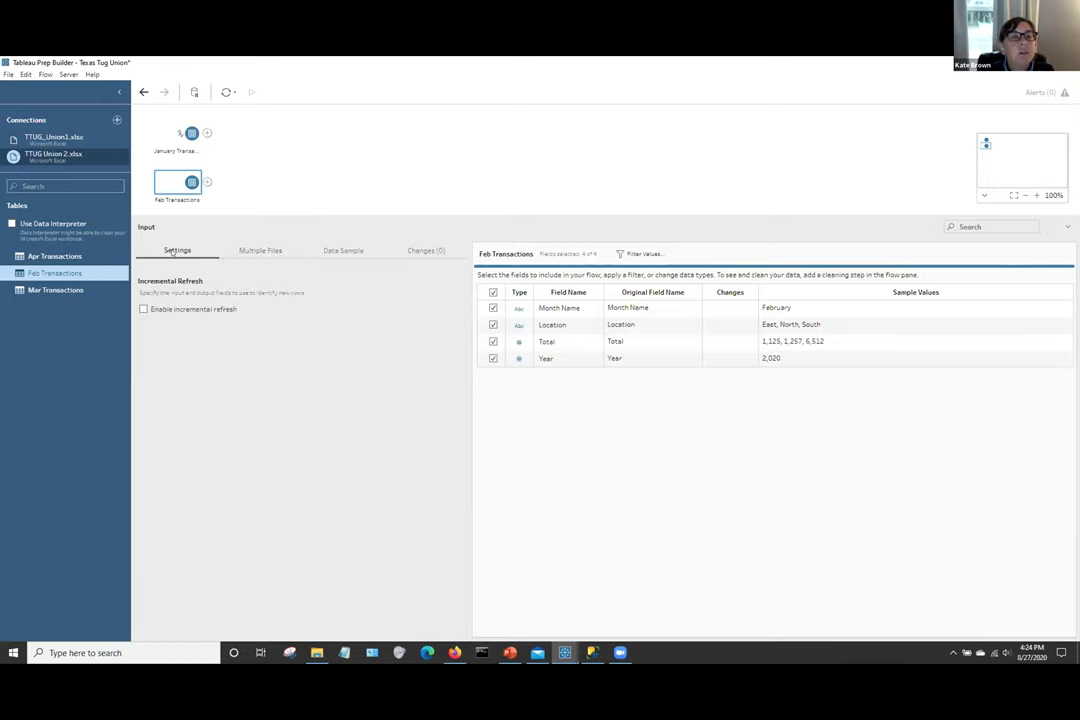
pyautogui.click(261, 251)
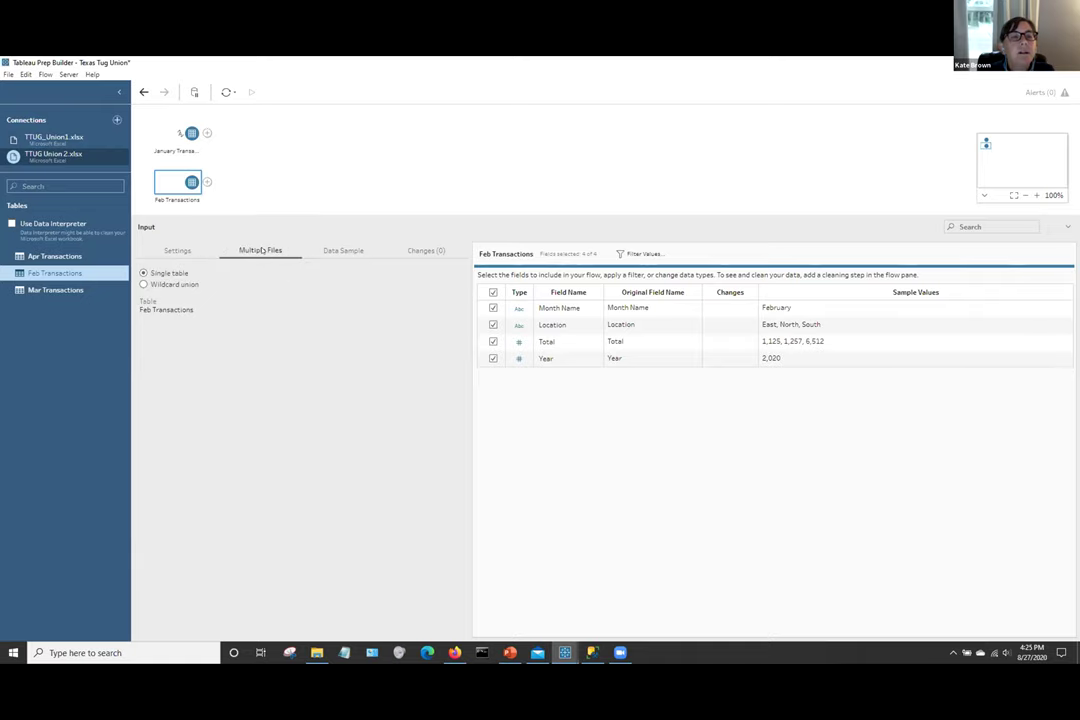
# Apply a wildcard union to the Feb Transactions input, including sheets that match the pattern *Transactions*.
pyautogui.click(172, 284)
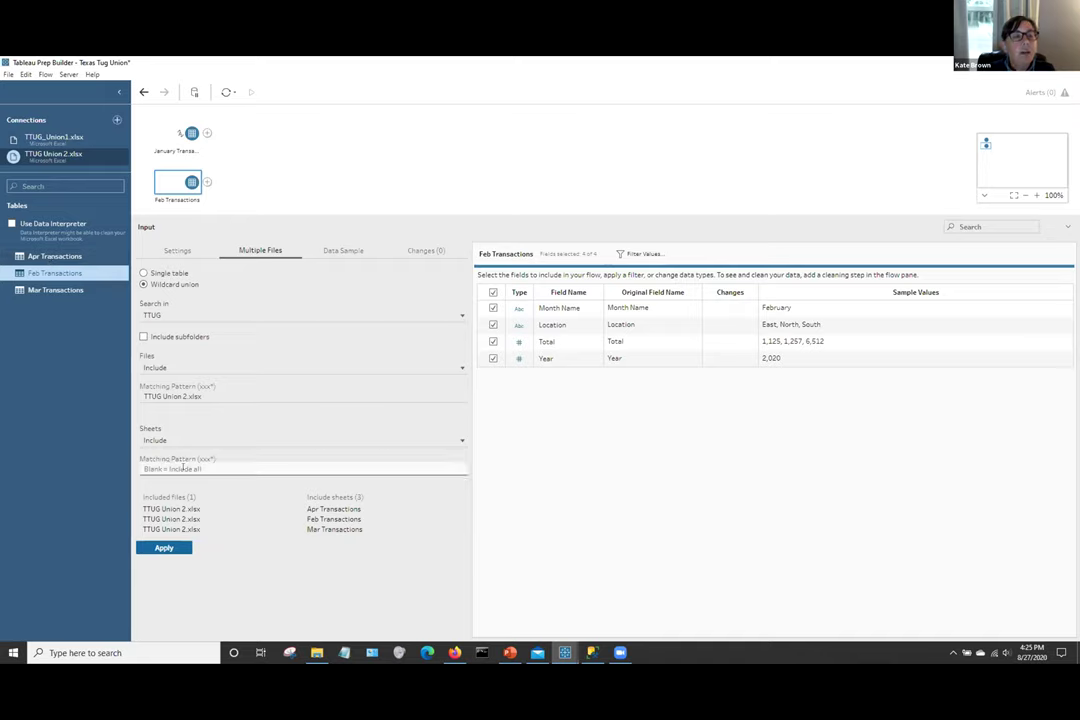
pyautogui.click(294, 467)
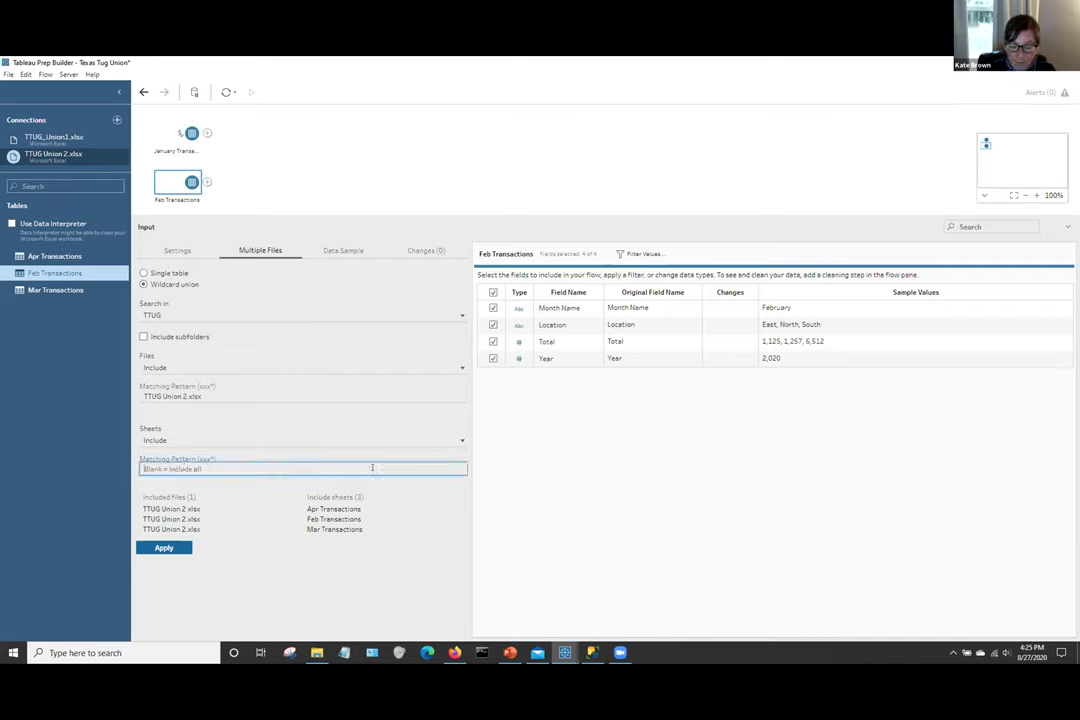
pyautogui.write('F')
pyautogui.write('Transact')
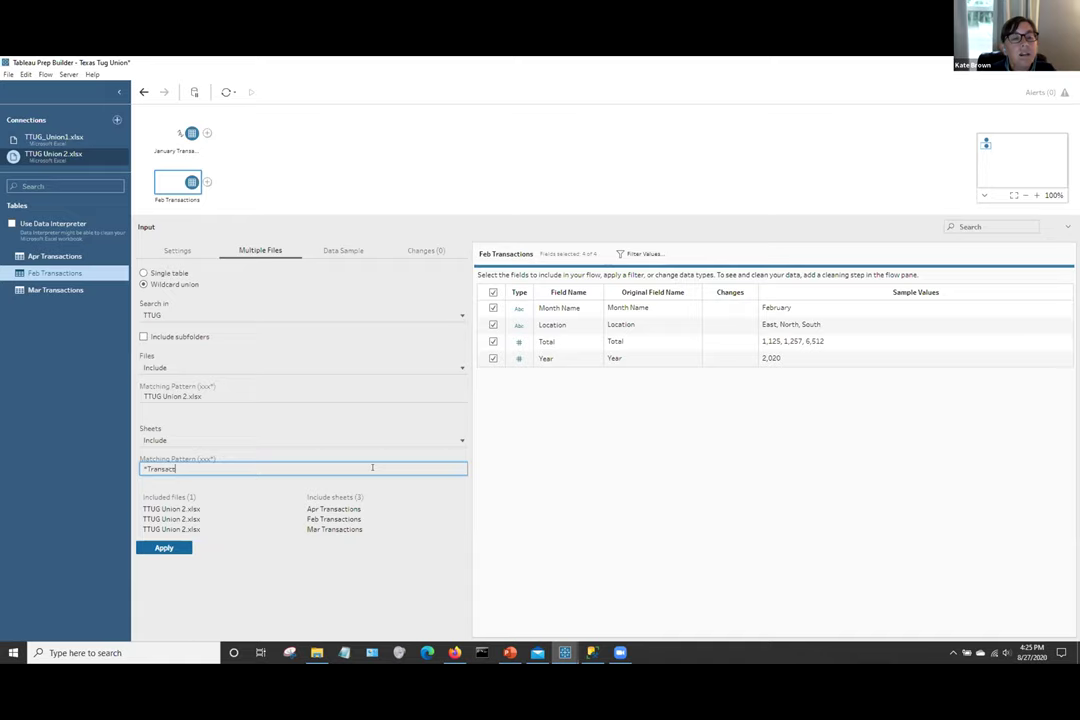
pyautogui.write('ions*')
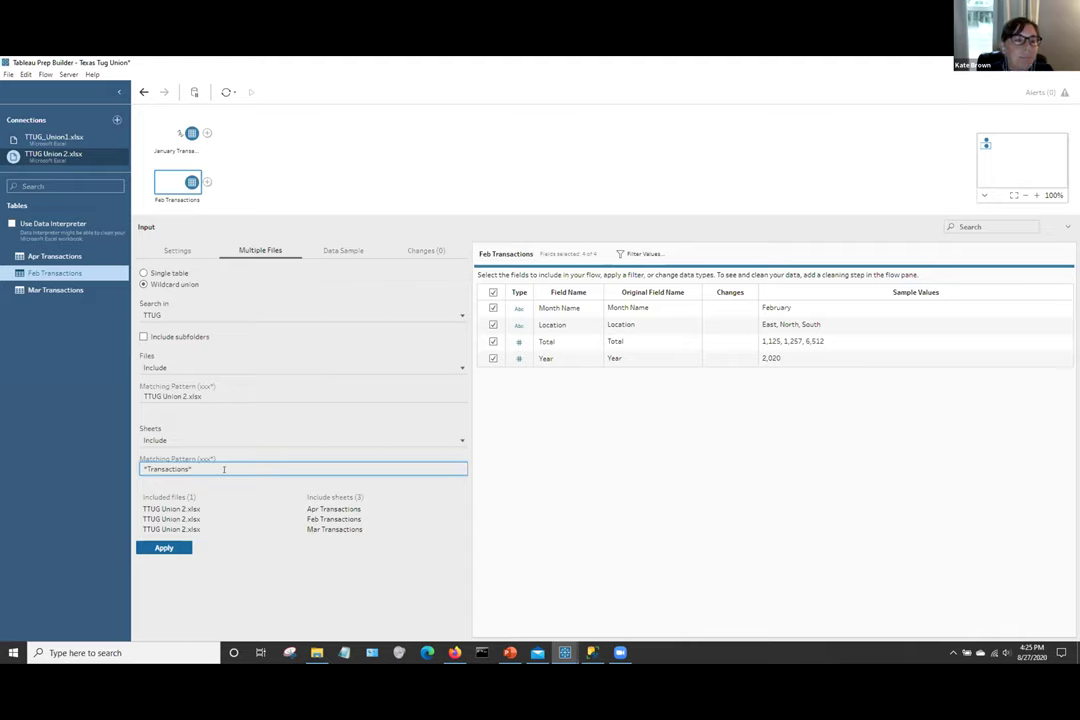
pyautogui.press('Tab')
pyautogui.press('Return')
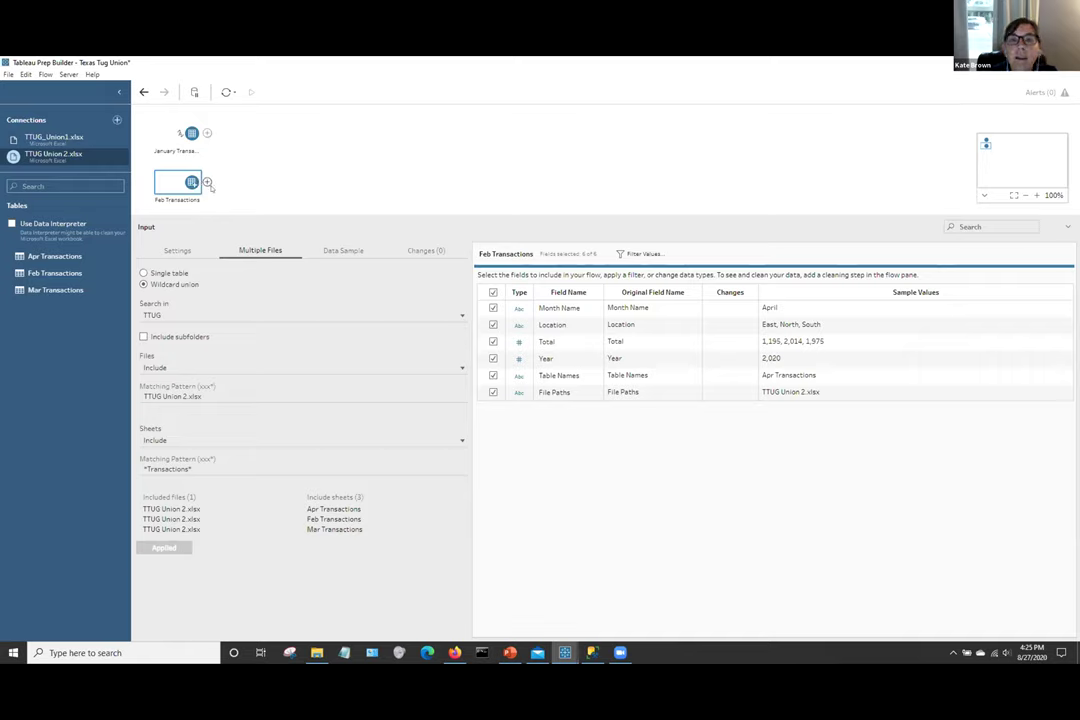
# Add a clean step after the Feb Transactions input.
pyautogui.click(207, 183)
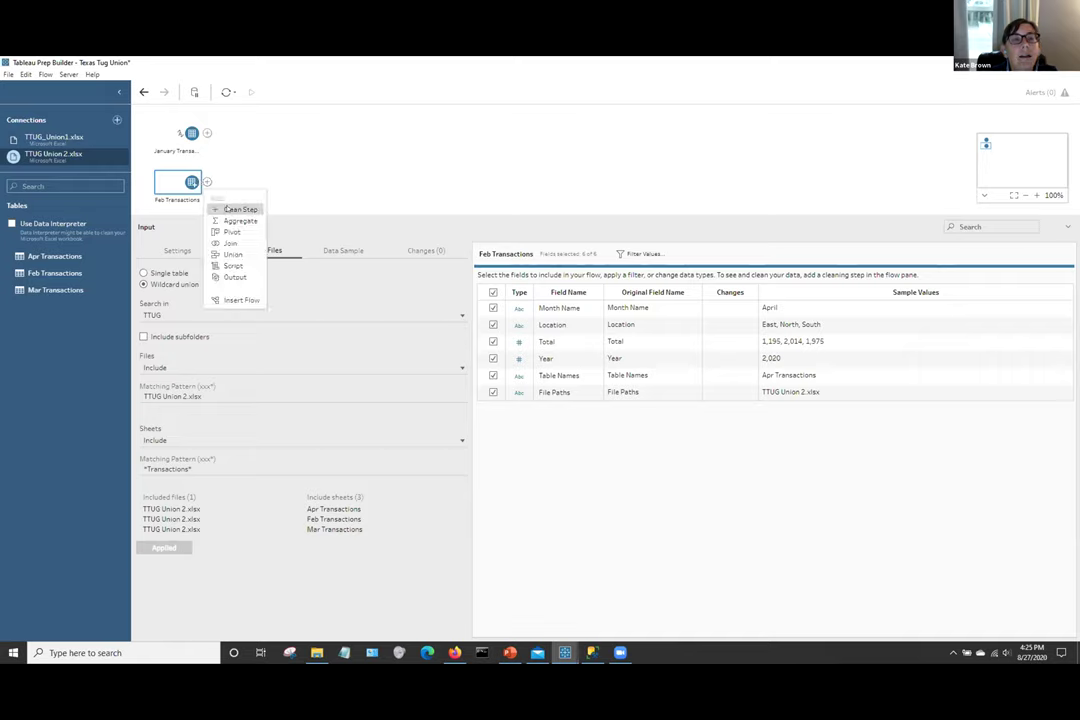
pyautogui.click(228, 209)
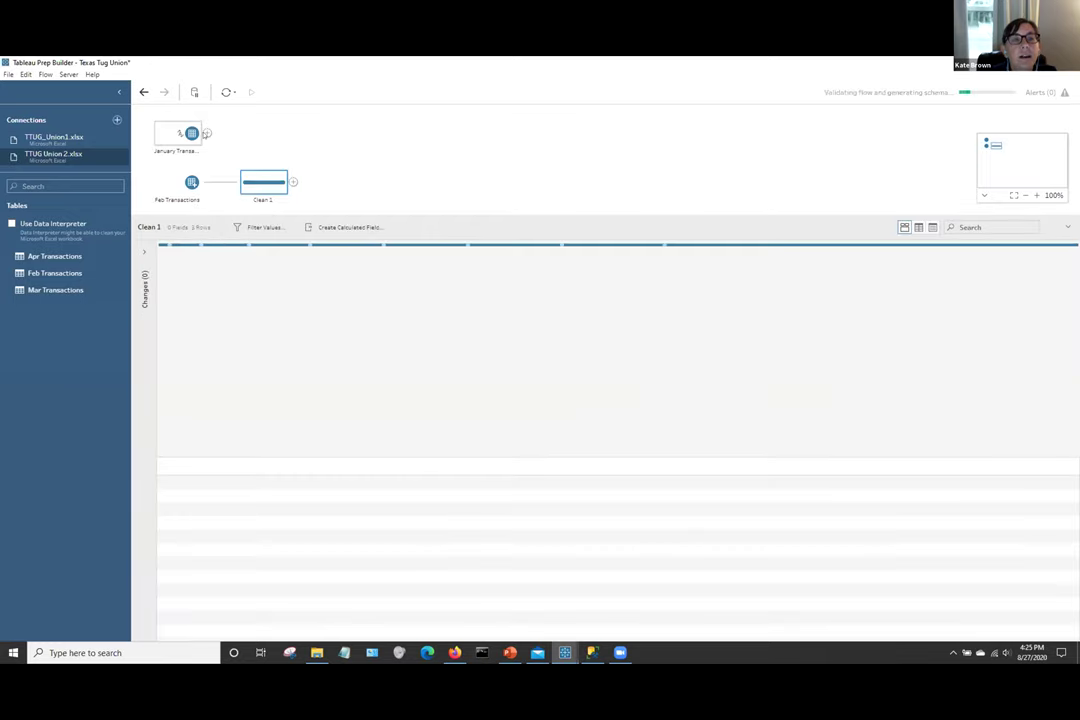
# Add a clean step after the January Transactions input and display the fields of the Feb branch's clean step.
pyautogui.click(206, 133)
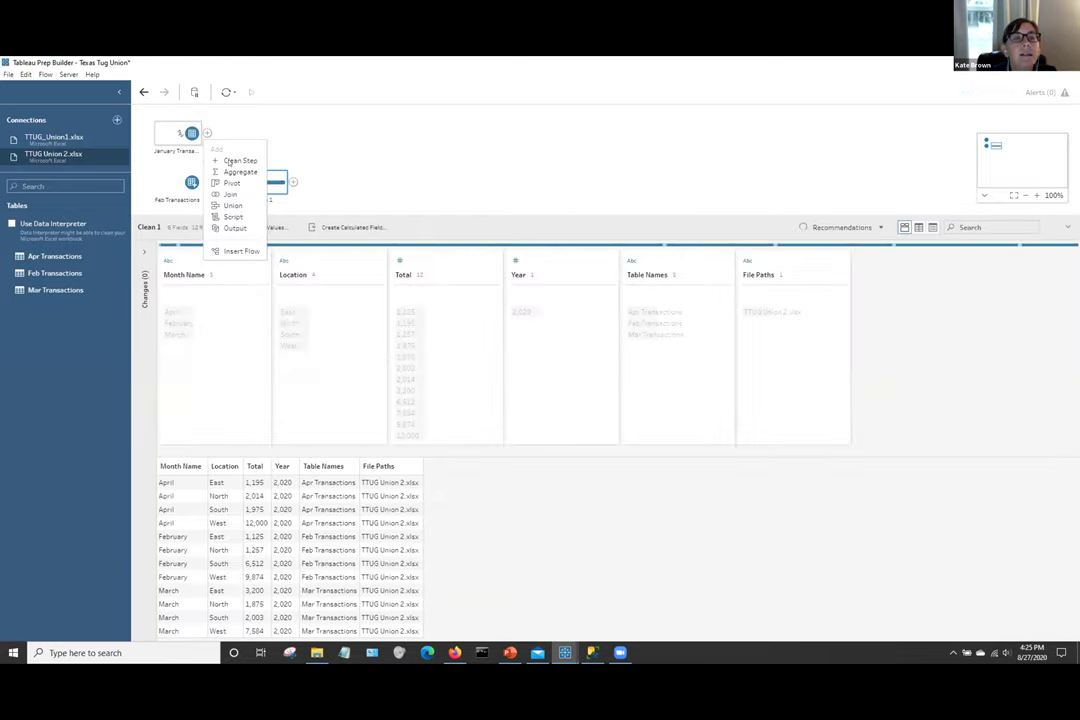
pyautogui.click(236, 161)
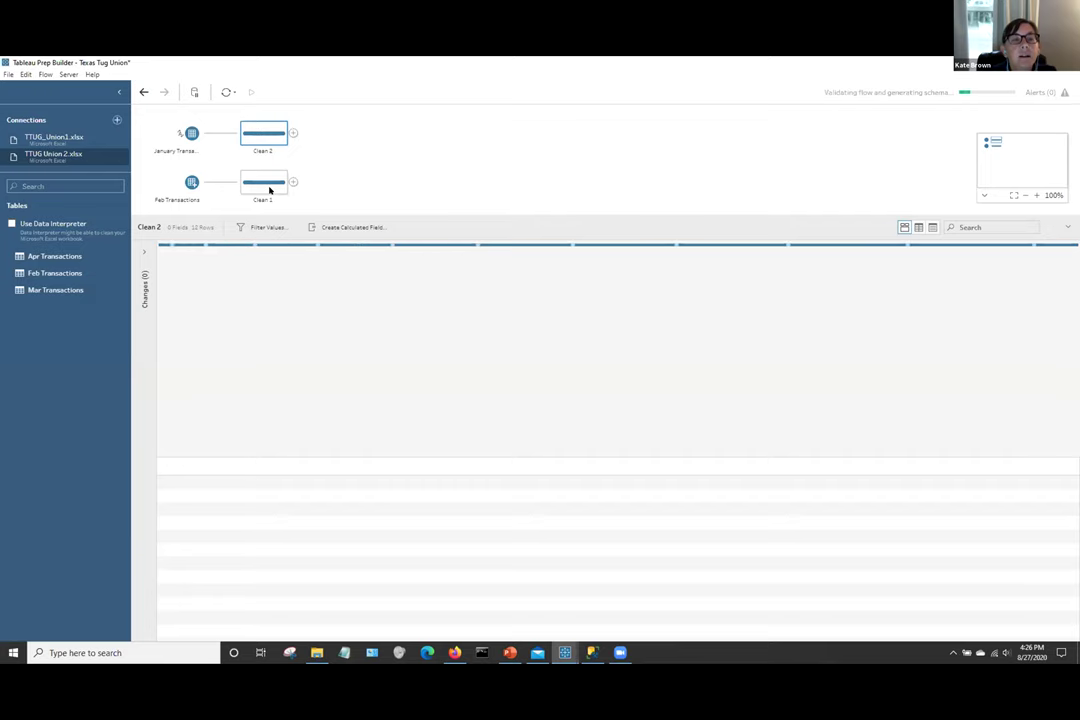
pyautogui.click(269, 190)
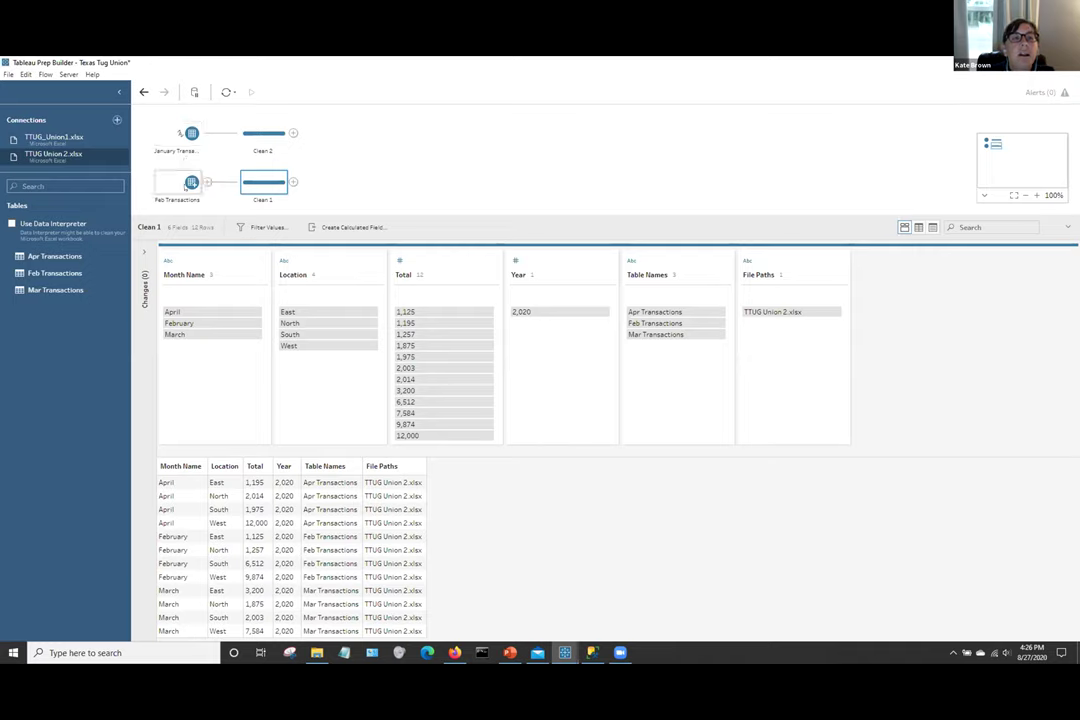
# Union the Feb branch's clean step with the January branch's clean step and look through the resulting fields.
pyautogui.moveTo(256, 188); pyautogui.dragTo(265, 154)
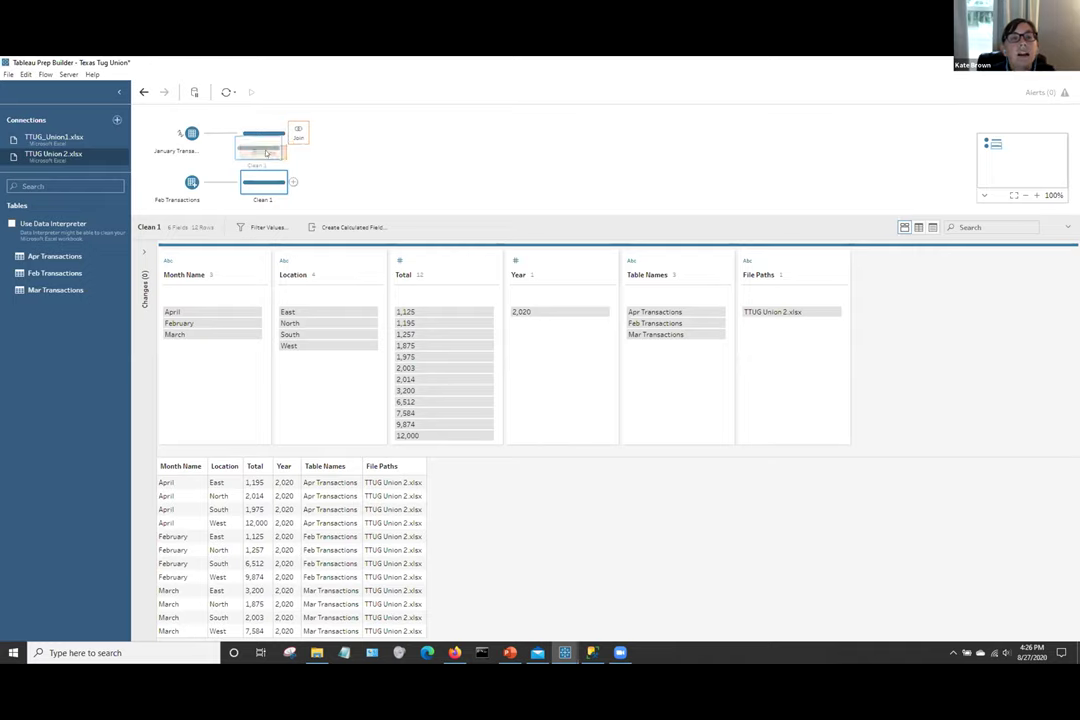
pyautogui.moveTo(266, 153); pyautogui.dragTo(266, 152)
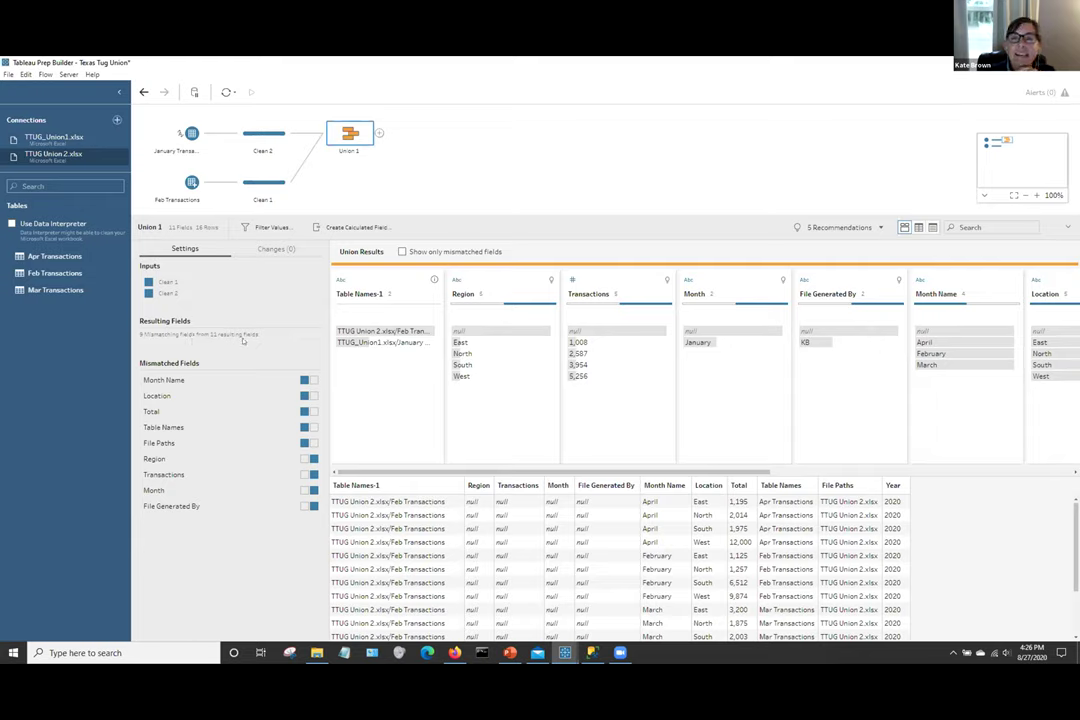
pyautogui.moveTo(500, 473); pyautogui.dragTo(645, 470)
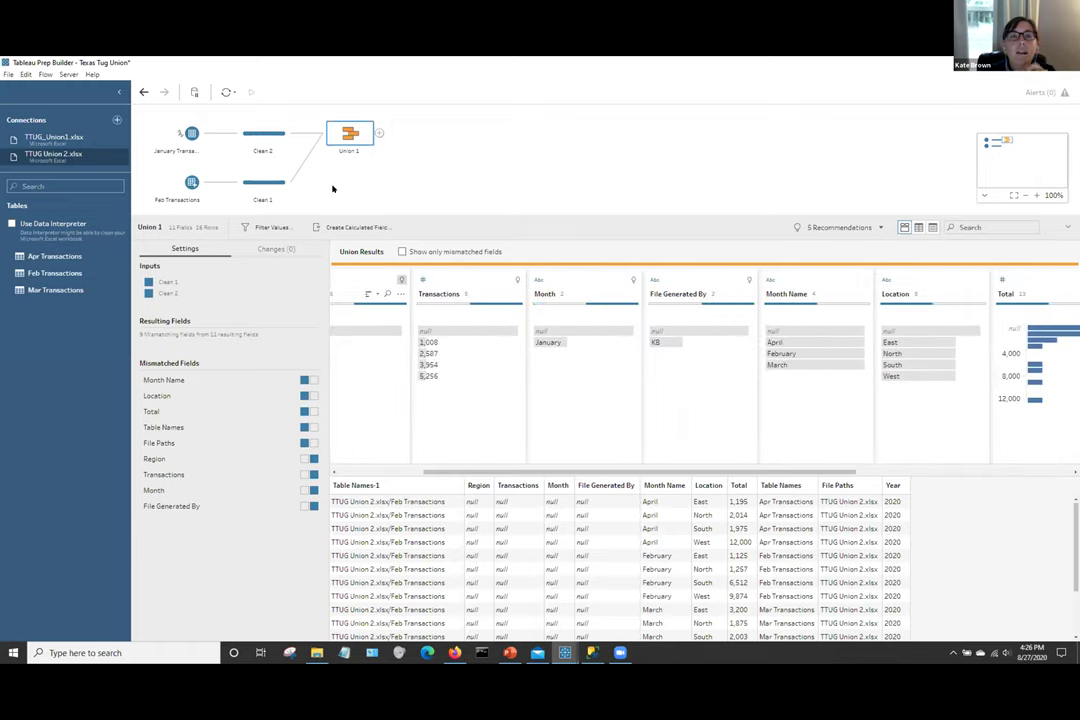
# Add a clean step after the union and highlight the rows that come from the TTUG_Union1.xlsx January sheet.
pyautogui.click(379, 133)
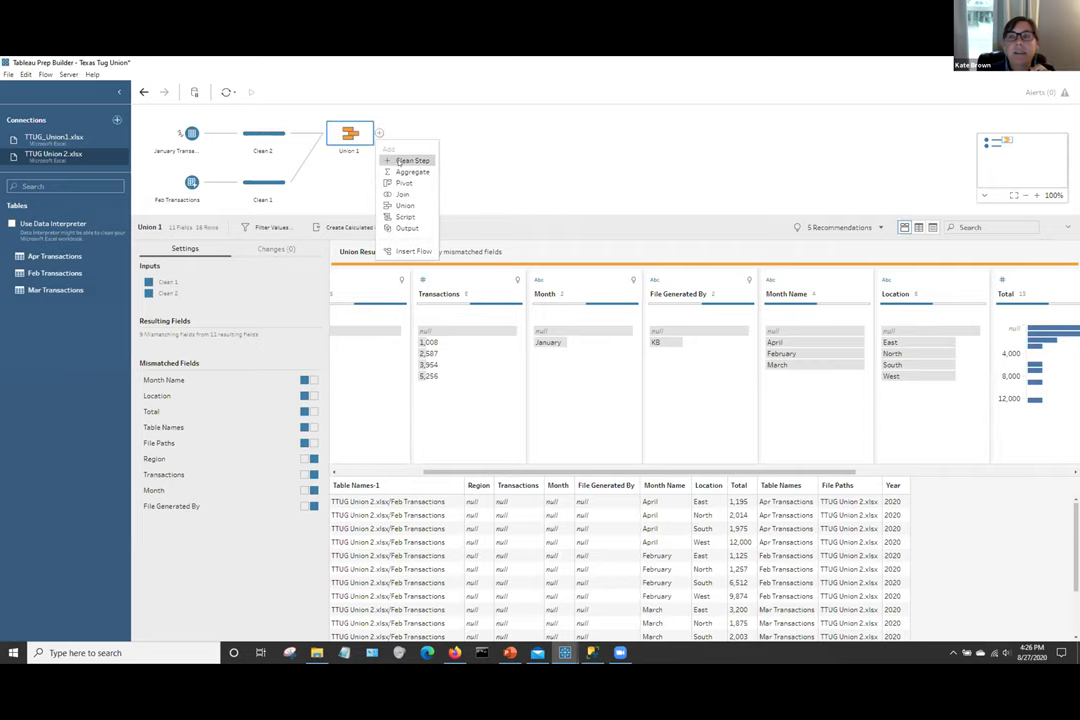
pyautogui.click(408, 161)
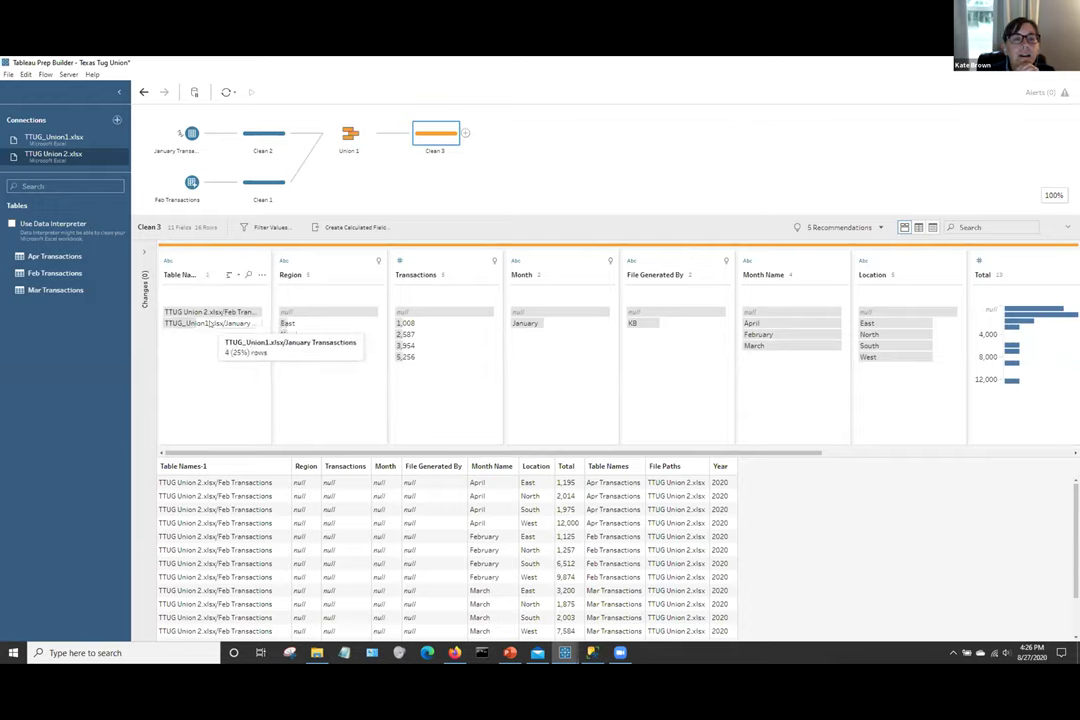
pyautogui.click(207, 323)
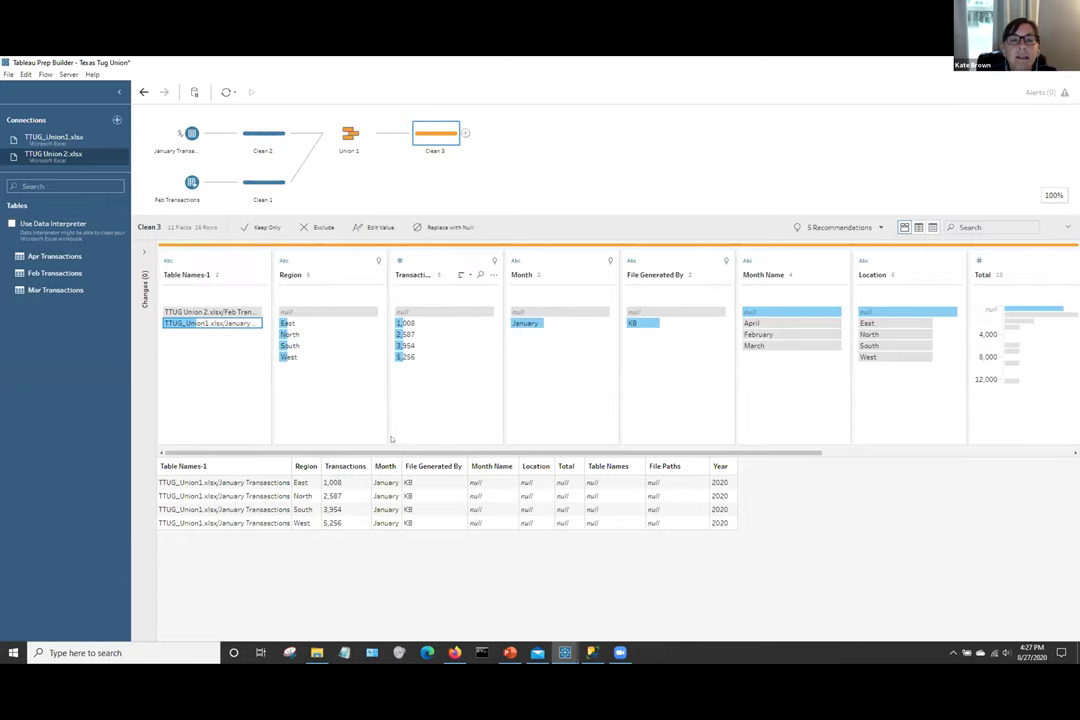
pyautogui.moveTo(390, 455); pyautogui.dragTo(470, 453)
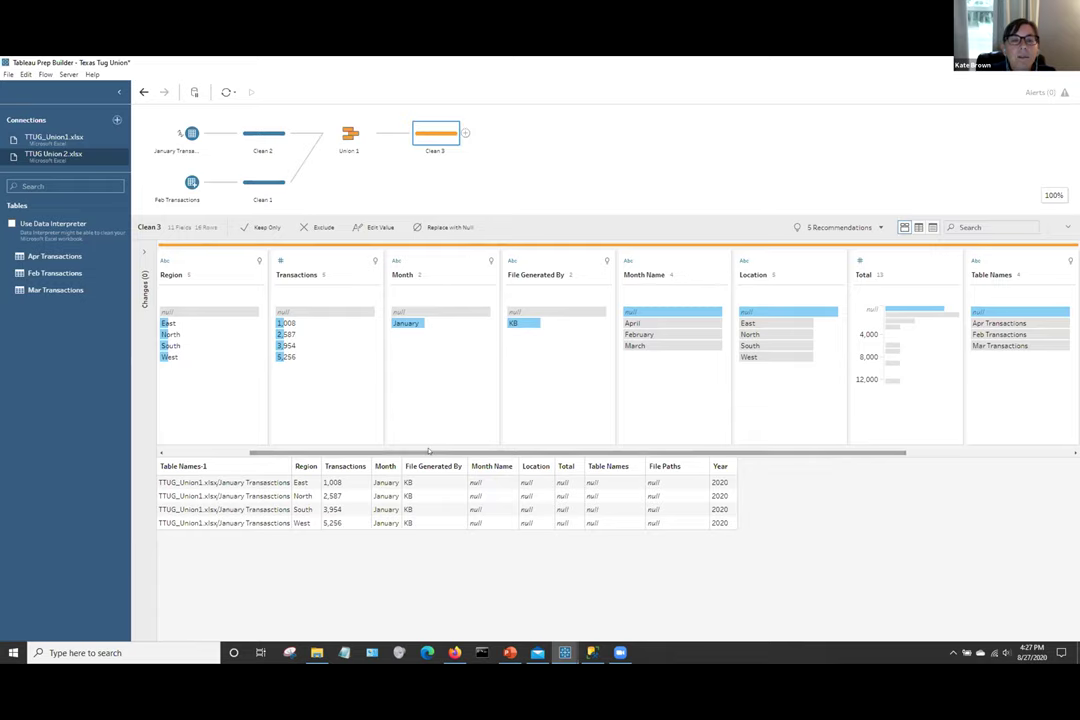
pyautogui.moveTo(428, 452); pyautogui.dragTo(383, 452)
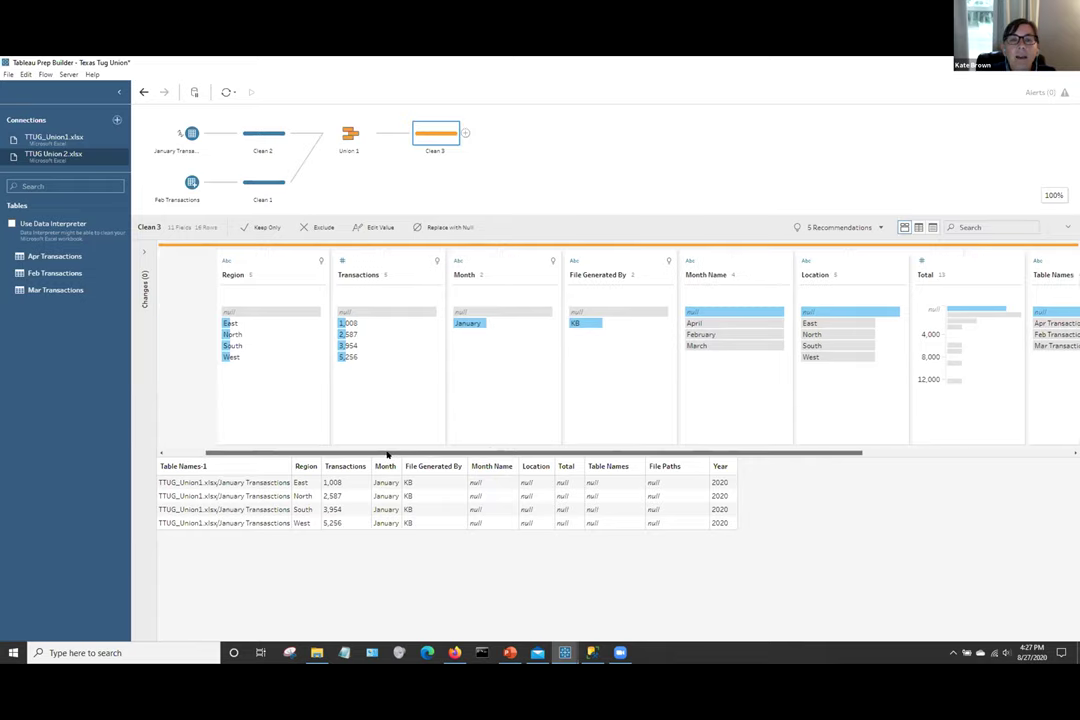
# Merge the Month Name field into the Month field in the clean step after the union.
pyautogui.click(729, 260)
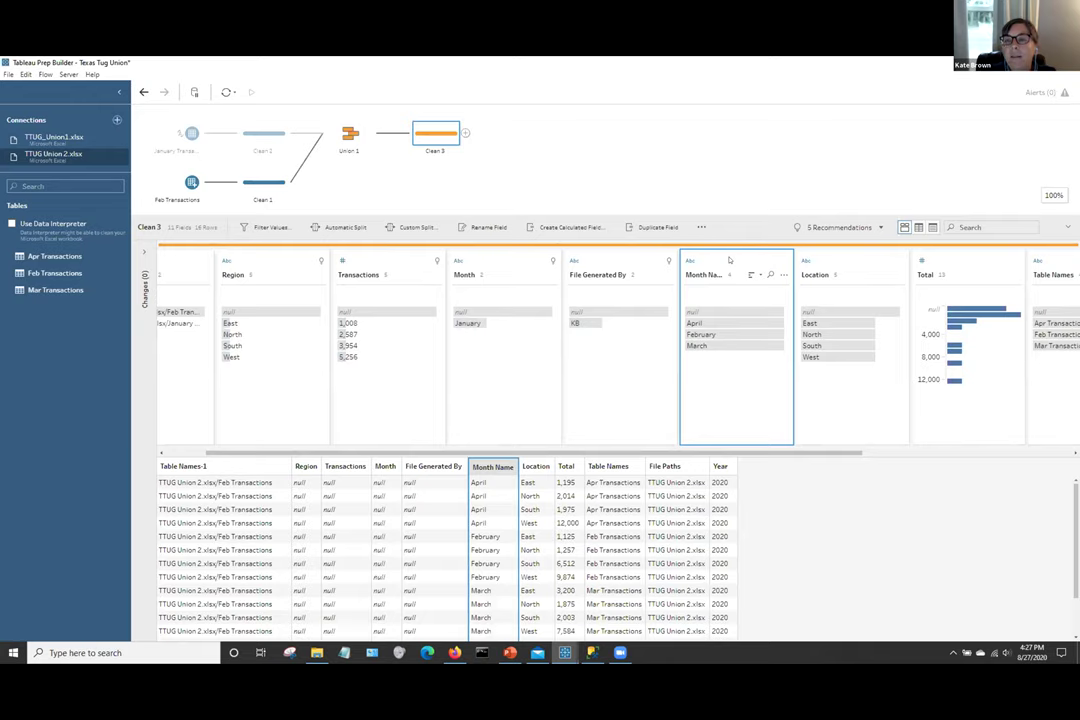
pyautogui.moveTo(711, 275); pyautogui.dragTo(474, 285)
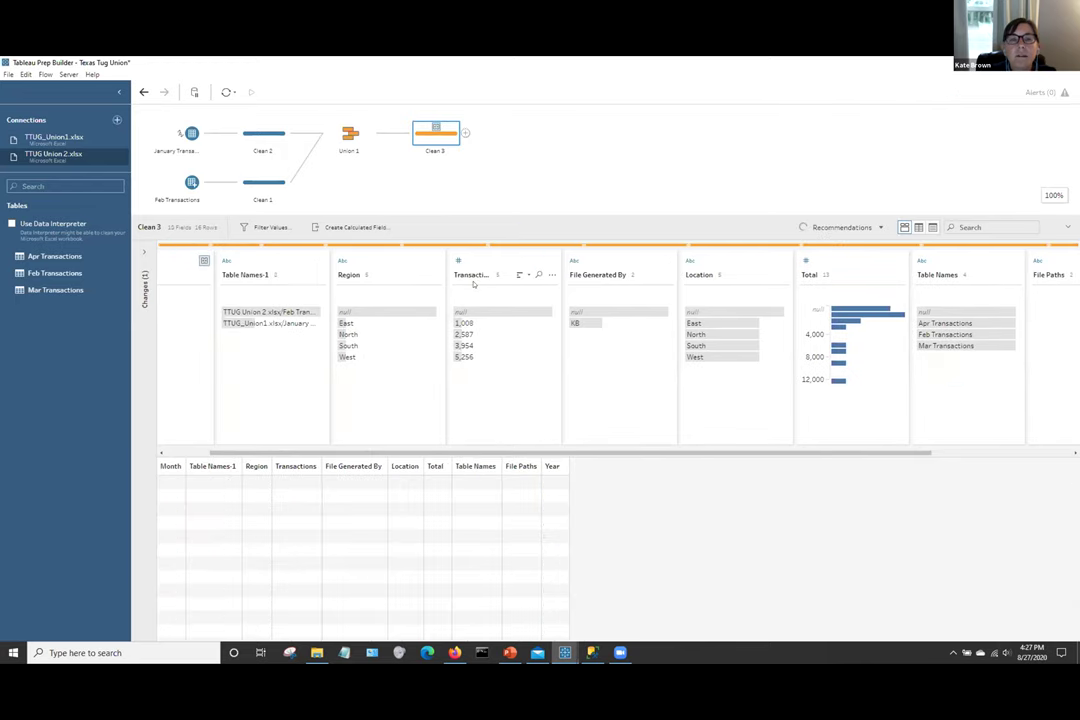
pyautogui.moveTo(362, 453); pyautogui.dragTo(264, 455)
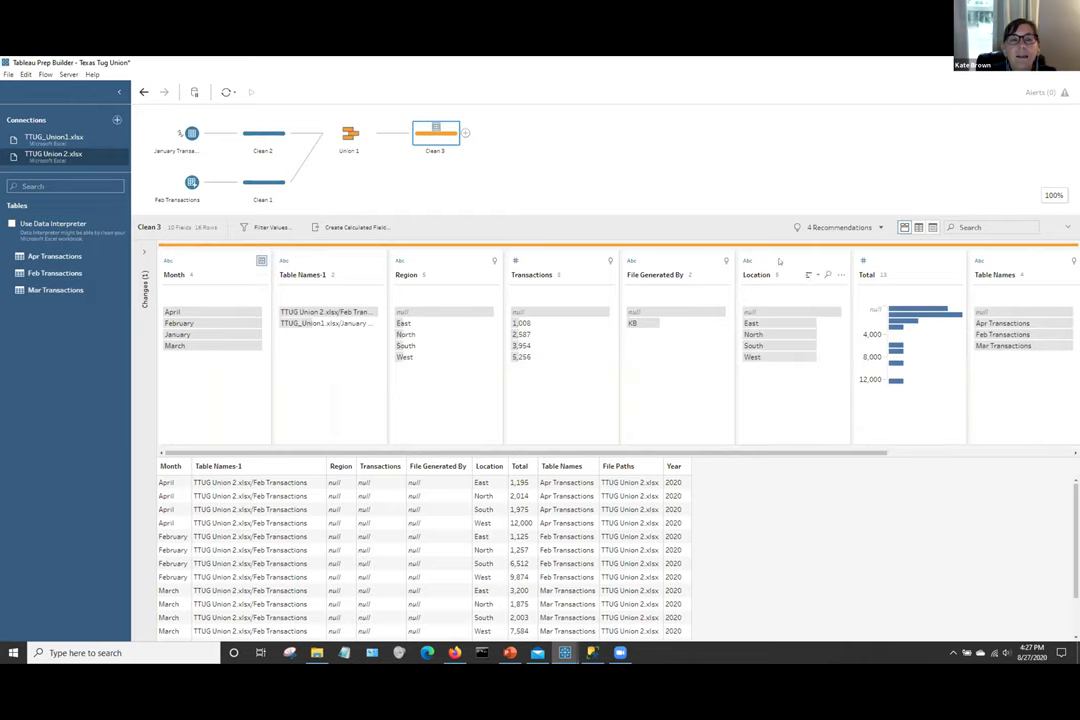
# Merge the Location field into Region and the Total field into Transactions.
pyautogui.moveTo(779, 262); pyautogui.dragTo(427, 289)
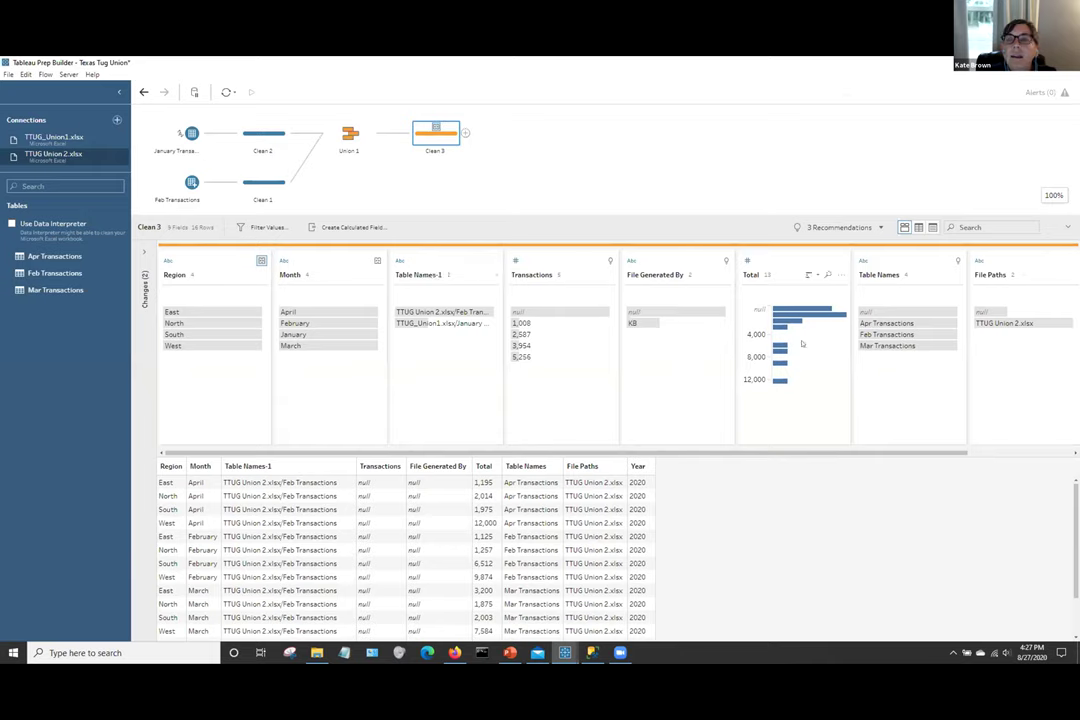
pyautogui.click(794, 260)
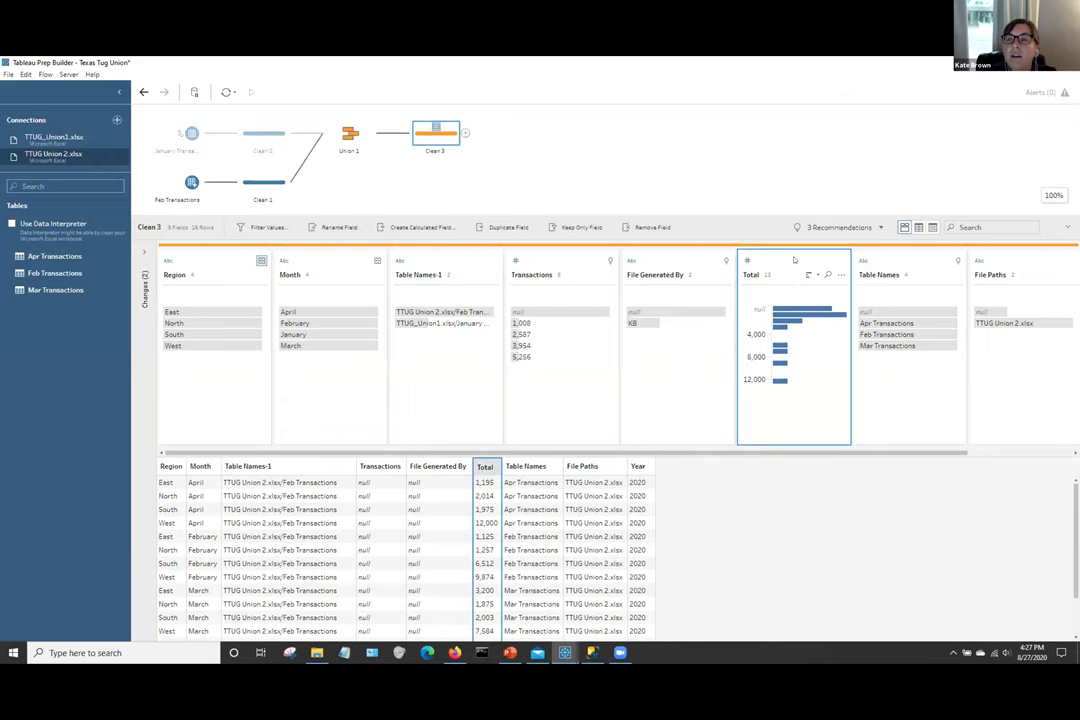
pyautogui.moveTo(794, 260); pyautogui.dragTo(539, 288)
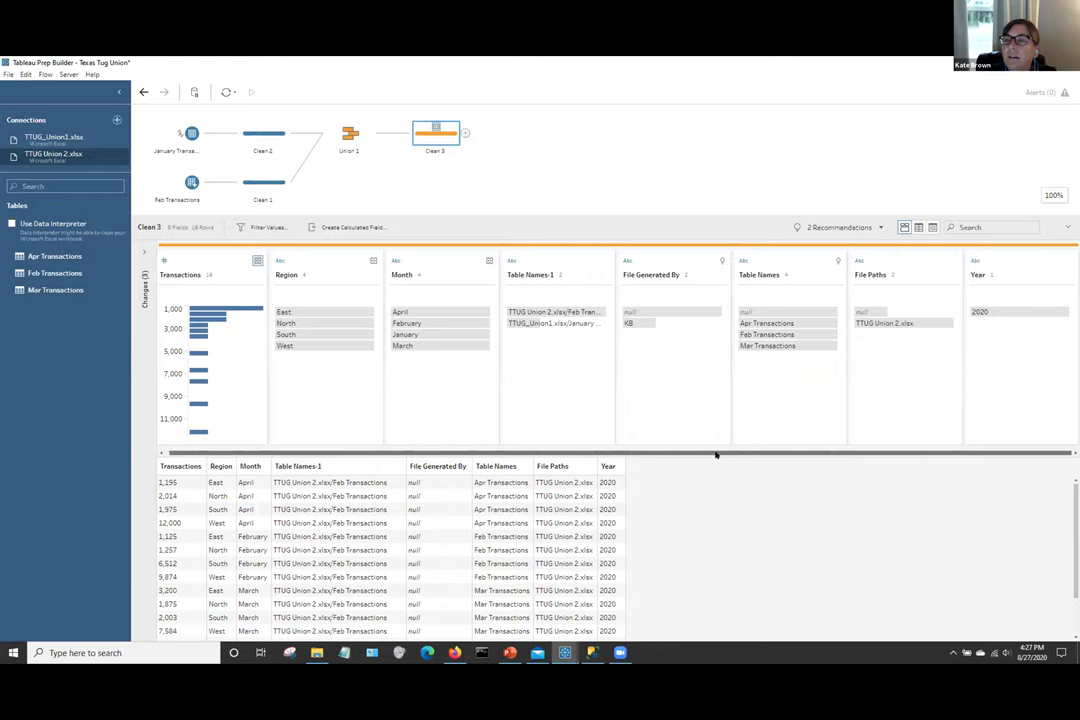
# Remove the File Paths, Table Names, File Generated By and Table Names-1 fields together, and expand the clean step's list of changes.
pyautogui.click(900, 262)
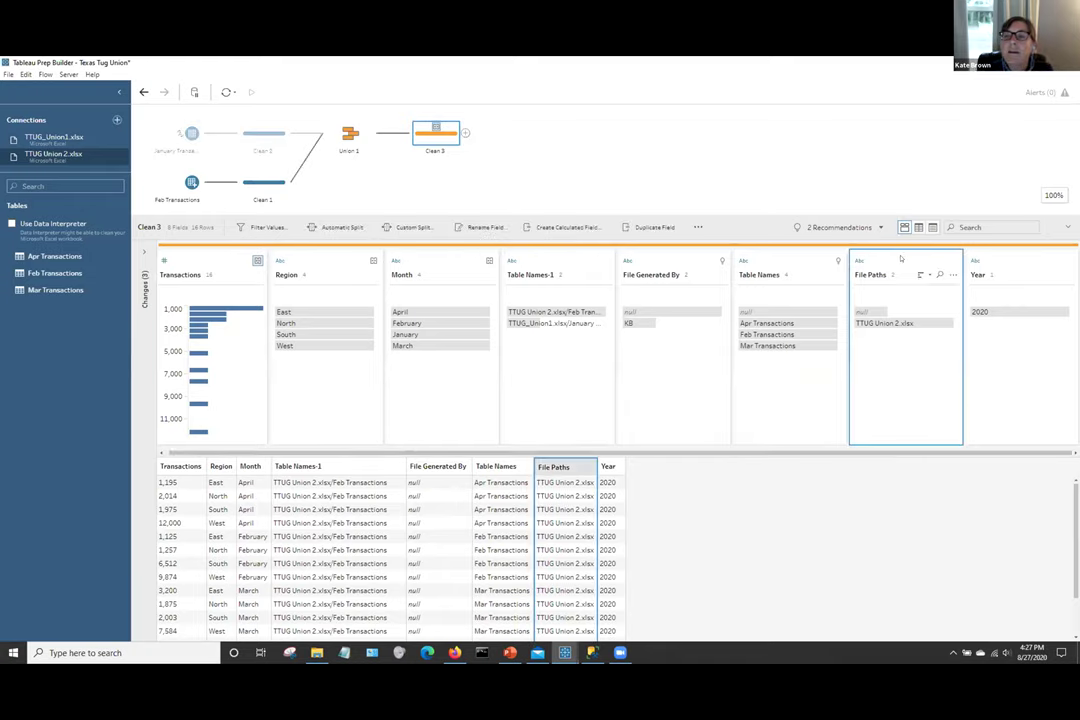
pyautogui.keyDown('ctrl'); pyautogui.click(788, 261); pyautogui.keyUp('ctrl')
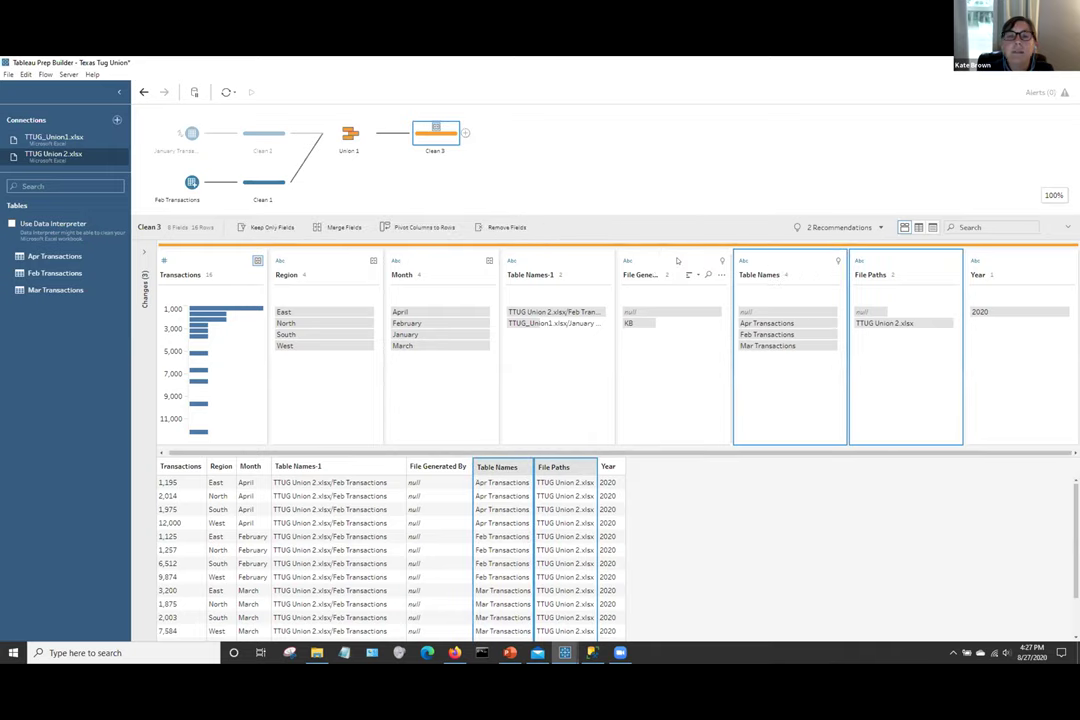
pyautogui.keyDown('ctrl'); pyautogui.click(677, 261); pyautogui.keyUp('ctrl')
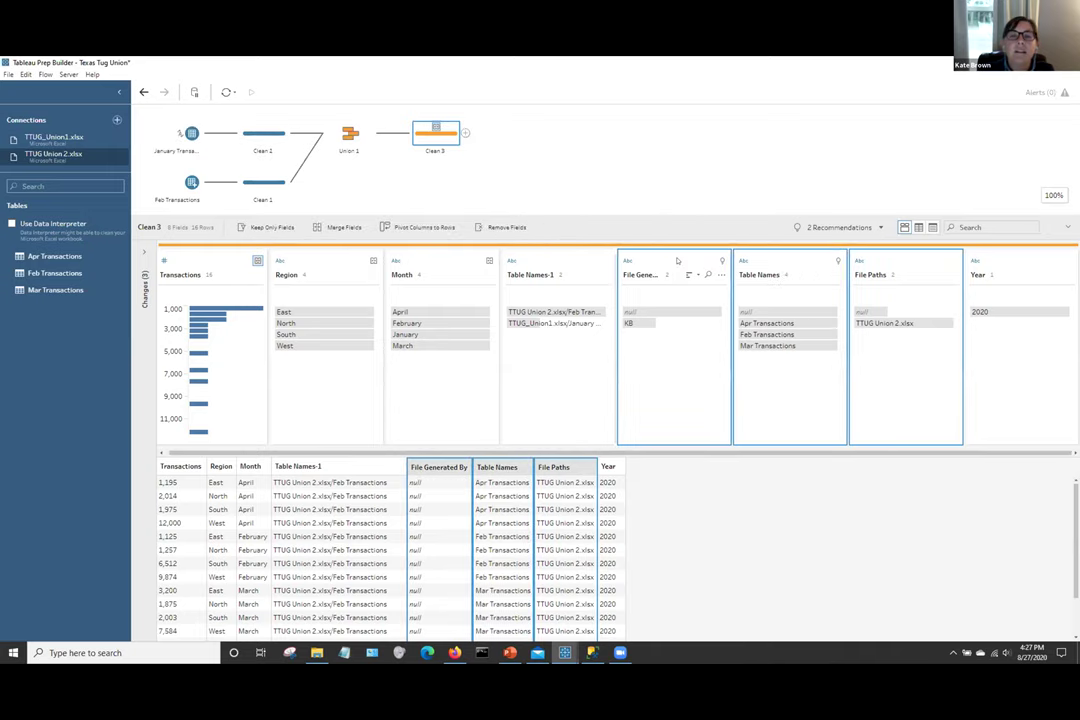
pyautogui.keyDown('ctrl'); pyautogui.click(554, 260); pyautogui.keyUp('ctrl')
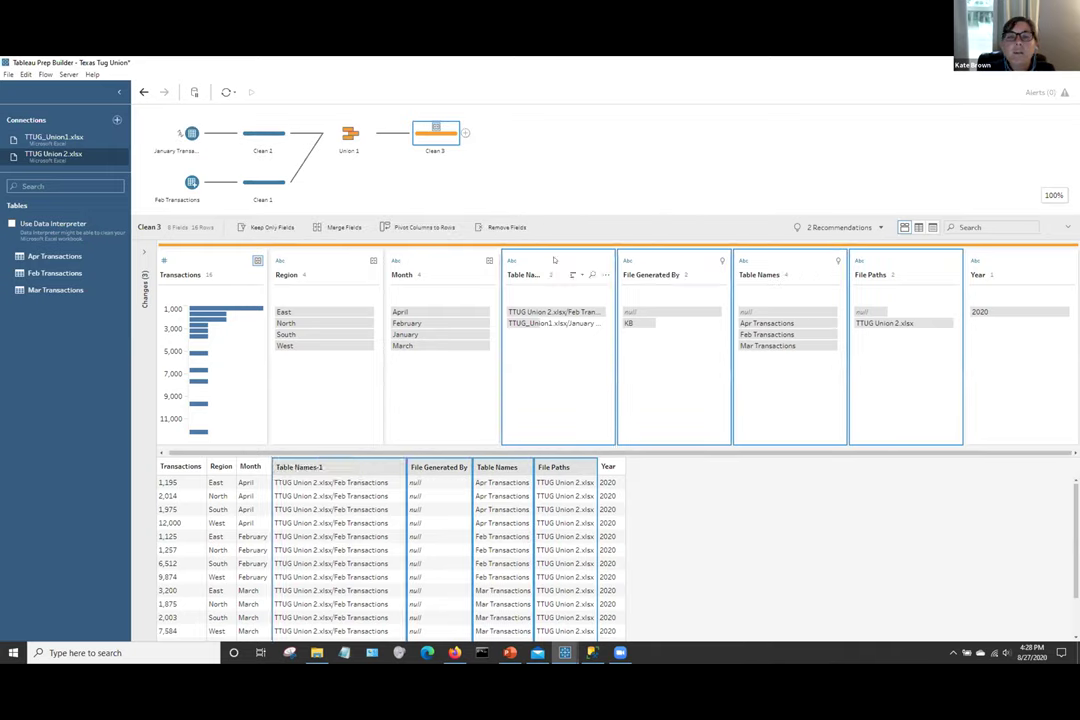
pyautogui.rightClick(556, 262)
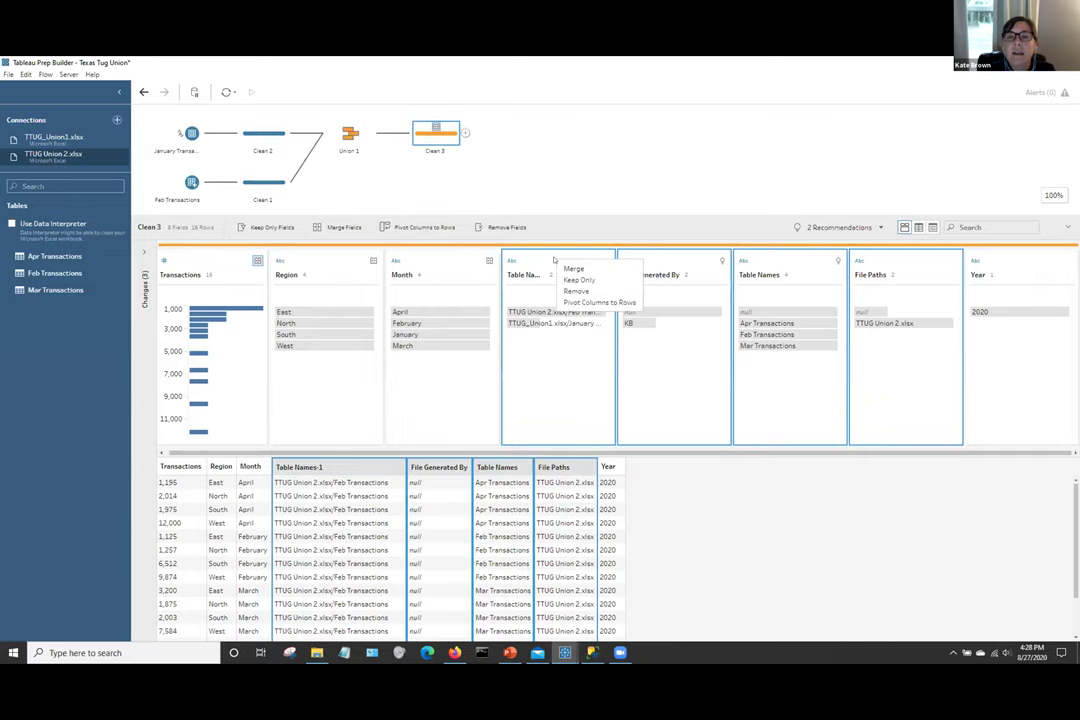
pyautogui.click(568, 292)
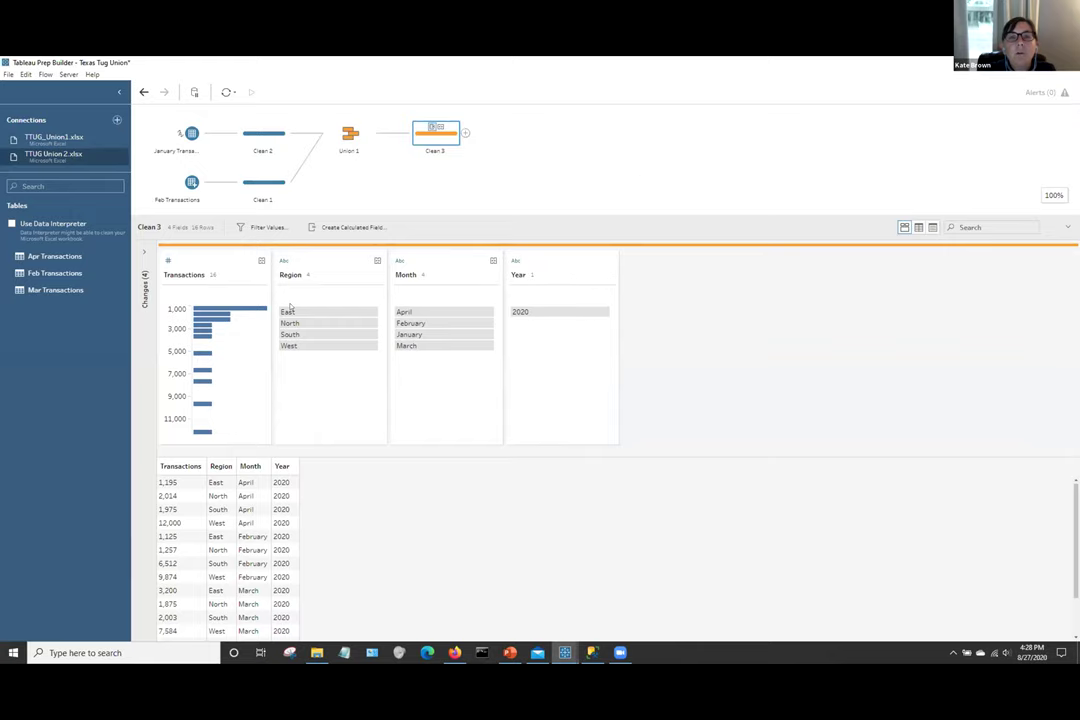
pyautogui.click(144, 254)
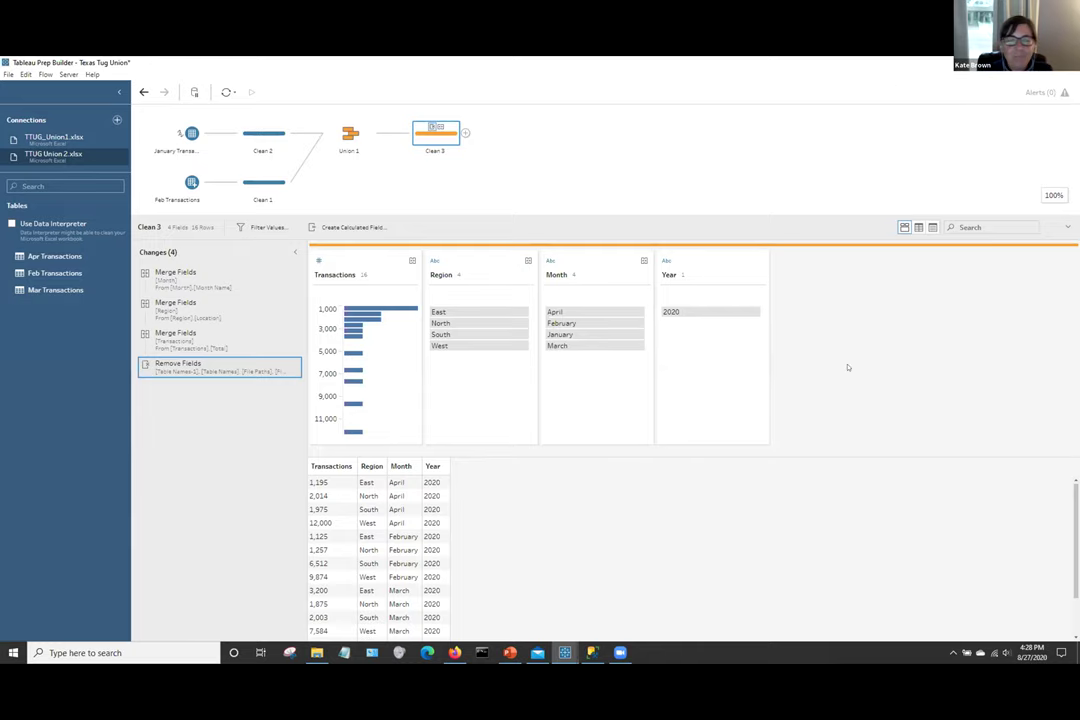
# Switch to the PowerPoint presentation and advance from the unions slide to slide 7 on limiting record-level detail.
pyautogui.hotkey('alt', 'Tab')
pyautogui.hotkey('alt', 'Tab')
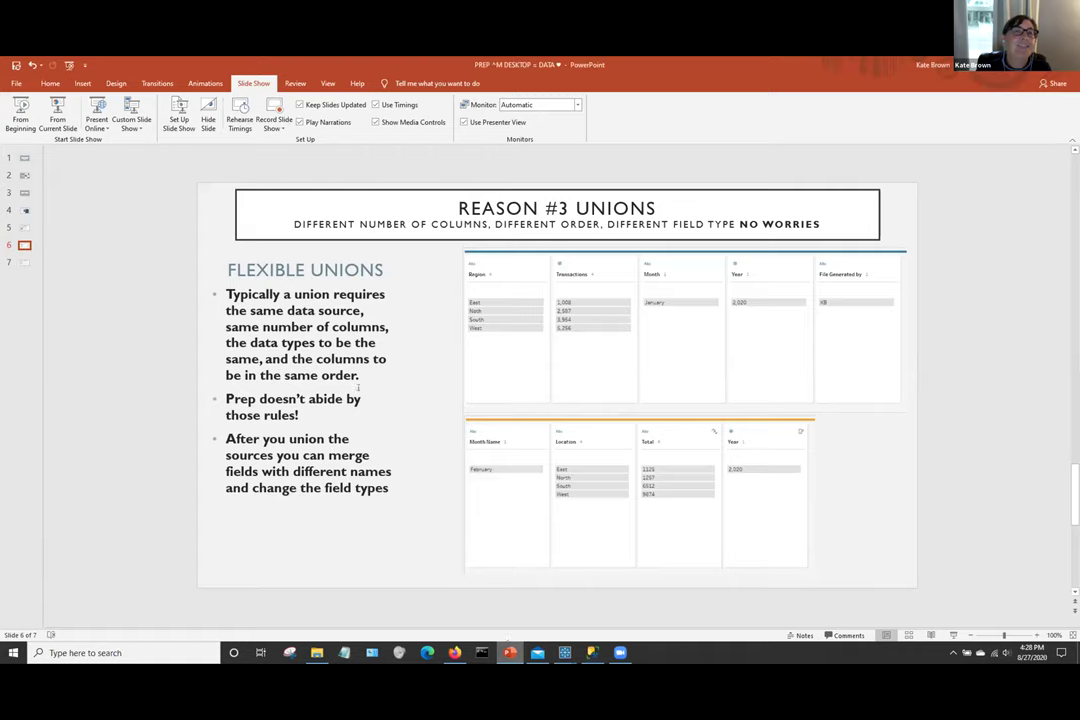
pyautogui.press('Down')
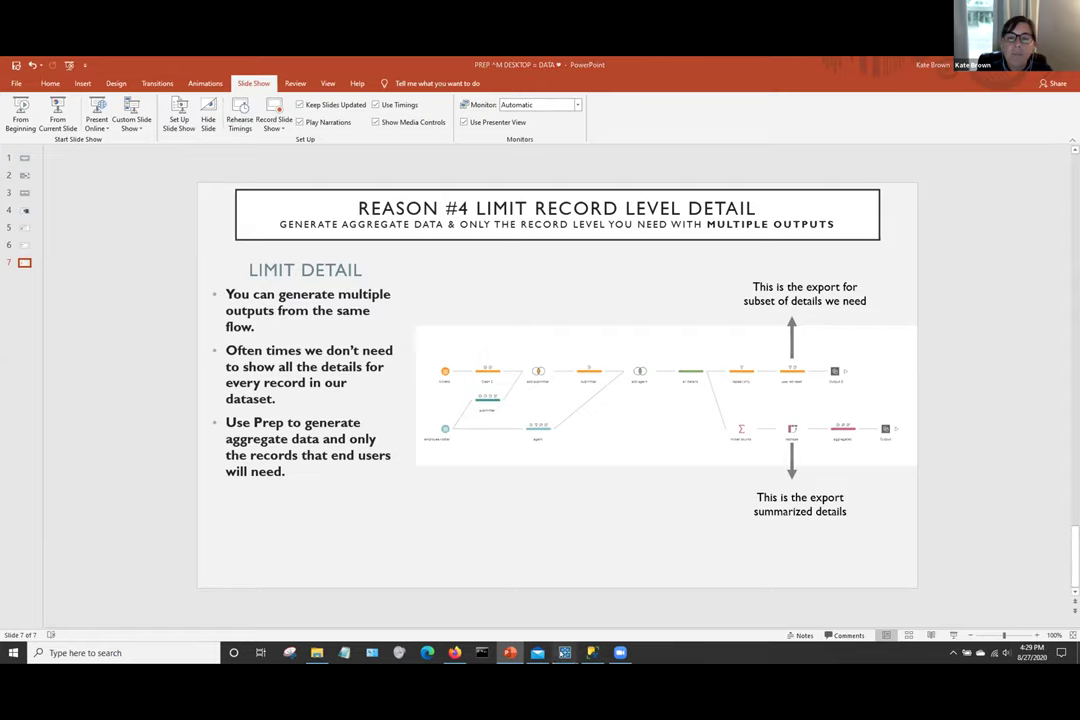
# Switch back to Tableau Prep Builder, open the TexasTug Detail flow from the TTUG folder and maximize its window.
pyautogui.moveTo(558, 641)
pyautogui.click(630, 612)
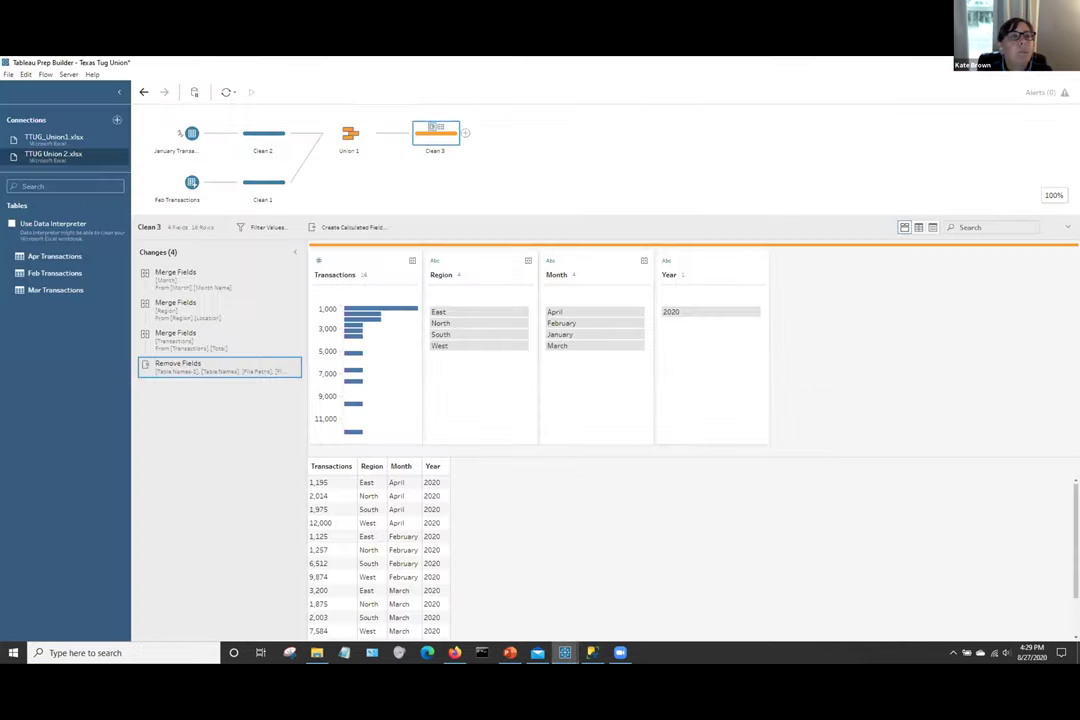
pyautogui.click(9, 74)
pyautogui.click(11, 104)
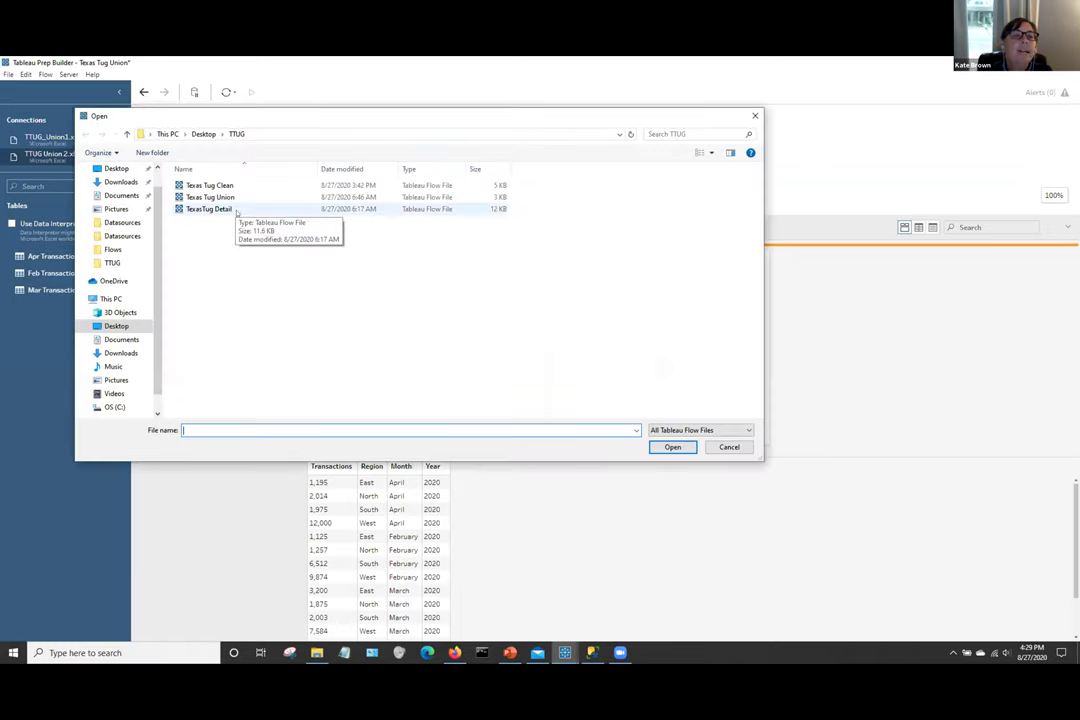
pyautogui.click(210, 210)
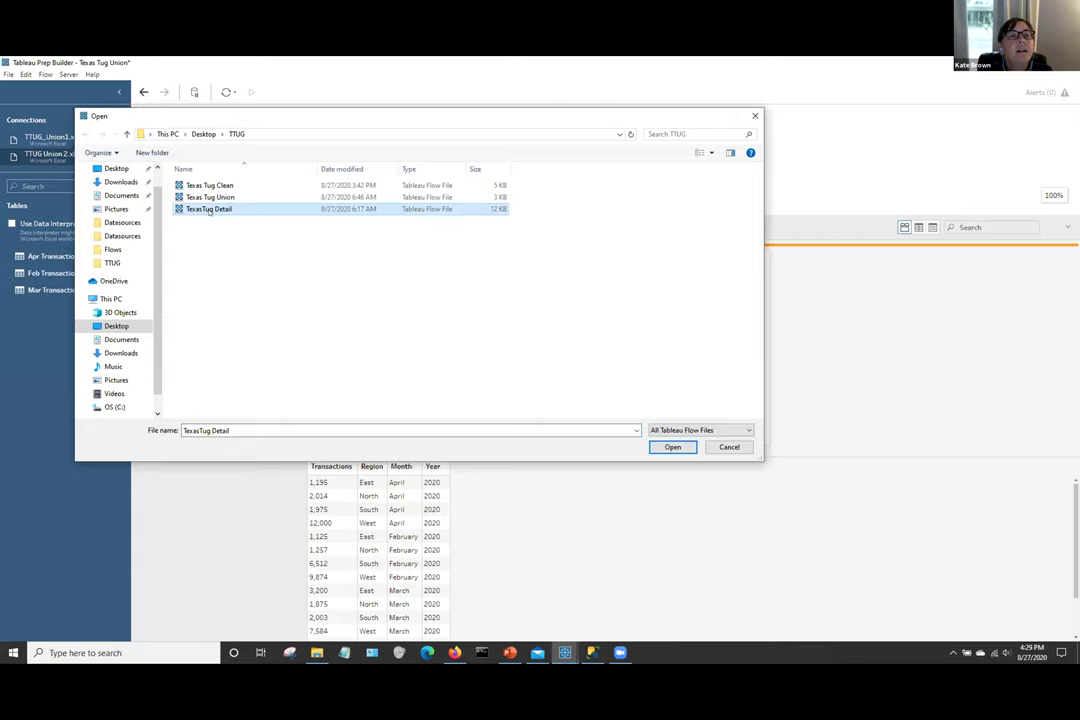
pyautogui.click(664, 447)
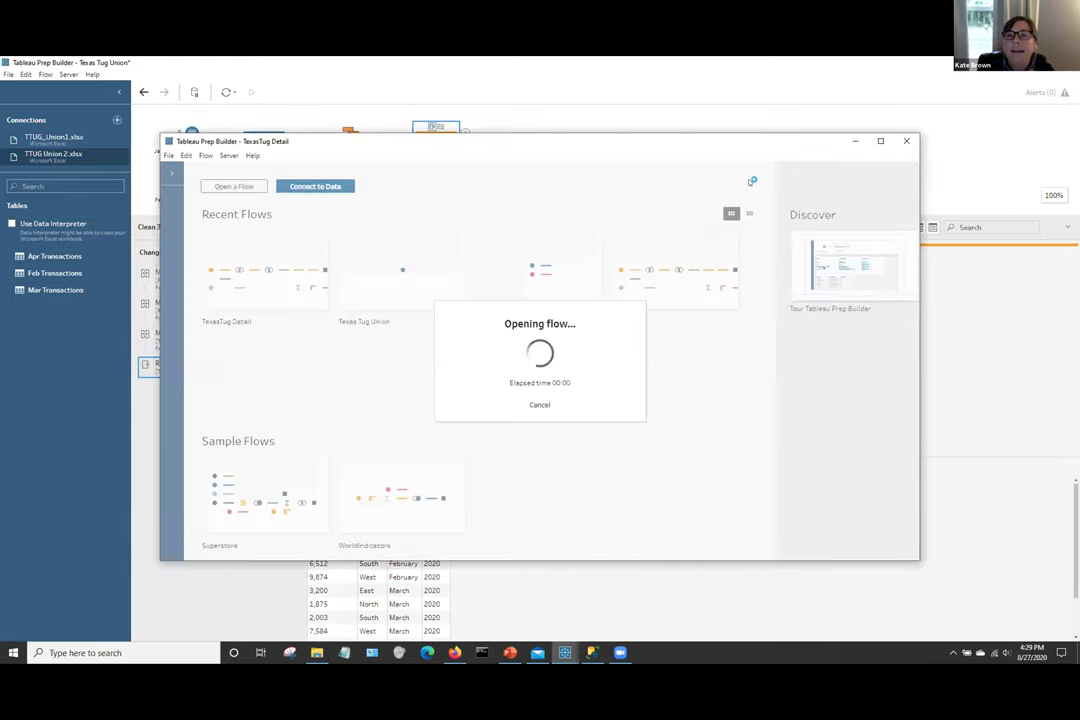
pyautogui.click(877, 141)
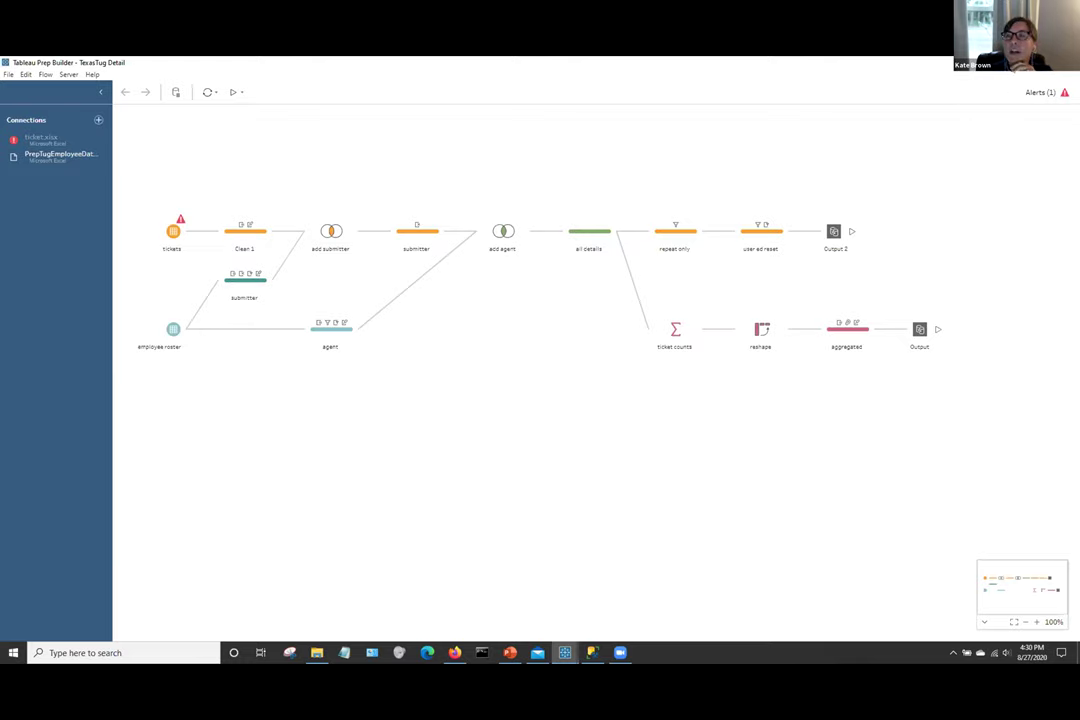
# Return to slide 7 in PowerPoint and reload the Preppin' Data blog home page in the browser.
pyautogui.hotkey('alt', 'Tab')
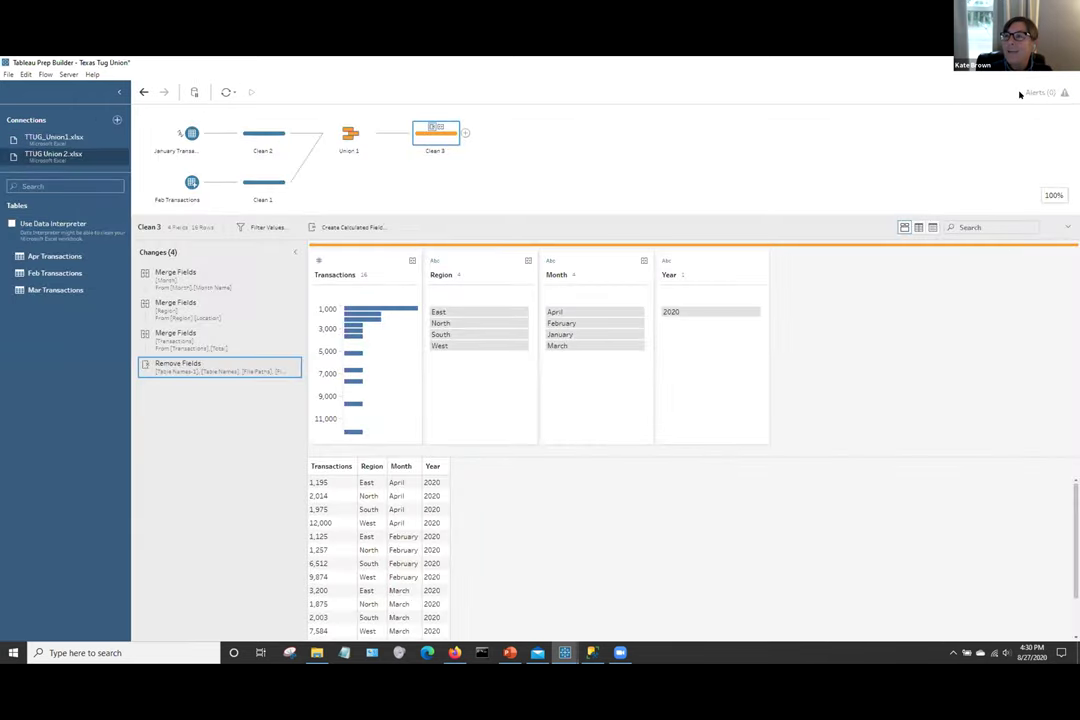
pyautogui.hotkey('alt', 'Tab')
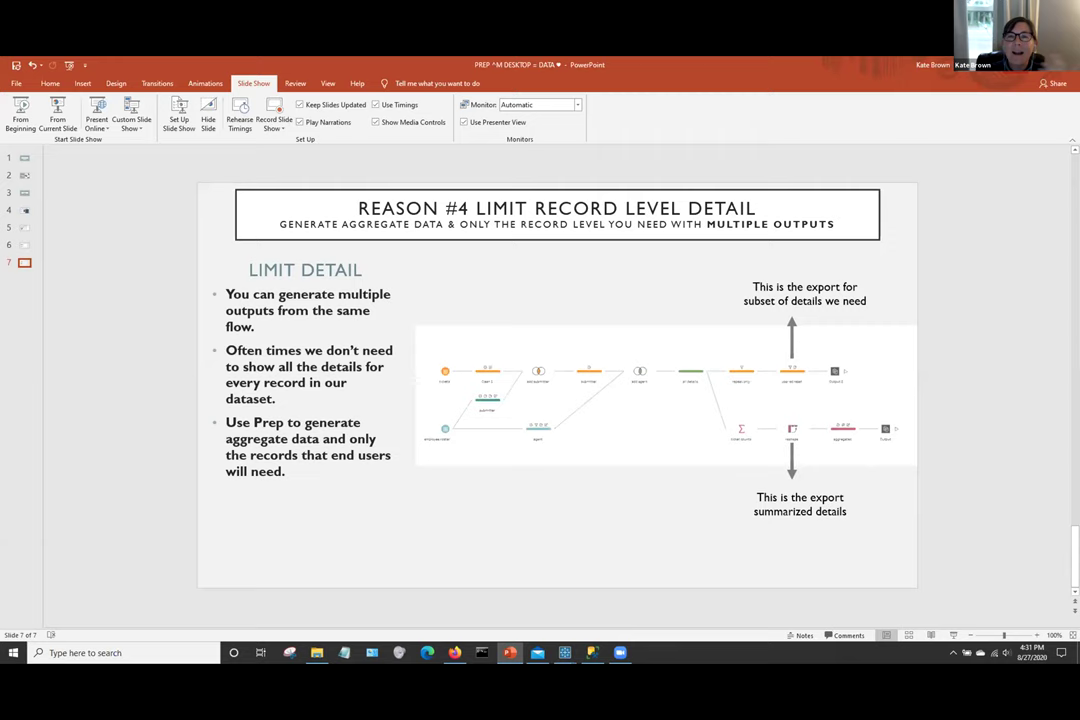
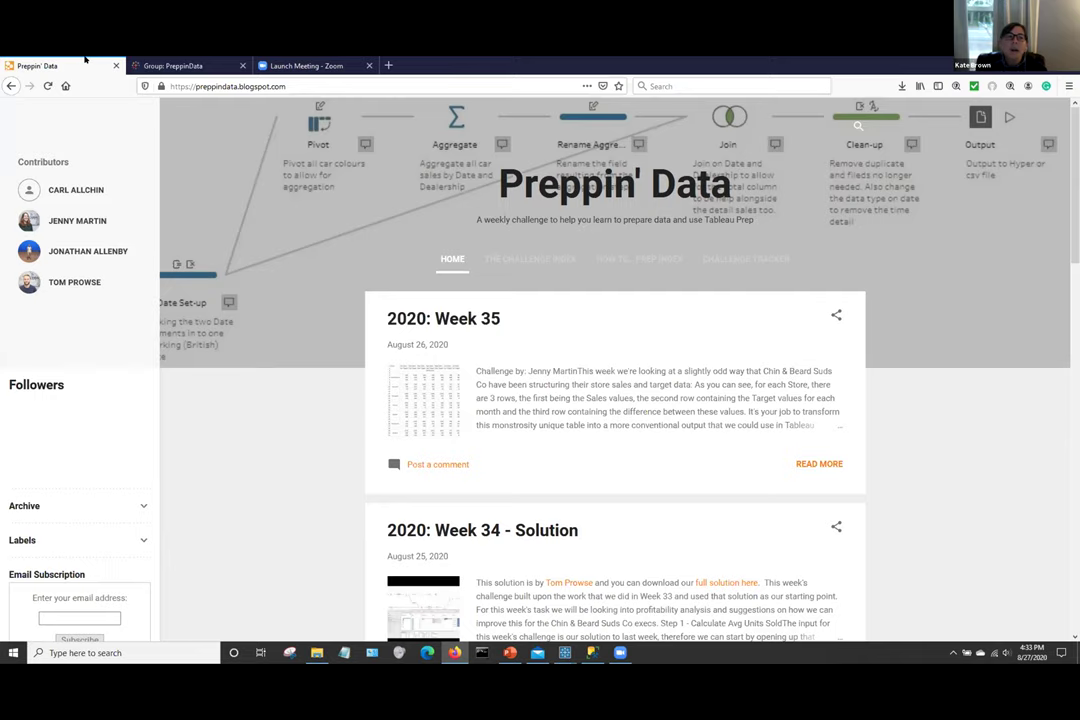
pyautogui.press('F5')
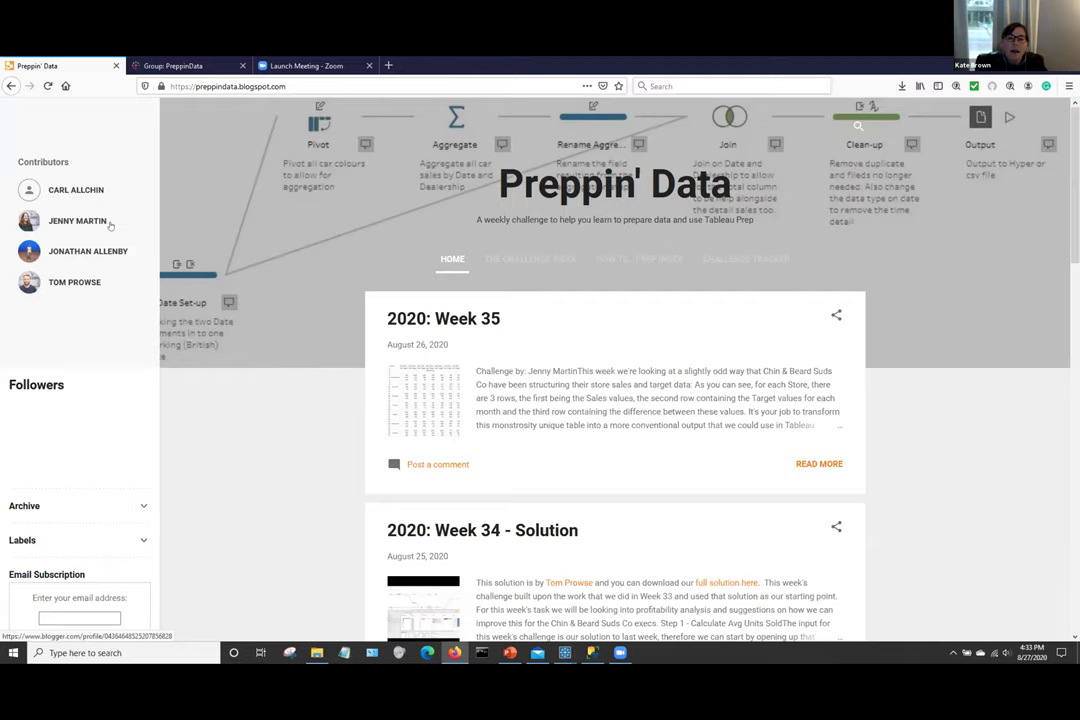
# Browse the weekly posts on the Preppin' Data home page and open the full 2020: Week 33 challenge post.
pyautogui.scroll(-3, 266, 238)
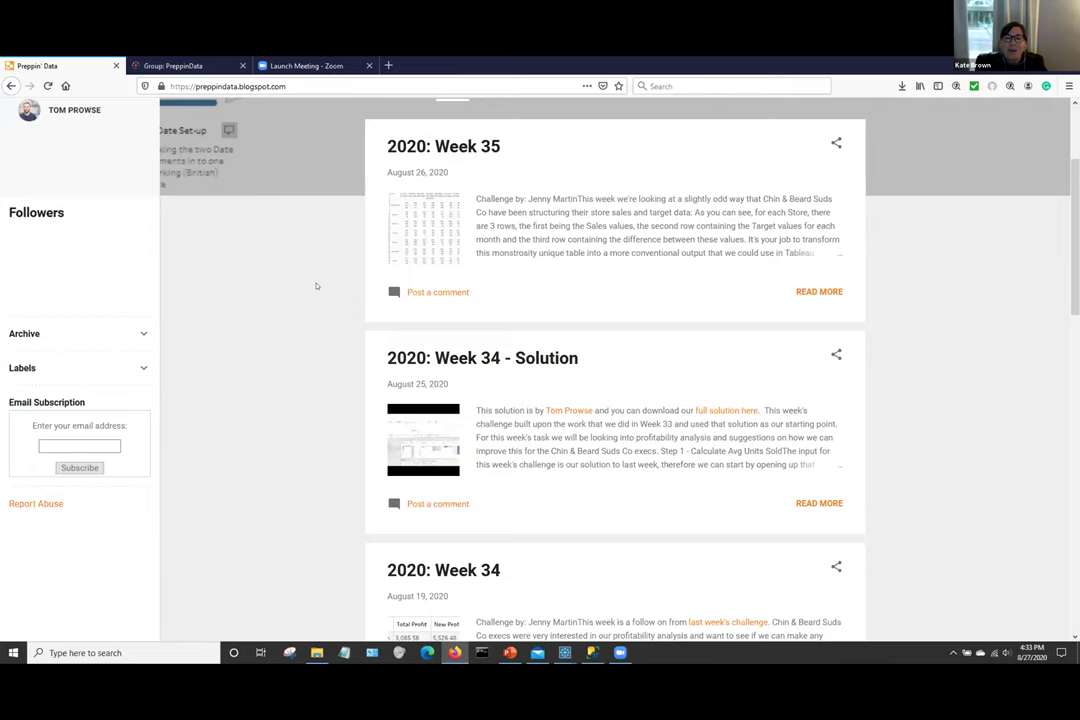
pyautogui.scroll(-2, 316, 286)
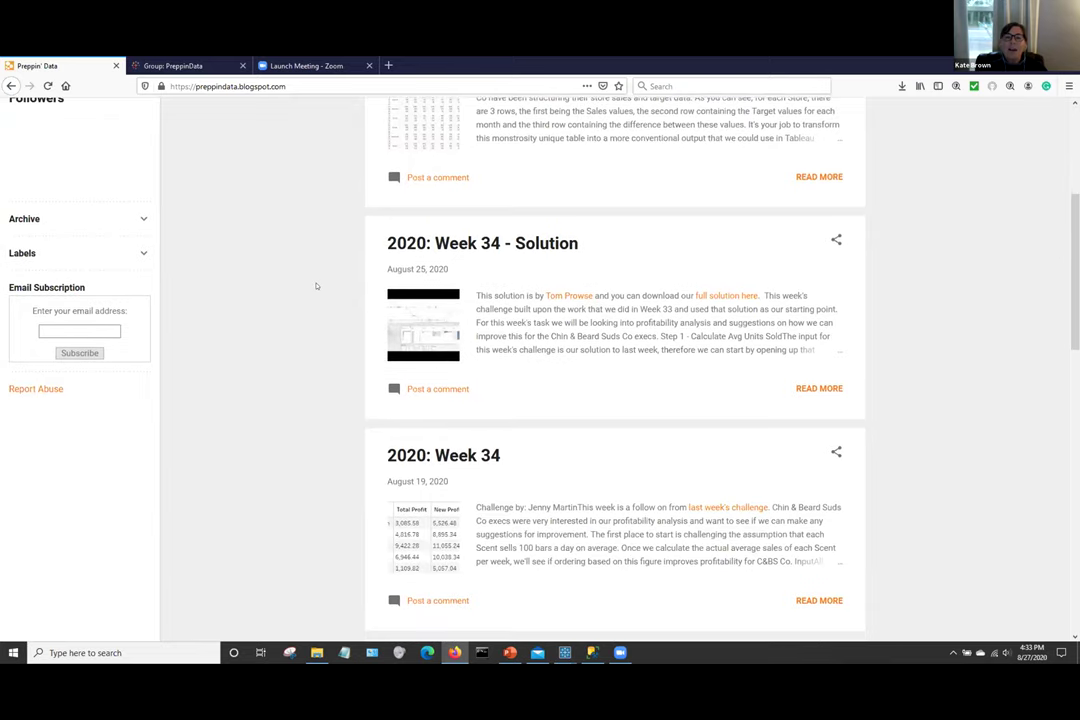
pyautogui.scroll(-1, 316, 286)
pyautogui.scroll(-4, 316, 286)
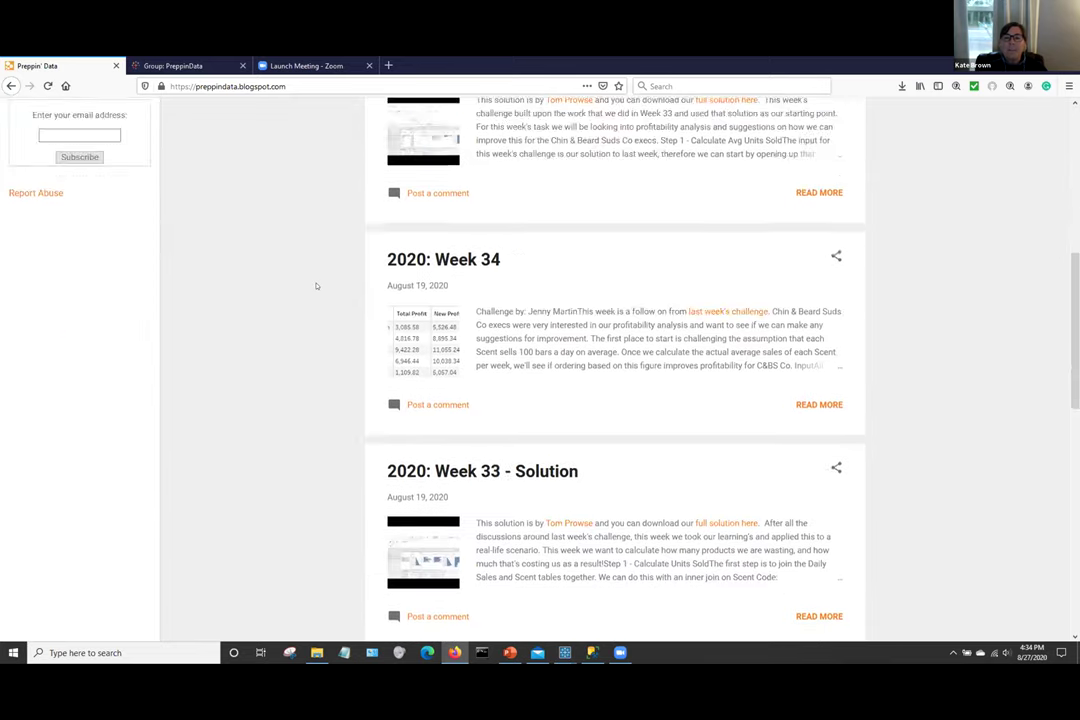
pyautogui.scroll(-1, 316, 286)
pyautogui.scroll(-2, 316, 286)
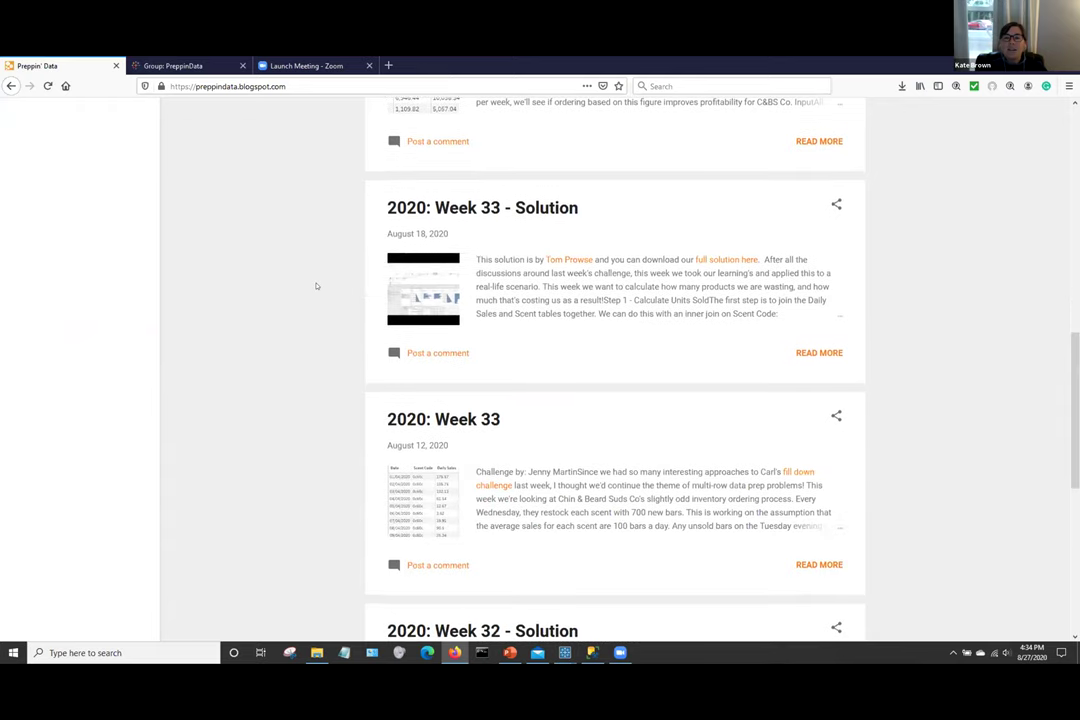
pyautogui.click(806, 565)
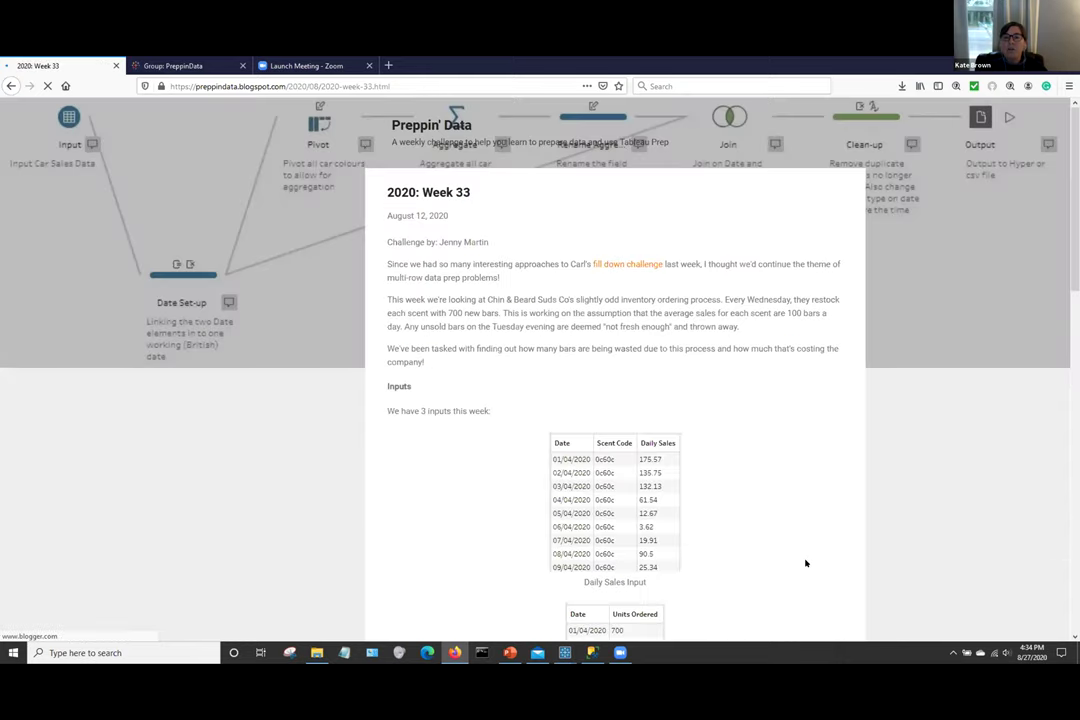
# Review the Week 33 challenge's inputs and requirements, return to the blog home page and open the 2020: Week 33 - Solution post.
pyautogui.scroll(-10, 774, 513)
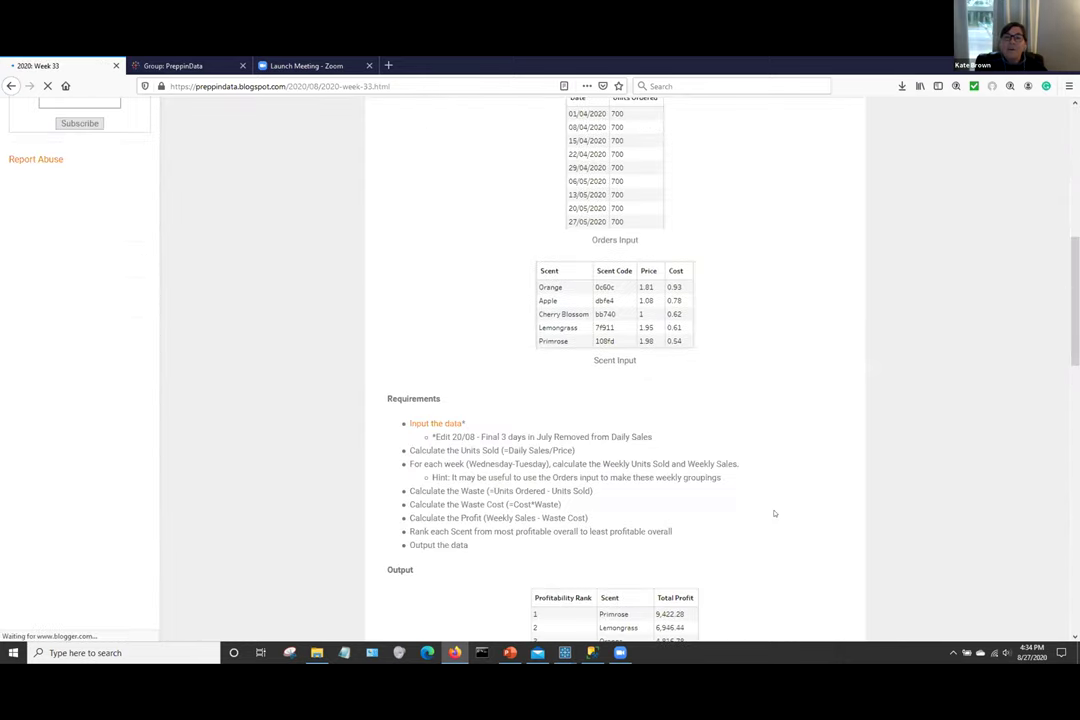
pyautogui.scroll(-2, 774, 513)
pyautogui.scroll(4, 774, 512)
pyautogui.scroll(3, 674, 427)
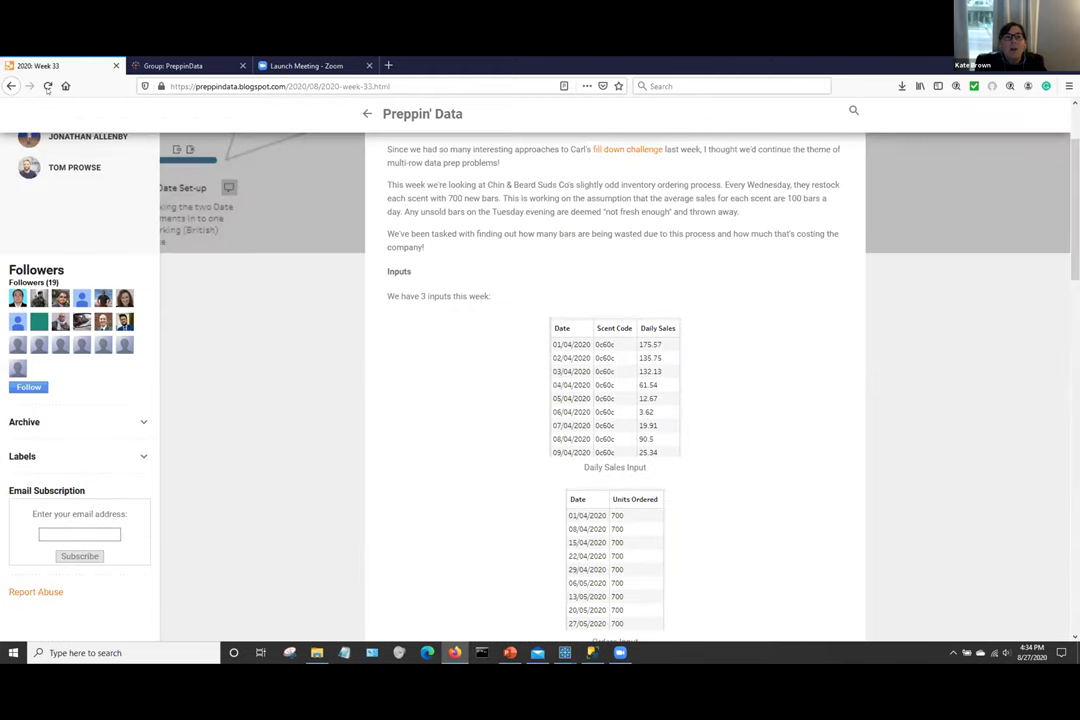
pyautogui.click(10, 86)
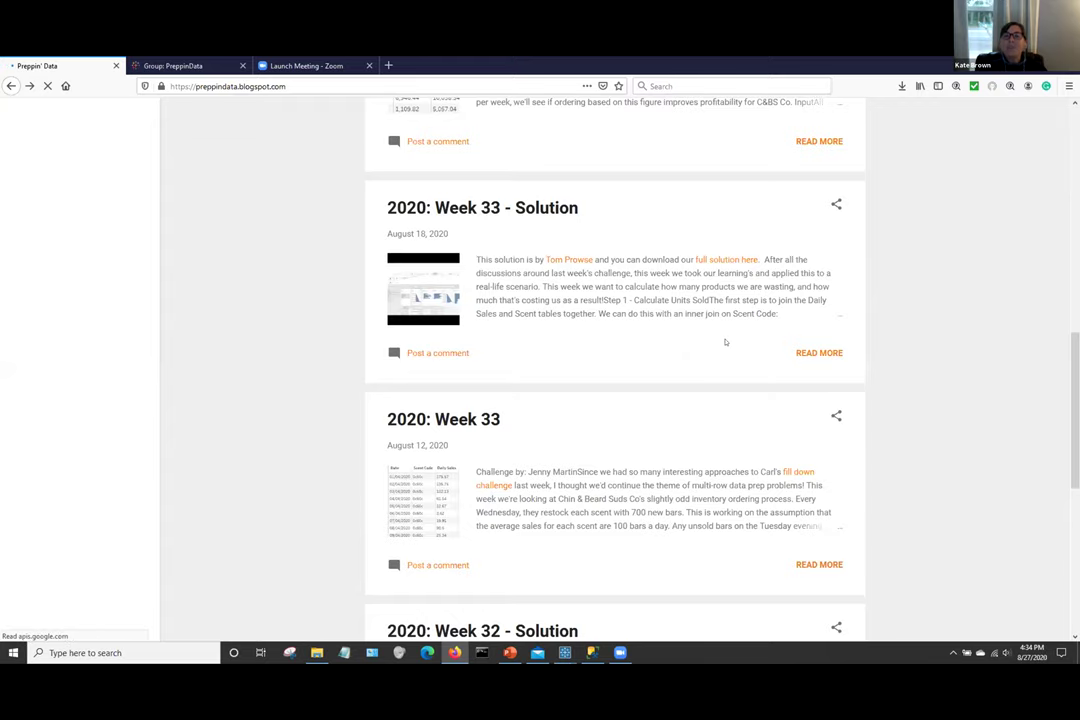
pyautogui.click(820, 353)
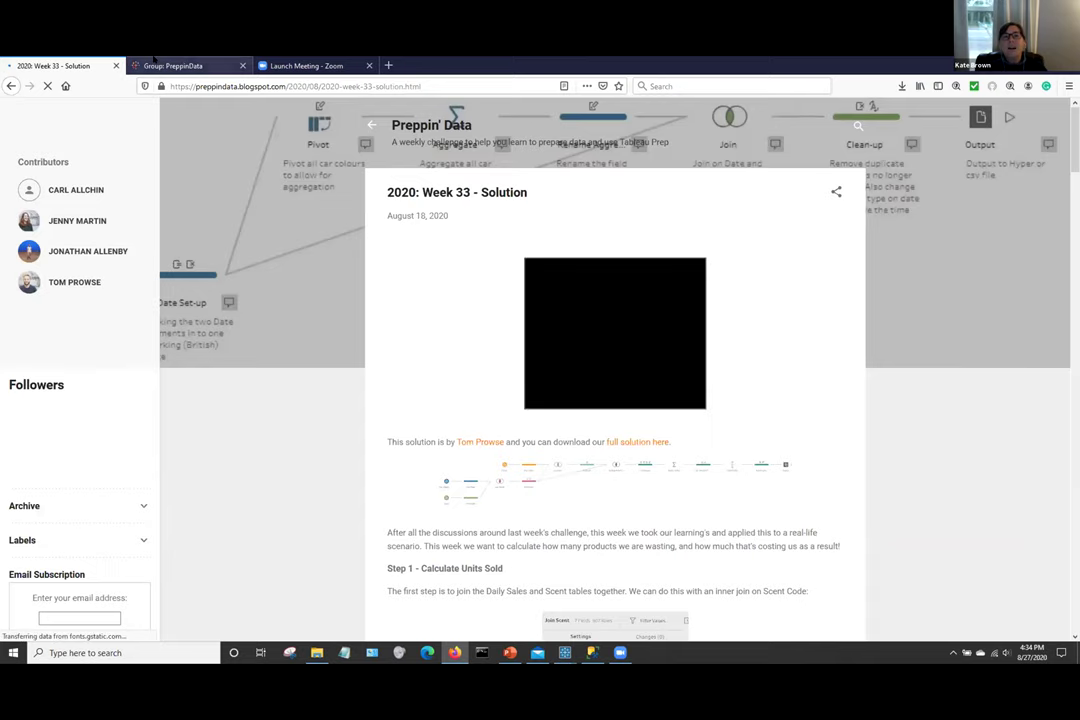
# View the PreppinData group's details and pinned posts on the Tableau Community site, and return to the Week 33 solution page.
pyautogui.click(165, 65)
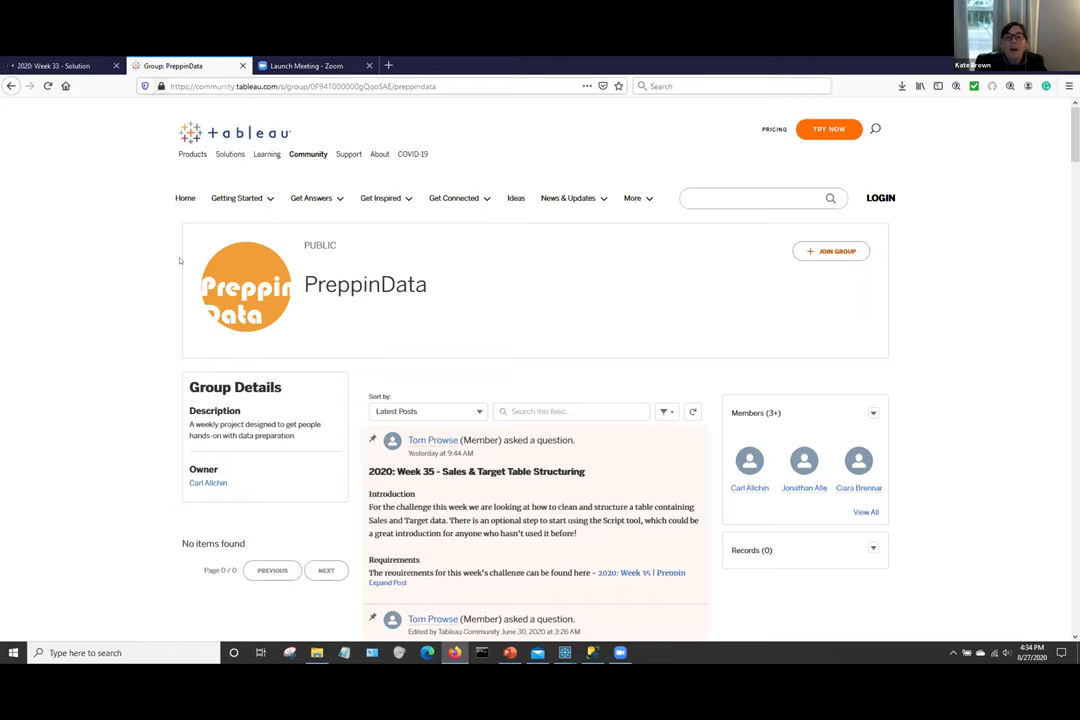
pyautogui.scroll(-3, 180, 261)
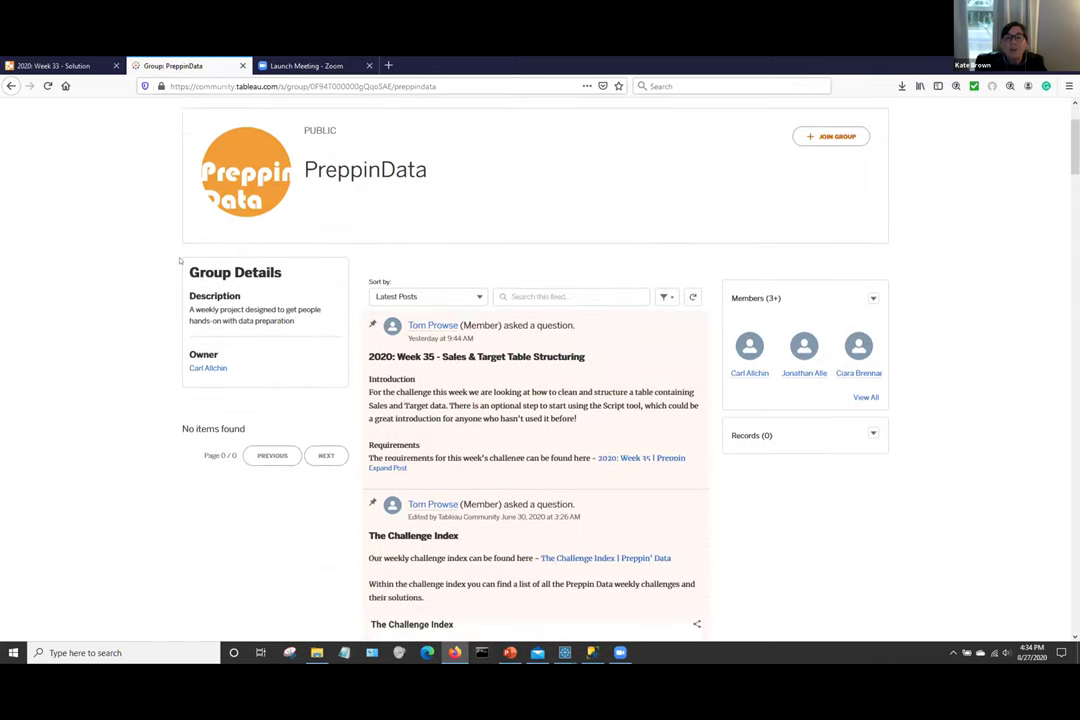
pyautogui.click(68, 62)
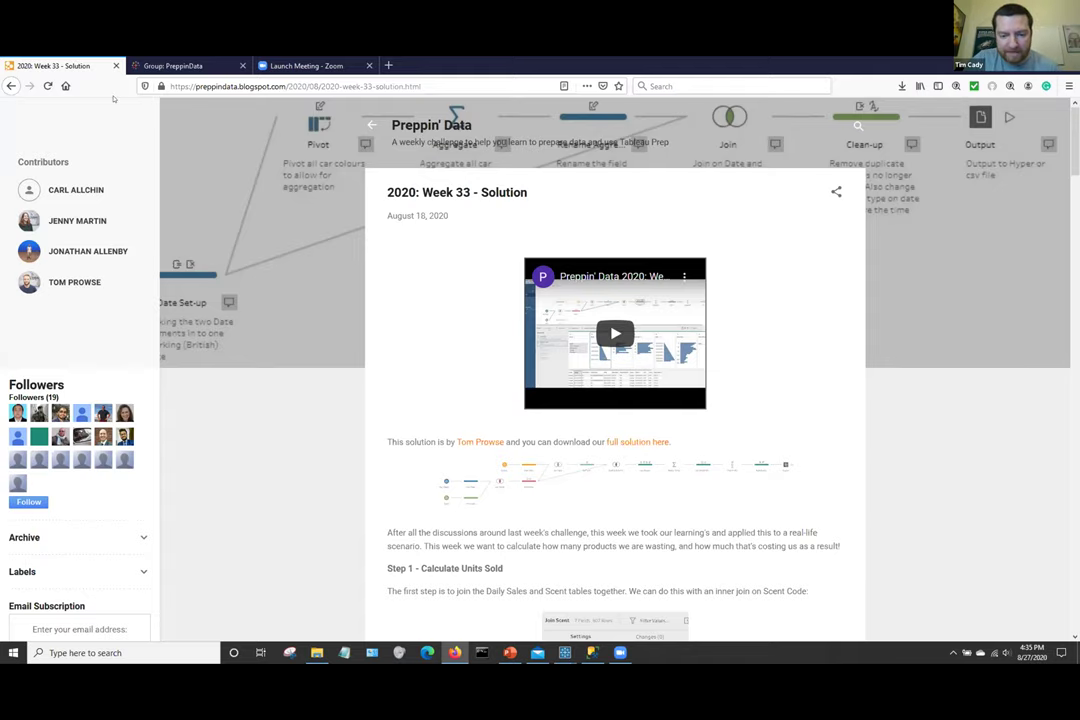
# Switch to the PowerPoint presentation and show slide 4 on connecting sources, followed by slide 5 on point and click cleaning.
pyautogui.click(510, 652)
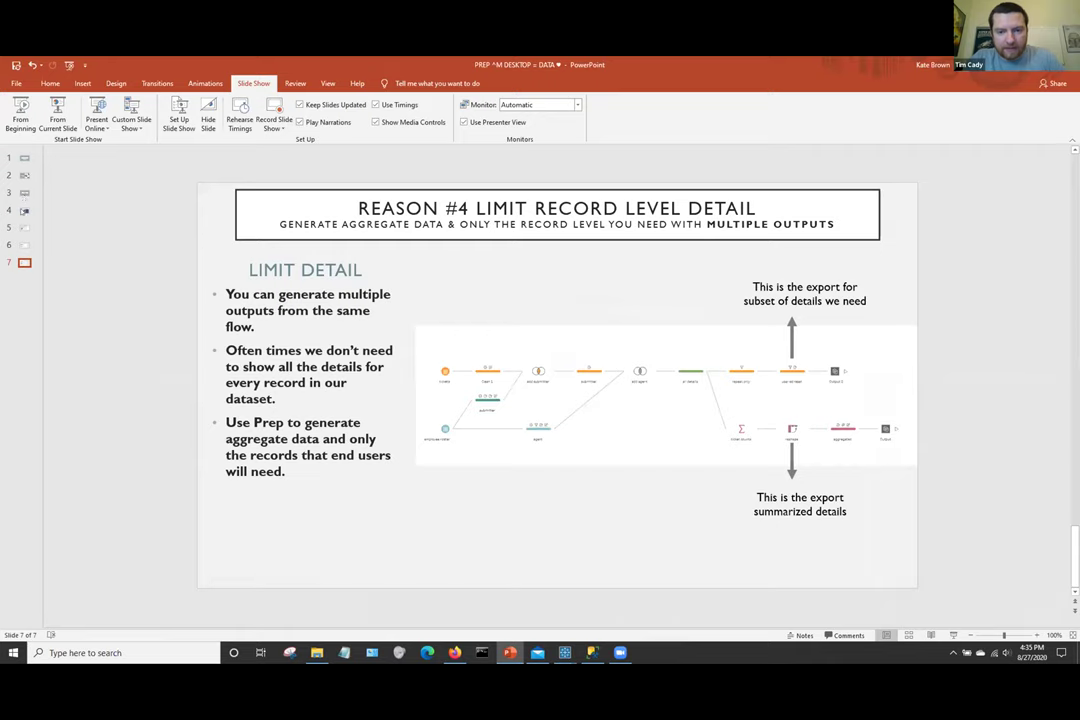
pyautogui.click(24, 210)
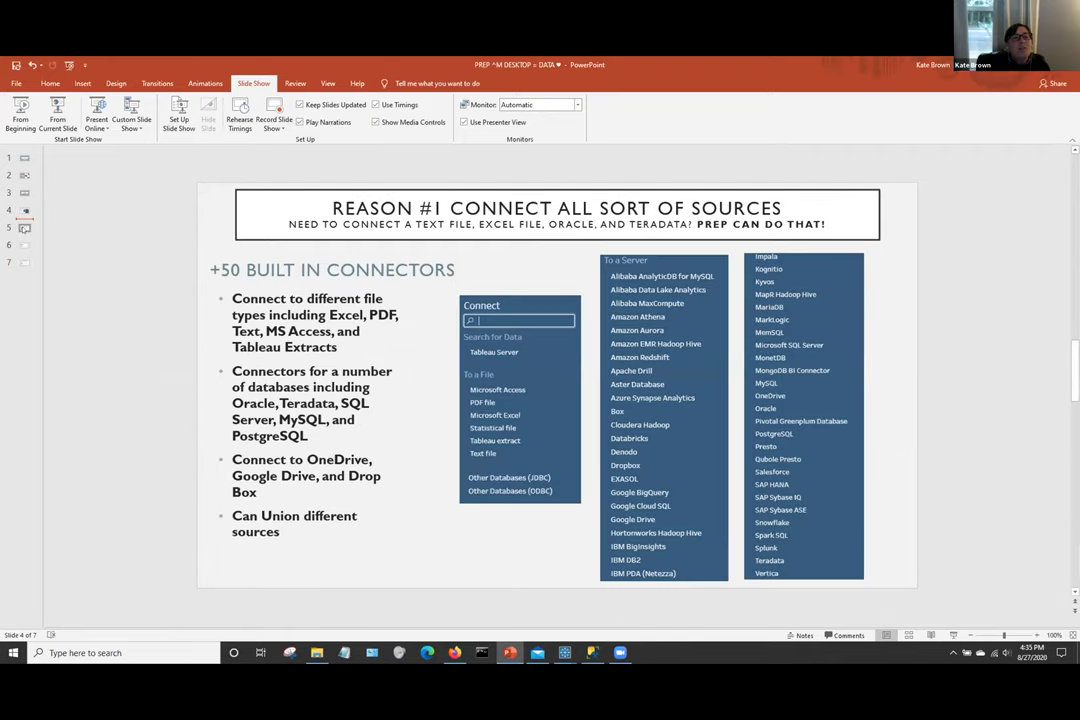
pyautogui.click(24, 228)
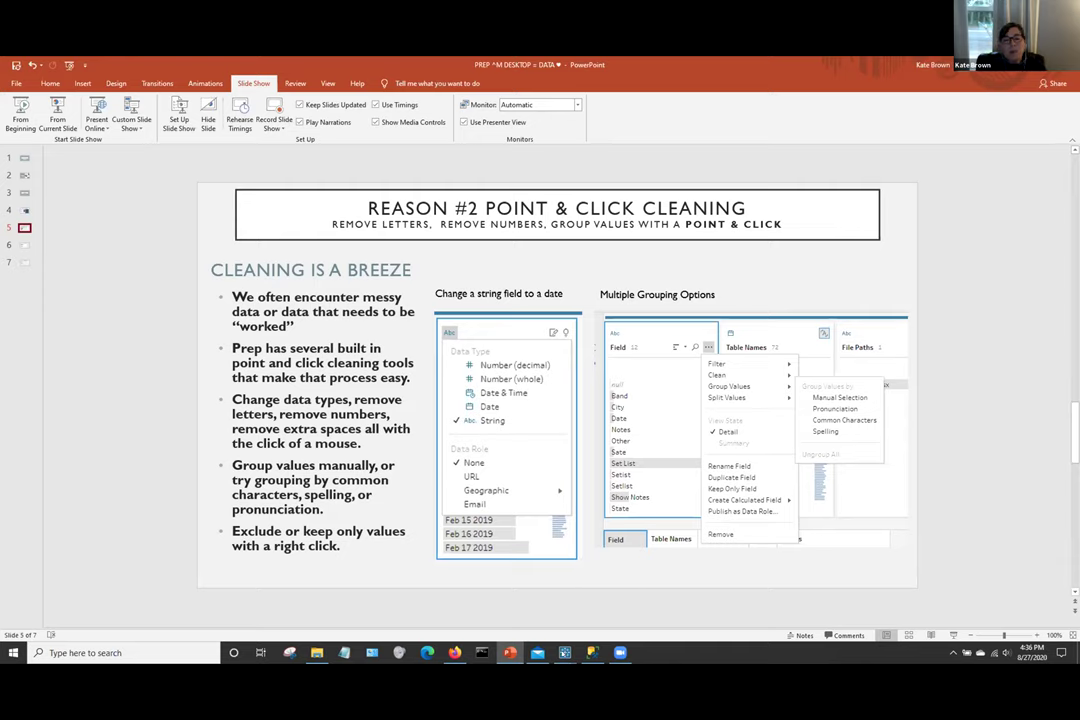
# Switch to the Texas Tug Clean flow in Tableau Prep Builder, inspect the city field's Make Uppercase calculation and close it without saving.
pyautogui.moveTo(565, 652)
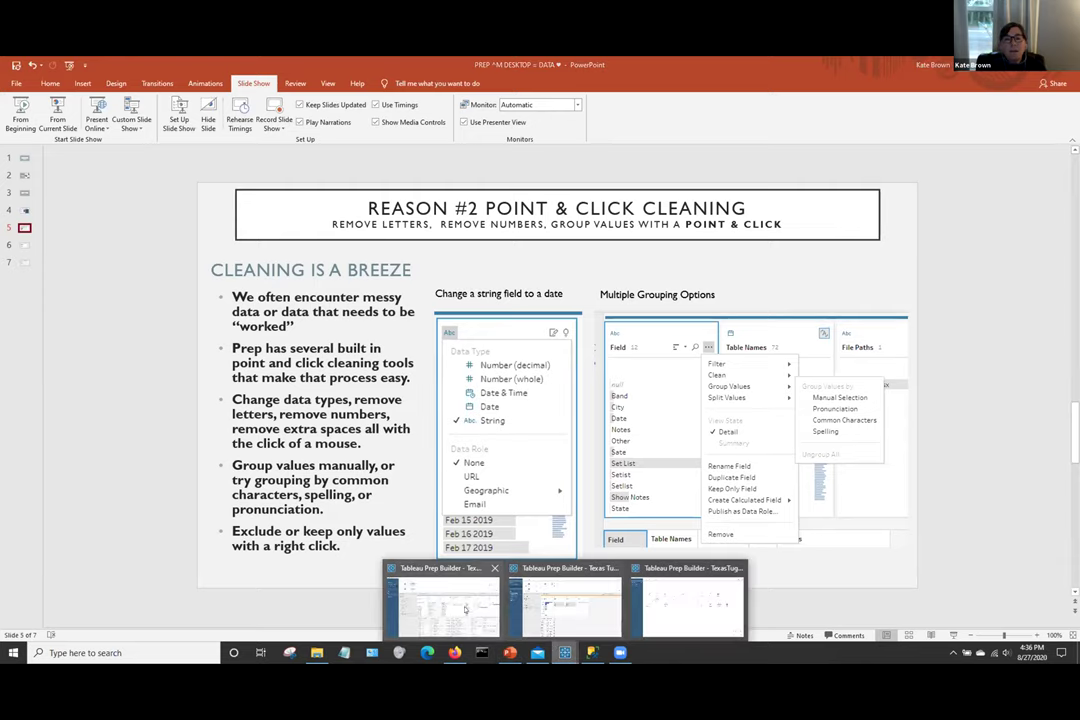
pyautogui.click(445, 600)
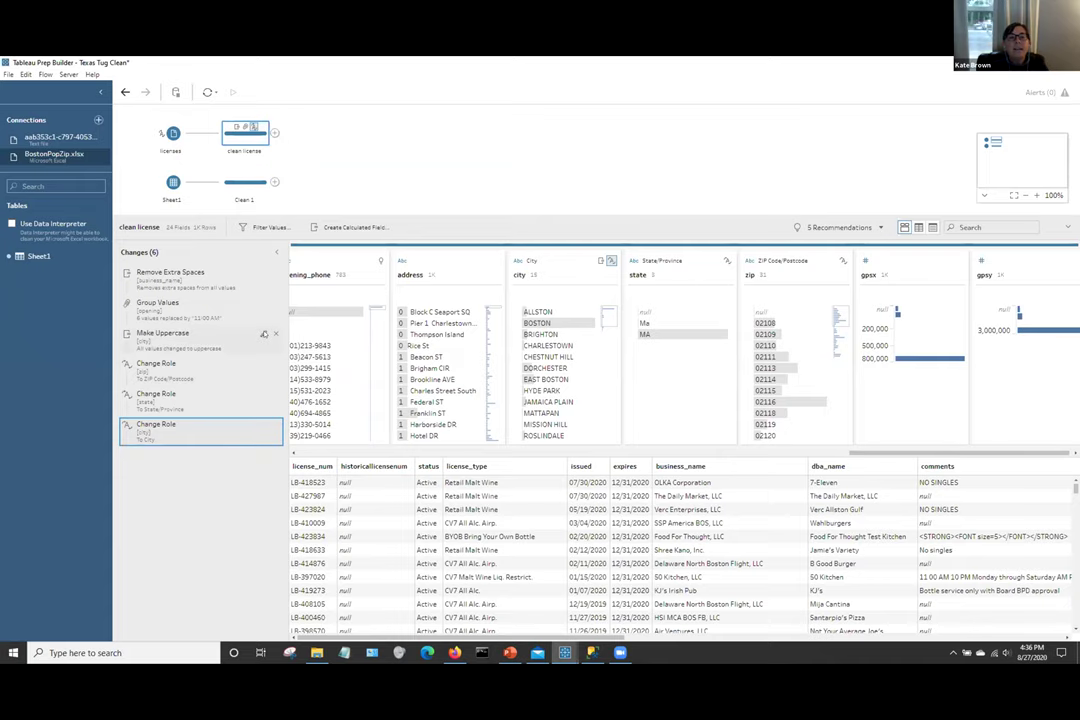
pyautogui.click(264, 334)
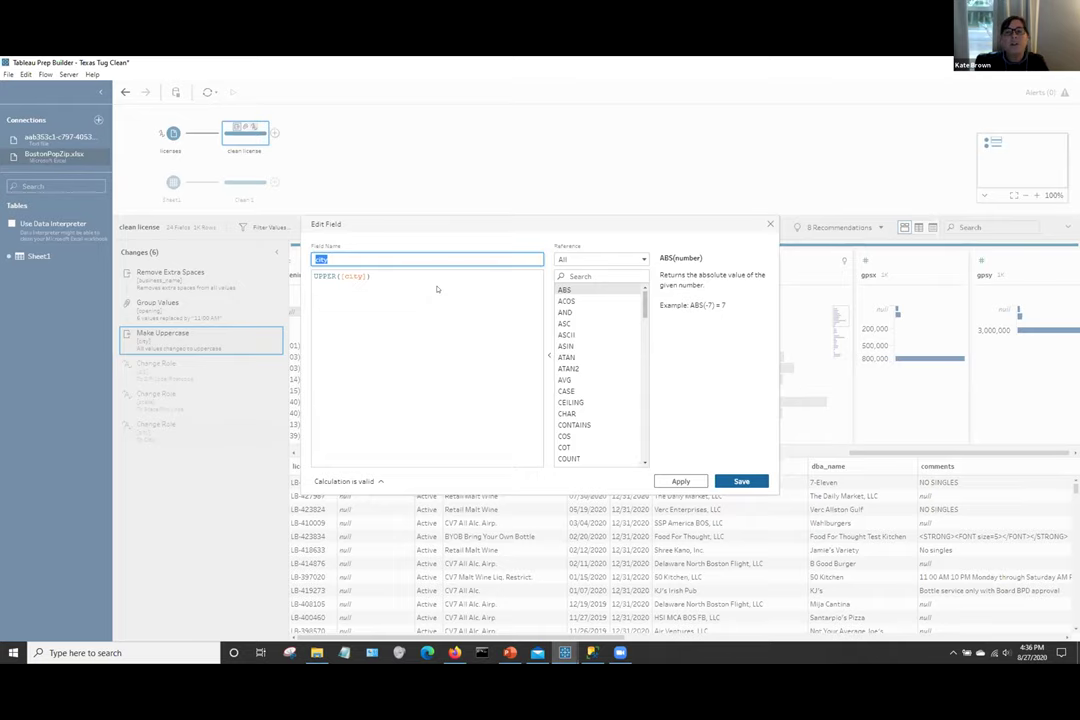
pyautogui.click(769, 225)
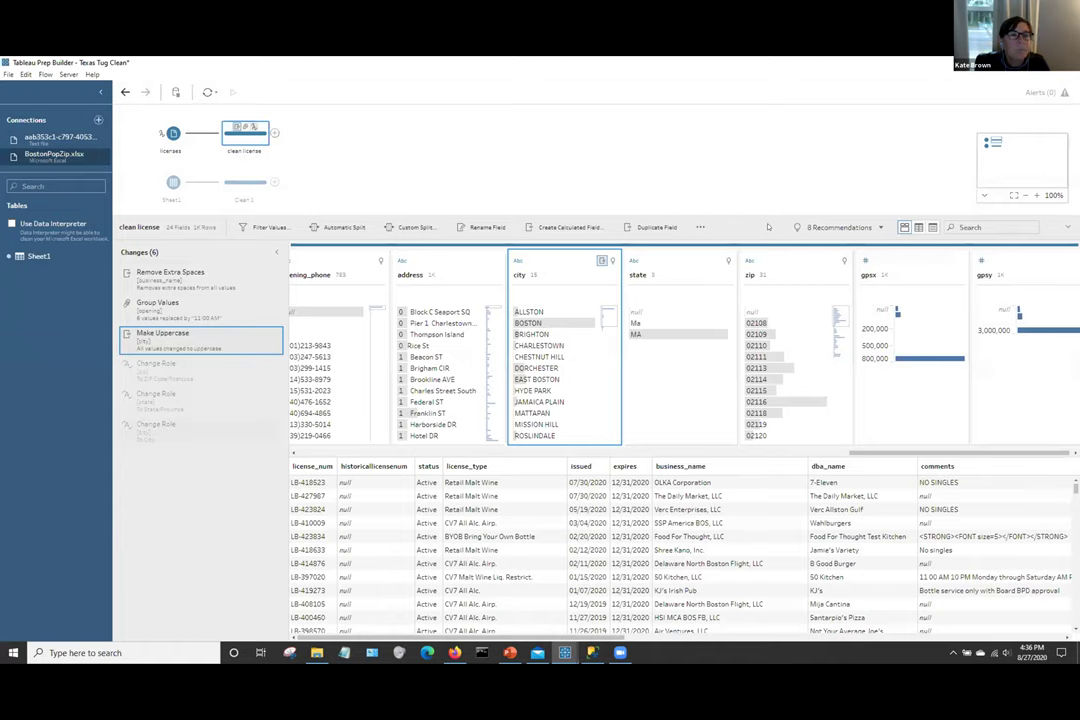